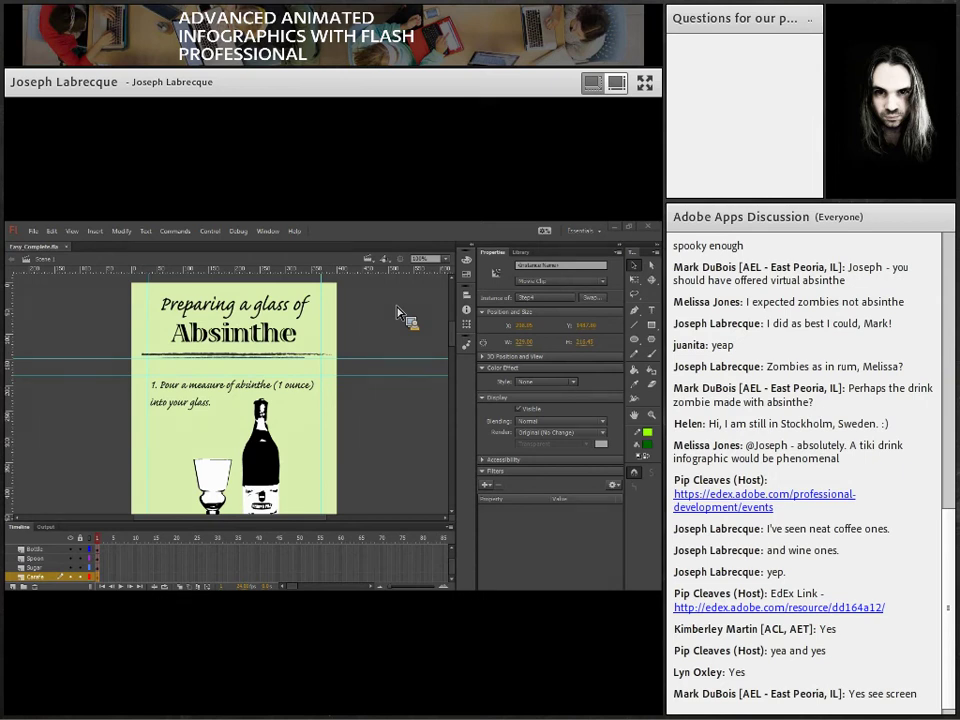
{"action": "mouse_move", "coordinate": [455, 338]}
{"action": "left_mouse_down"}
{"action": "mouse_move", "coordinate": [456, 399]}
{"action": "mouse_move", "coordinate": [448, 302]}
{"action": "mouse_move", "coordinate": [452, 335]}
{"action": "left_mouse_up"}
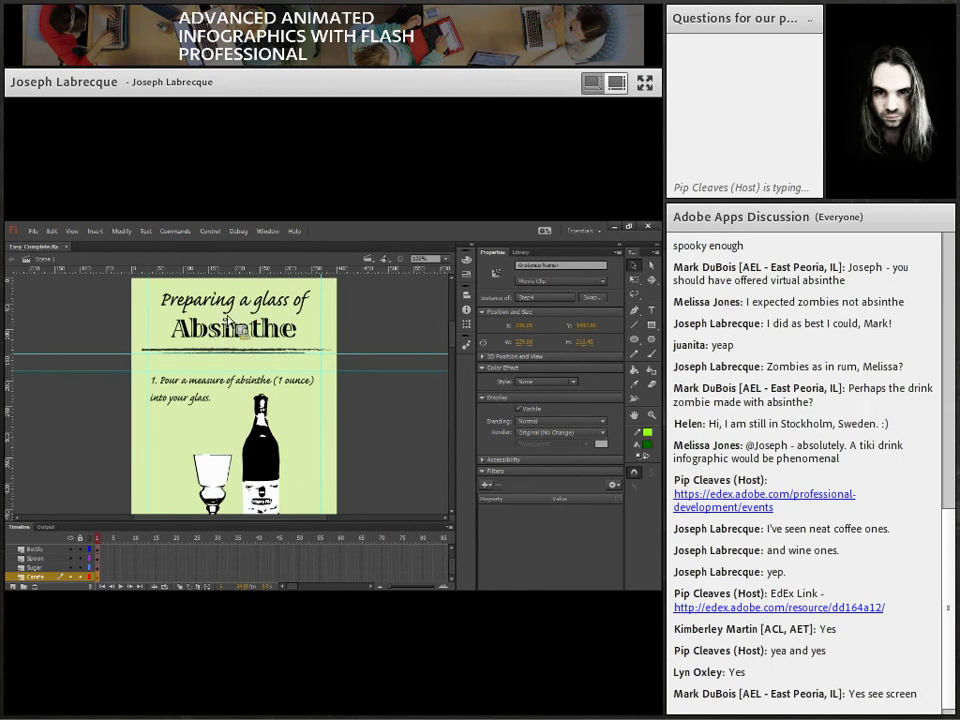
{"action": "left_click", "coordinate": [213, 230]}
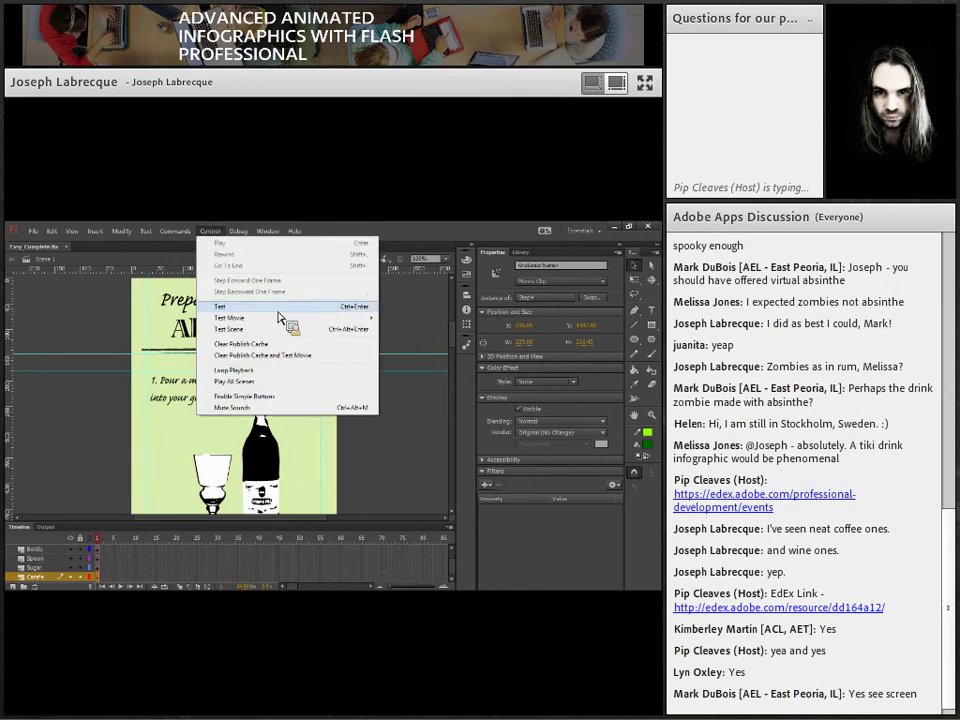
{"action": "mouse_move", "coordinate": [285, 321]}
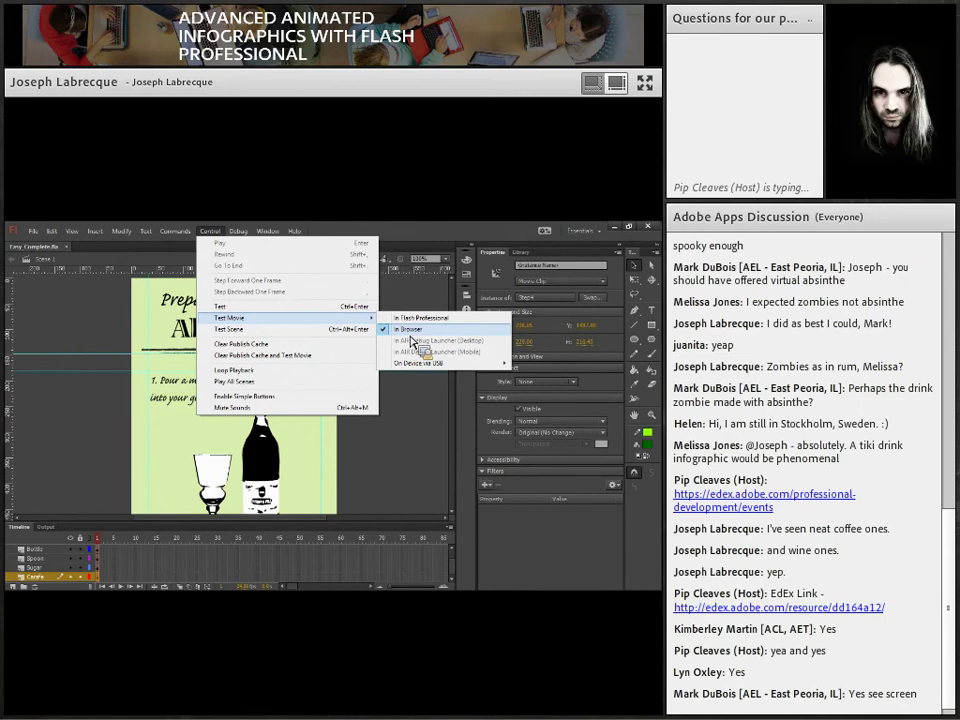
{"action": "mouse_move", "coordinate": [36, 234]}
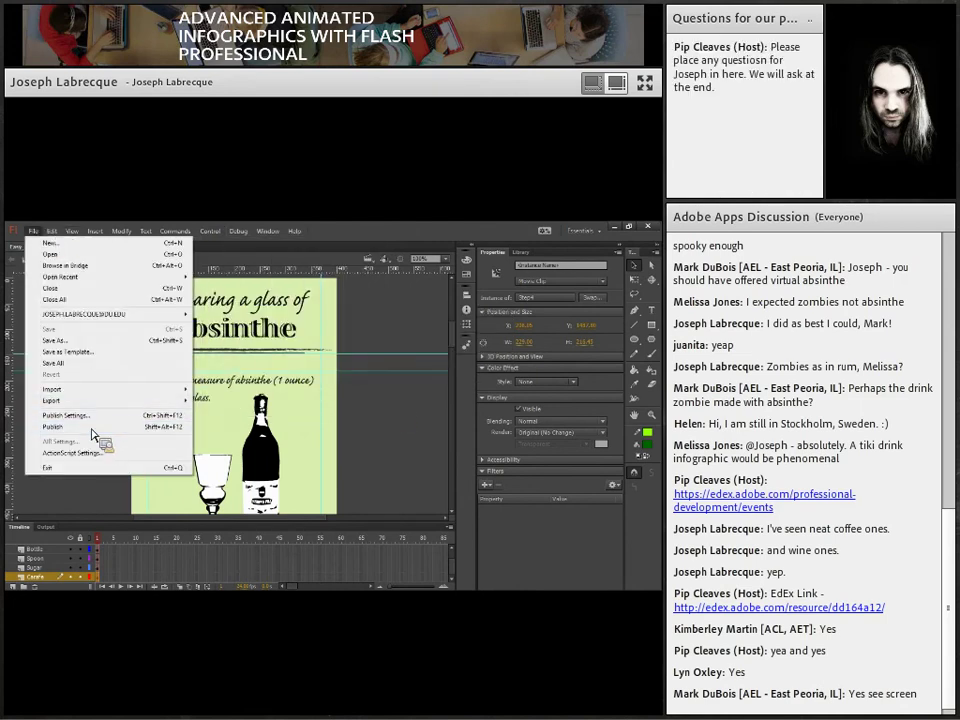
{"action": "left_click", "coordinate": [393, 409]}
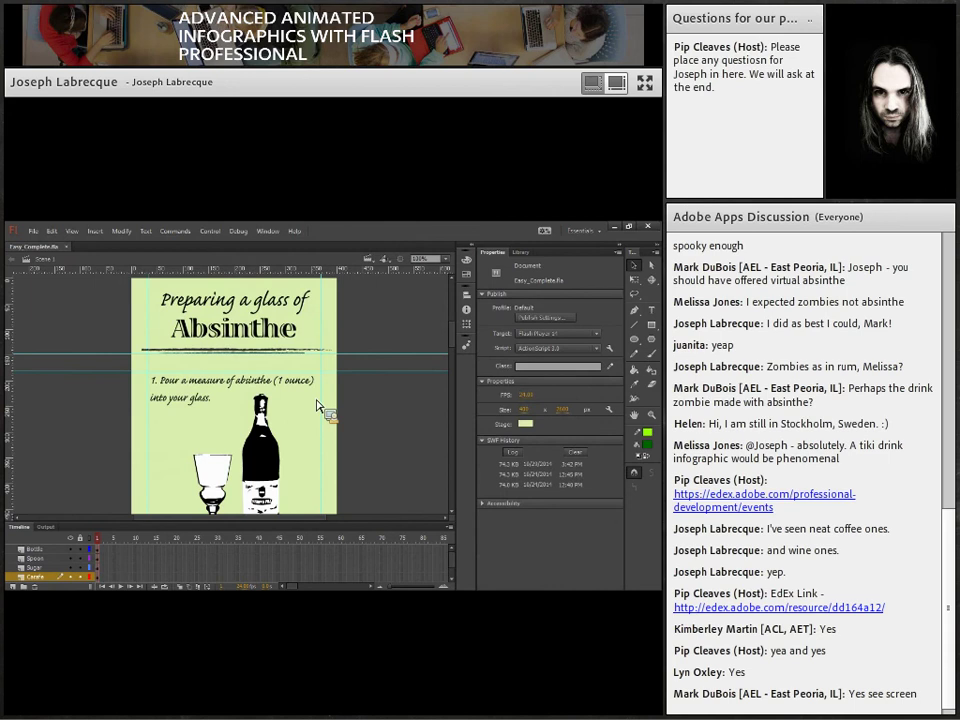
Switch to the browser and review all five animated steps of the published Easy_Complete infographic
{"action": "key", "text": "alt+Tab"}
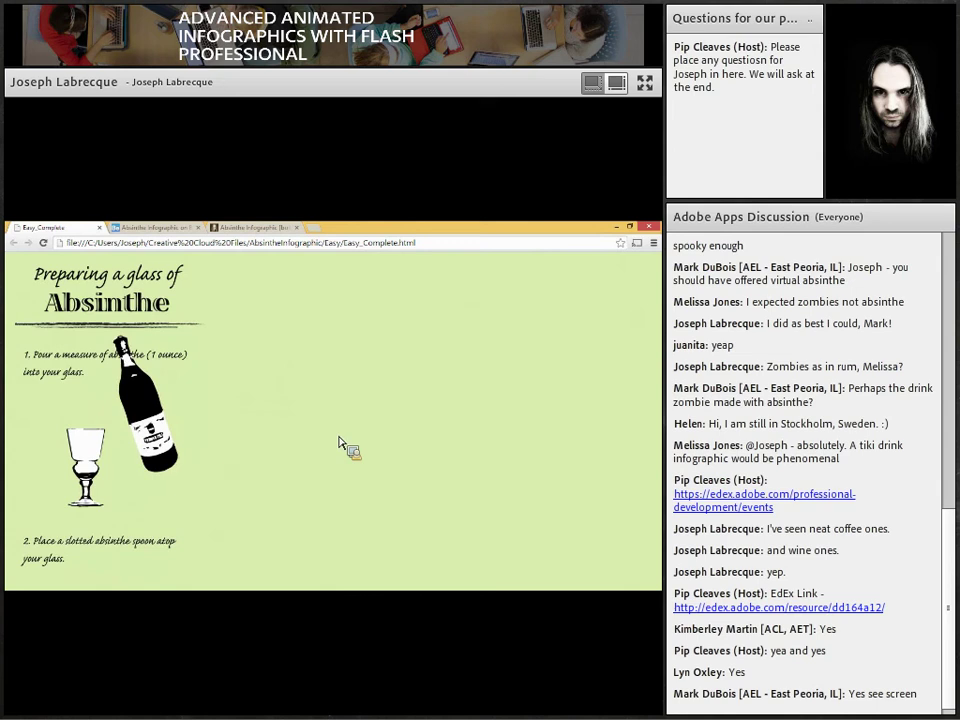
{"action": "scroll", "coordinate": [338, 450], "scroll_direction": "down", "scroll_amount": 3}
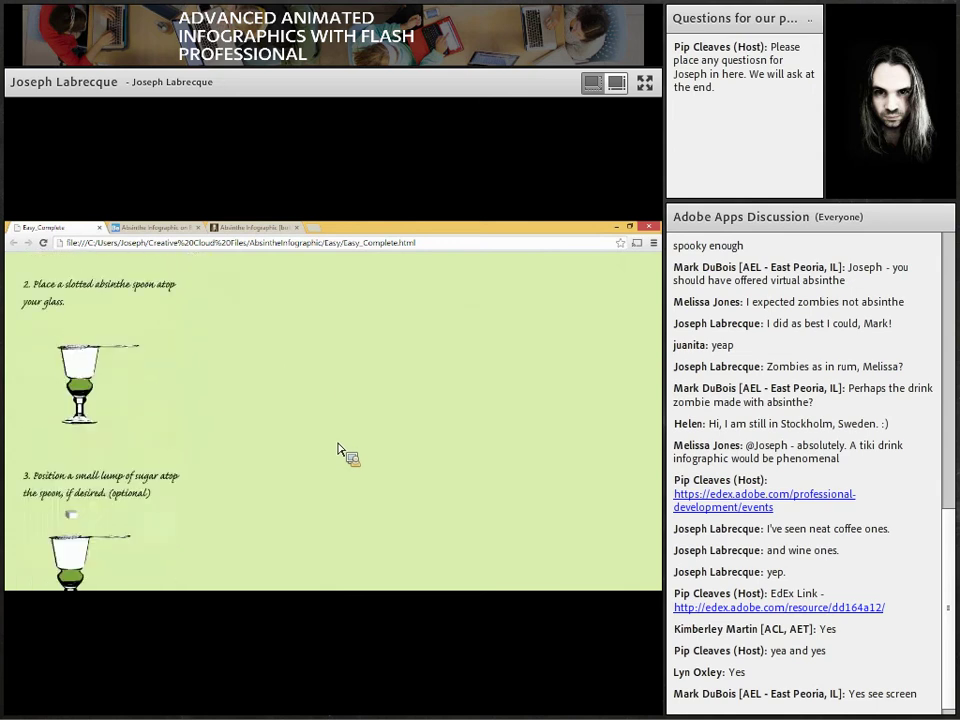
{"action": "scroll", "coordinate": [338, 450], "scroll_direction": "down", "scroll_amount": 1}
{"action": "scroll", "coordinate": [338, 452], "scroll_direction": "down", "scroll_amount": 1}
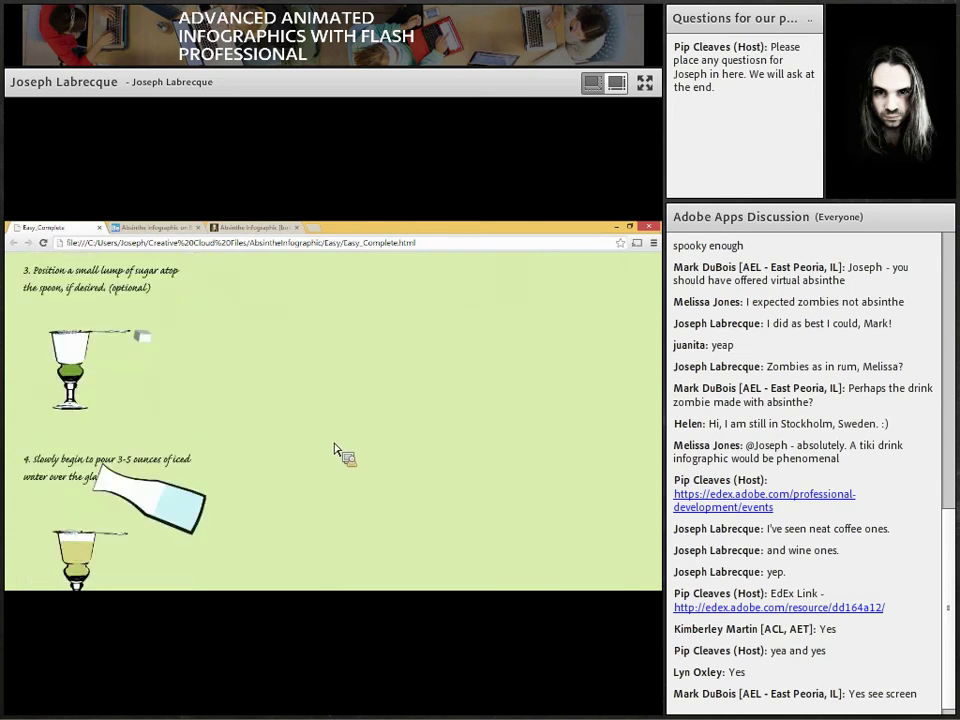
{"action": "scroll", "coordinate": [338, 450], "scroll_direction": "down", "scroll_amount": 2}
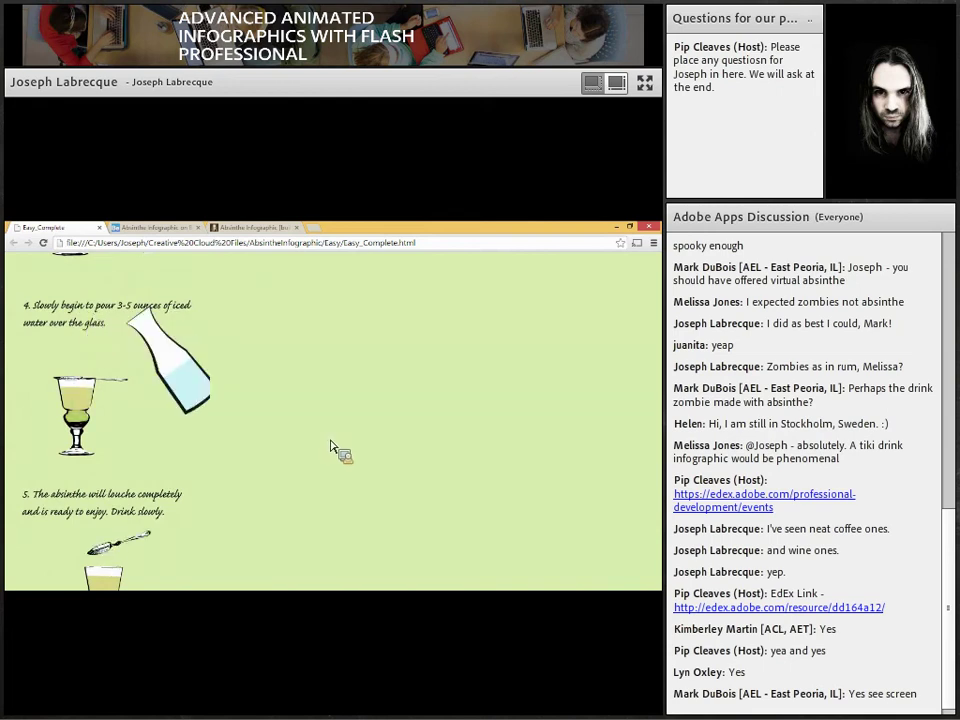
Review the Absinthe Infographic project description on Behance and read through the related blog post as far as its embedded videos
{"action": "left_click", "coordinate": [156, 229]}
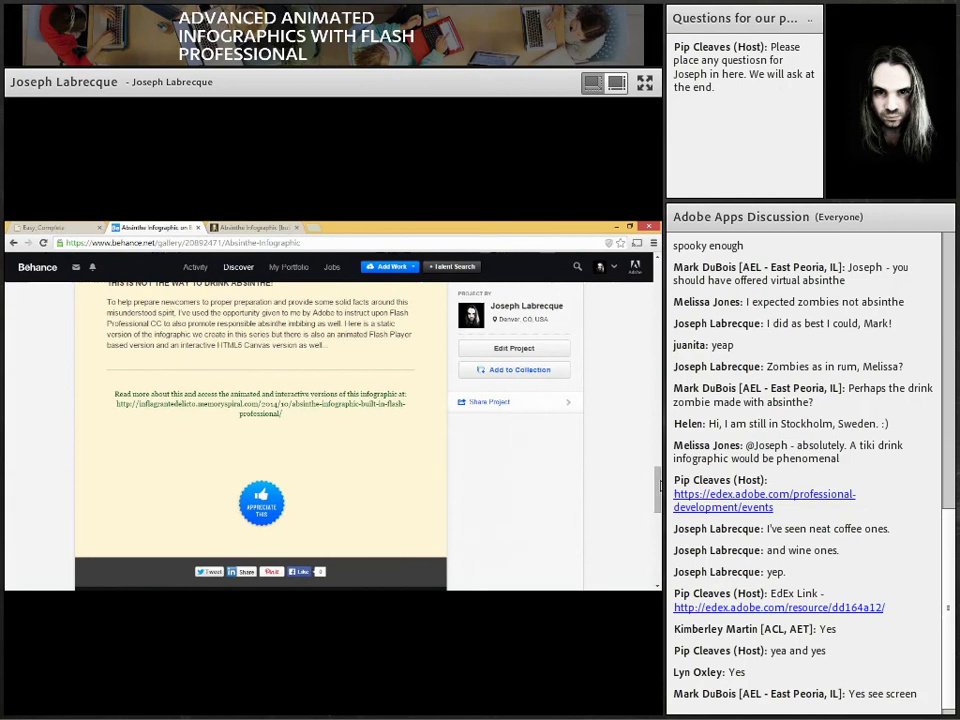
{"action": "mouse_move", "coordinate": [658, 487]}
{"action": "left_mouse_down"}
{"action": "mouse_move", "coordinate": [649, 276]}
{"action": "mouse_move", "coordinate": [657, 468]}
{"action": "left_mouse_up"}
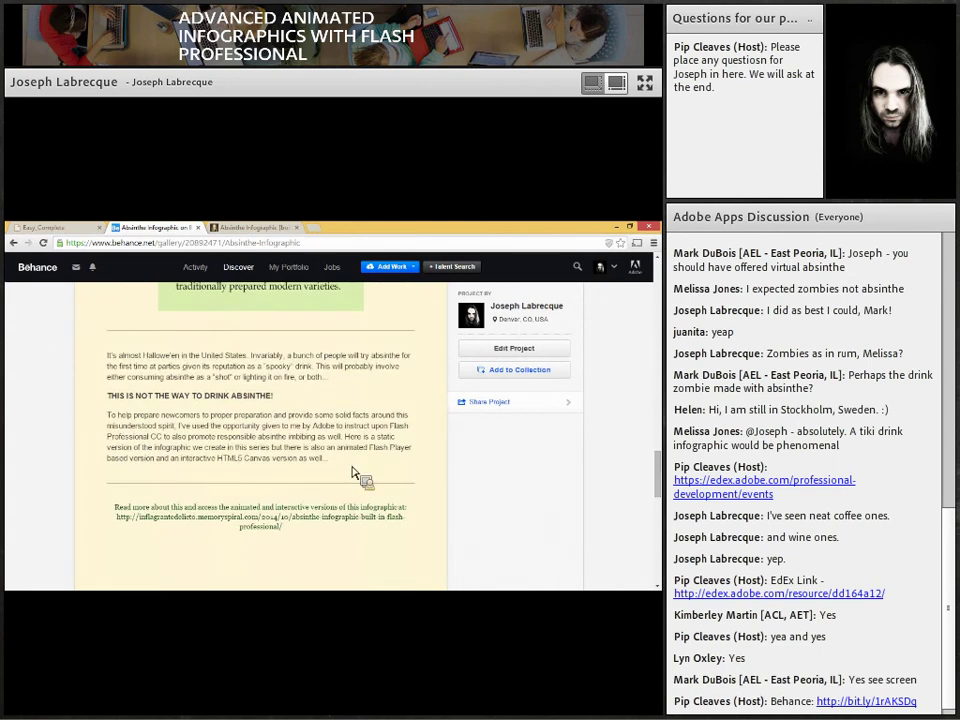
{"action": "left_click", "coordinate": [255, 228]}
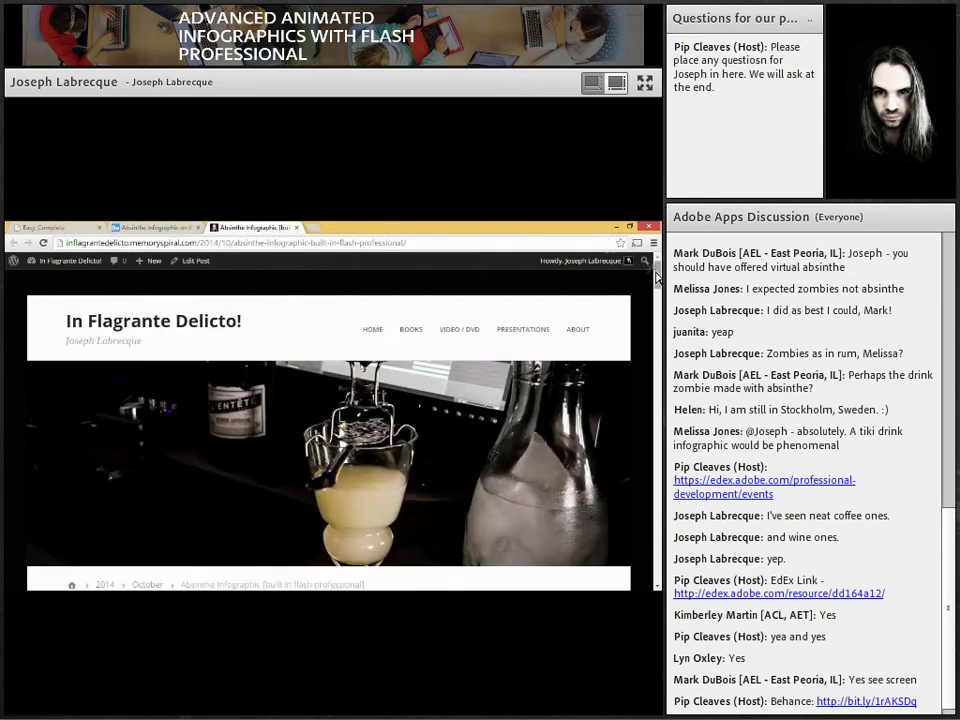
{"action": "scroll", "coordinate": [657, 280], "scroll_direction": "down", "scroll_amount": 3}
{"action": "scroll", "coordinate": [657, 280], "scroll_direction": "down", "scroll_amount": 5}
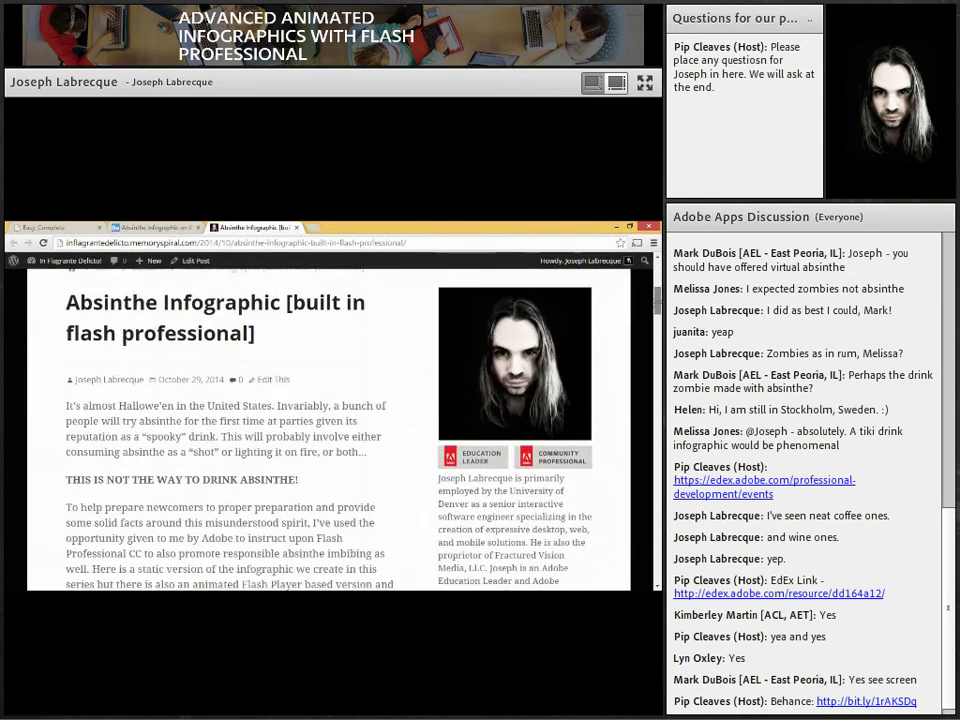
{"action": "scroll", "coordinate": [657, 280], "scroll_direction": "down", "scroll_amount": 2}
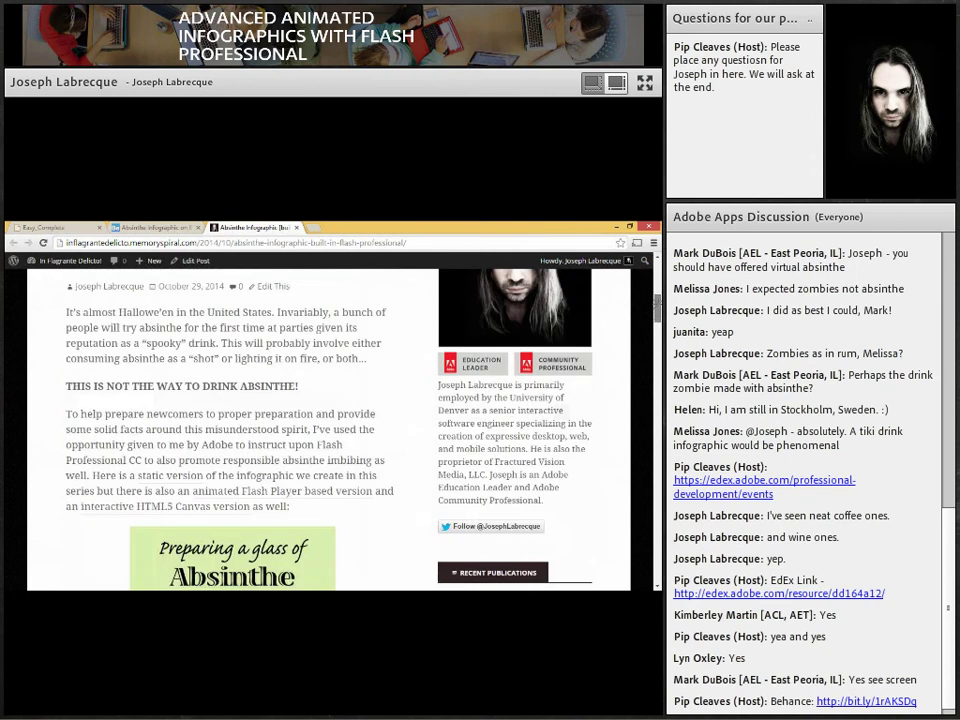
{"action": "scroll", "coordinate": [330, 430], "scroll_direction": "down", "scroll_amount": 1}
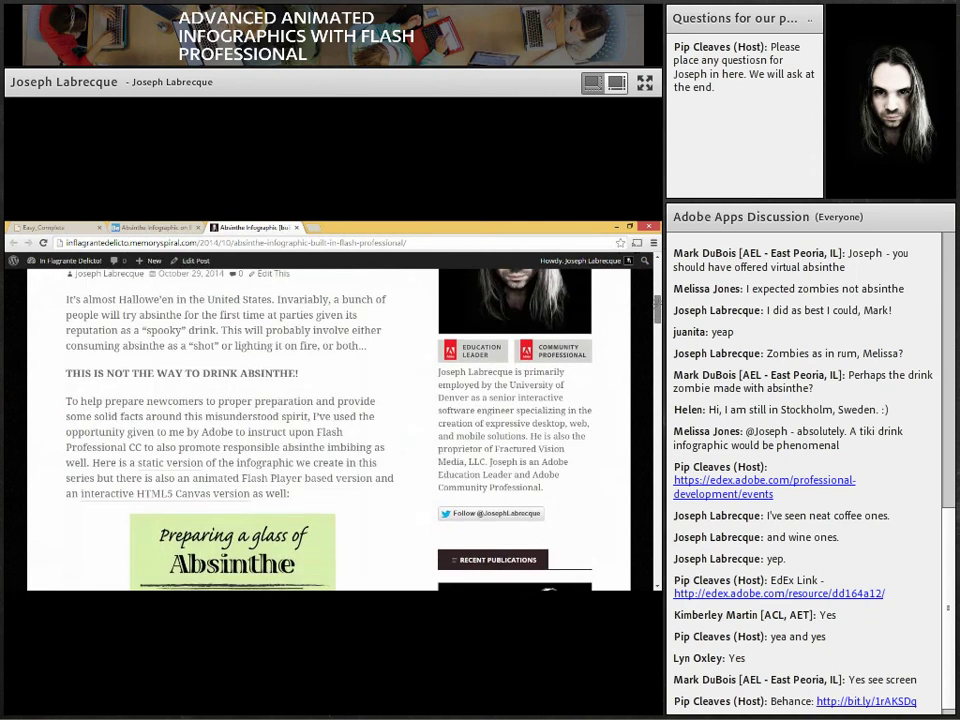
{"action": "scroll", "coordinate": [658, 388], "scroll_direction": "down", "scroll_amount": 1}
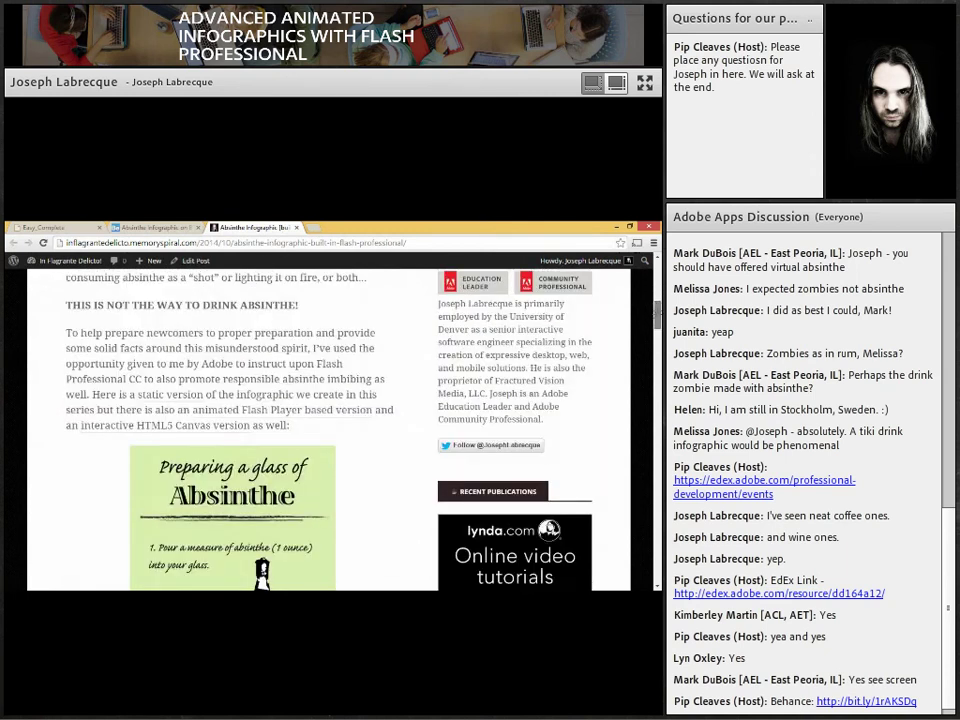
{"action": "scroll", "coordinate": [658, 388], "scroll_direction": "down", "scroll_amount": 4}
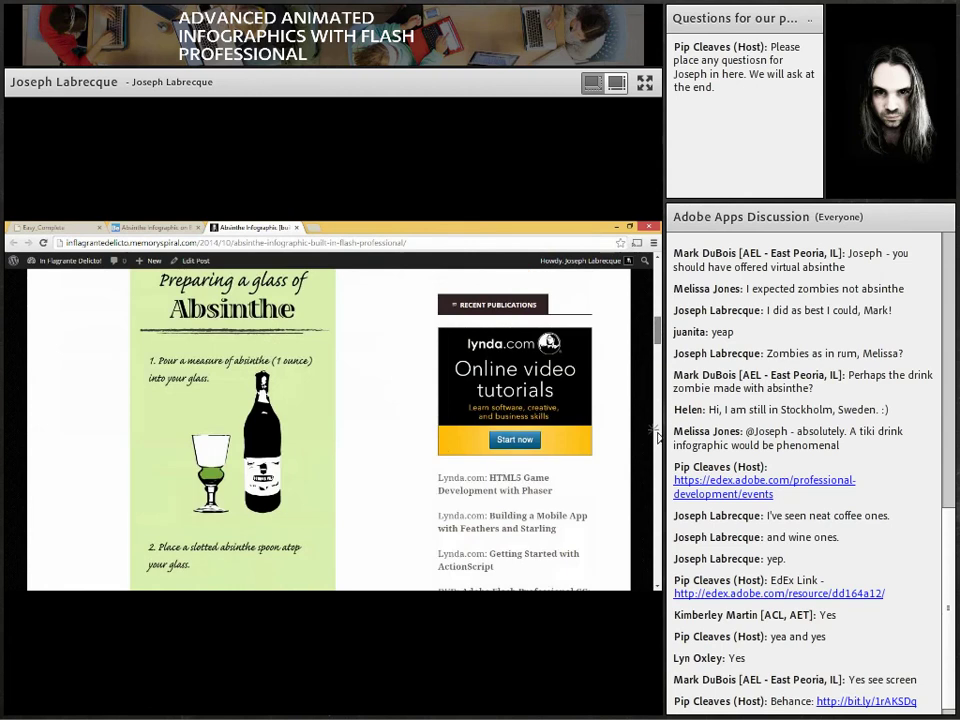
{"action": "scroll", "coordinate": [657, 440], "scroll_direction": "down", "scroll_amount": 5}
{"action": "left_click_drag", "start_coordinate": [657, 462], "coordinate": [657, 468]}
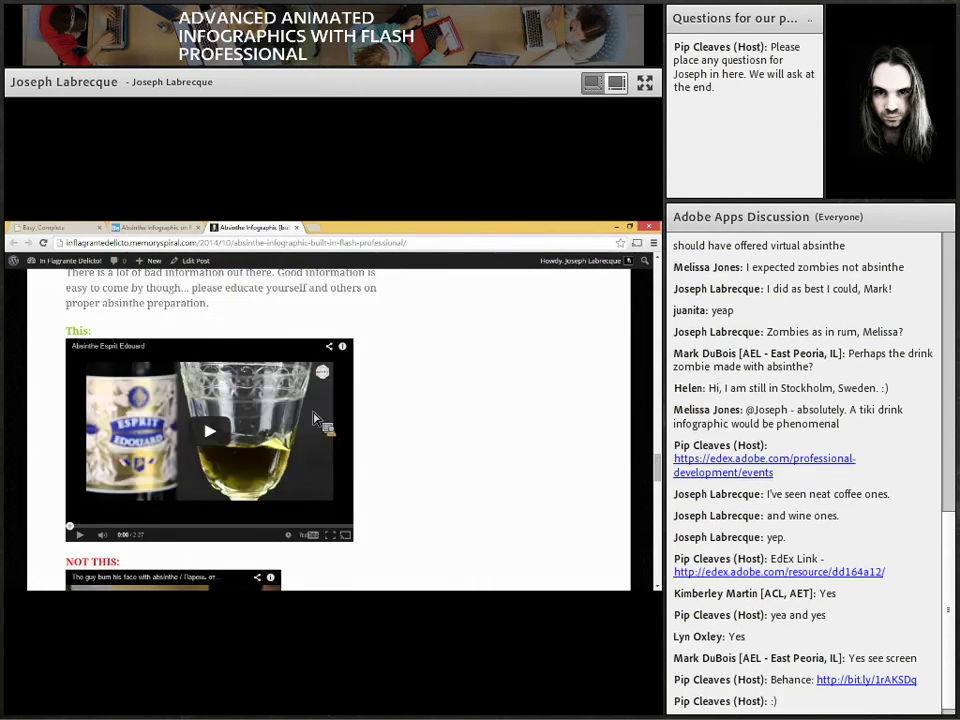
{"action": "left_click_drag", "start_coordinate": [657, 458], "coordinate": [603, 476]}
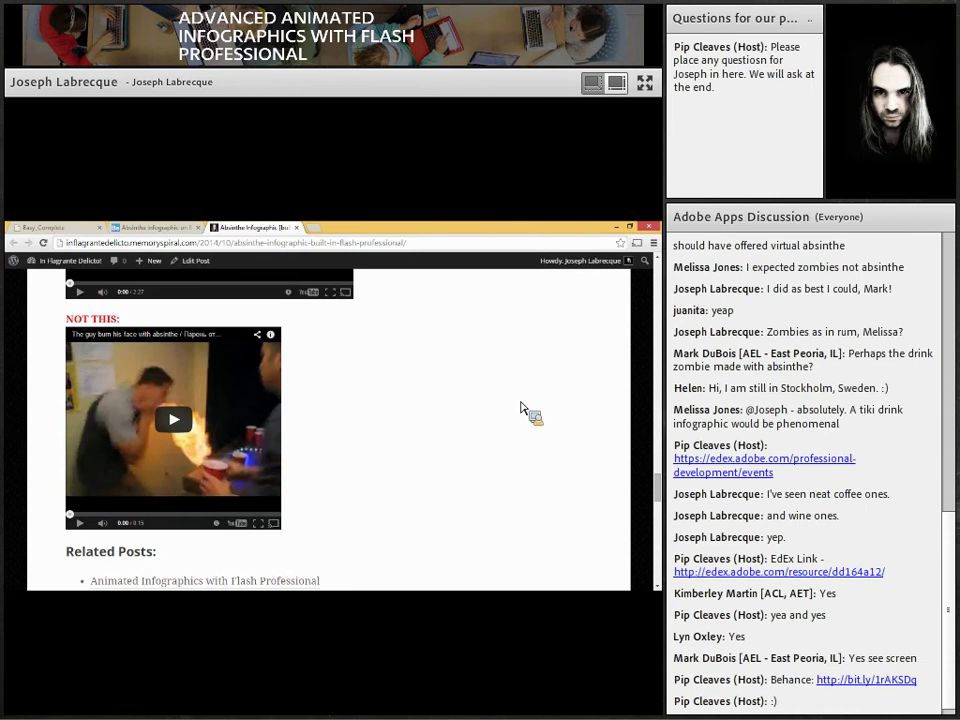
Switch to Flash Professional and create an HTML5 Canvas document 400 px wide, matching the height and pale green stage colour of Easy_Complete
{"action": "key", "text": "alt+Tab"}
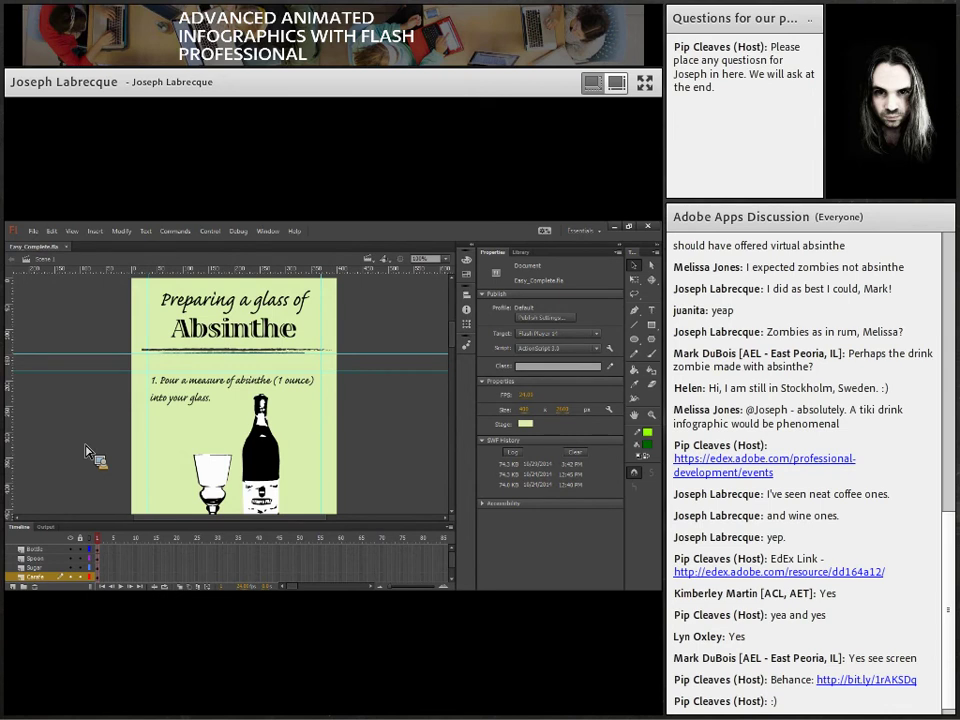
{"action": "left_click_drag", "start_coordinate": [87, 451], "coordinate": [55, 246]}
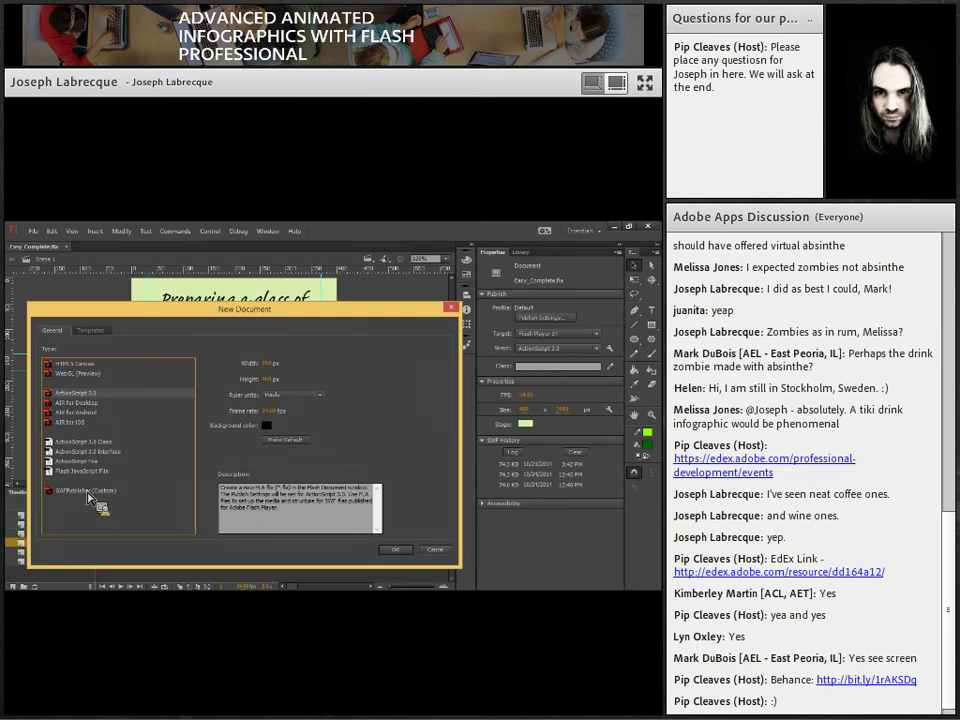
{"action": "left_click", "coordinate": [90, 365]}
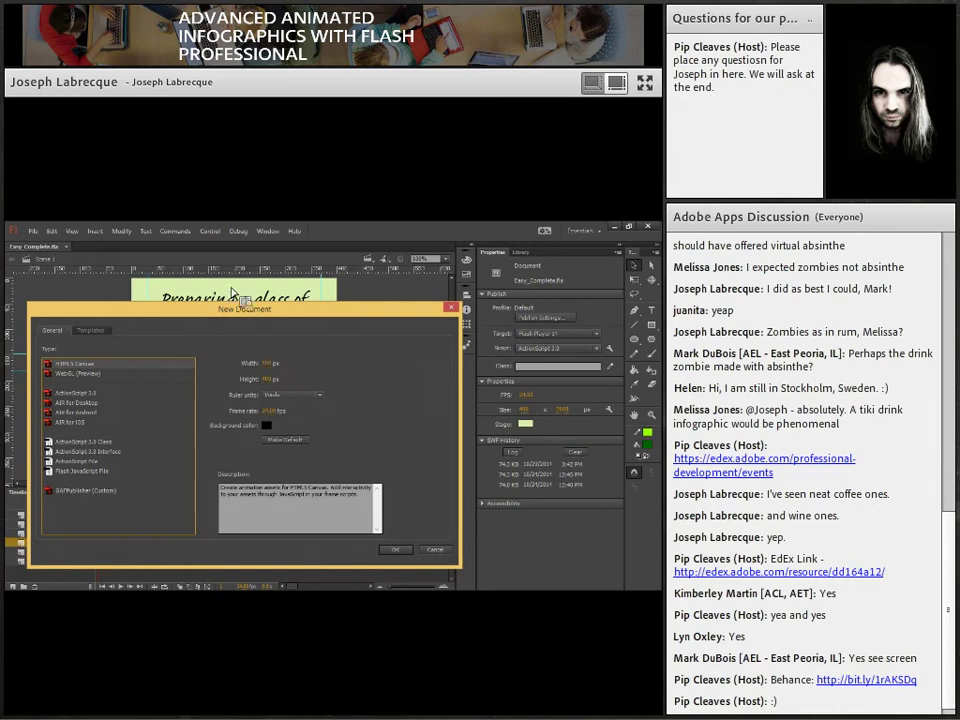
{"action": "left_click", "coordinate": [268, 428]}
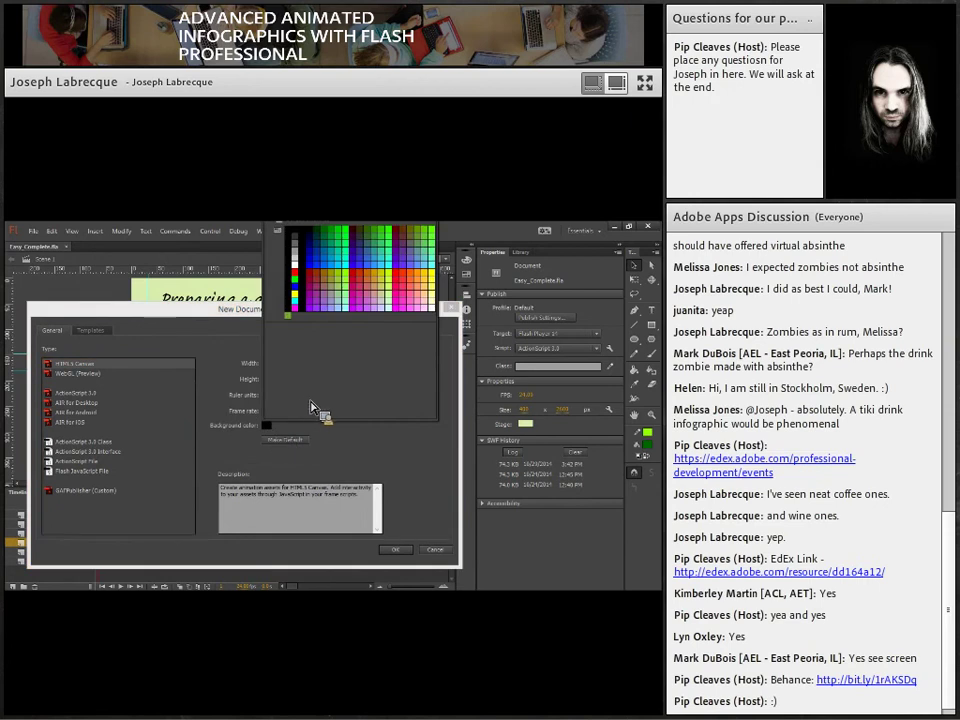
{"action": "left_click", "coordinate": [531, 430]}
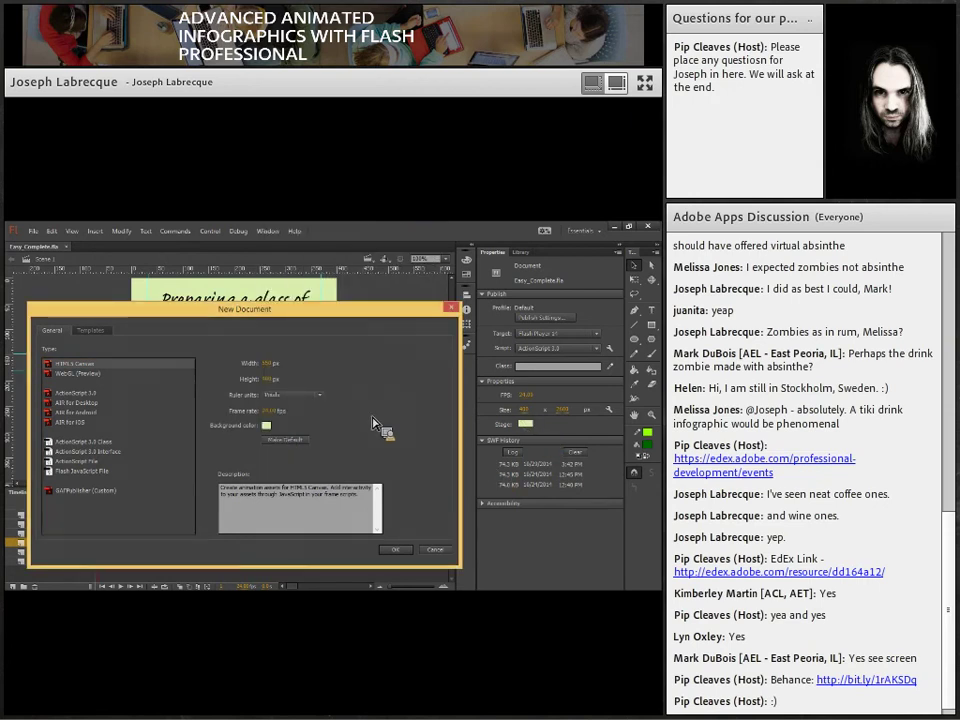
{"action": "left_click", "coordinate": [272, 364]}
{"action": "key", "text": "Tab"}
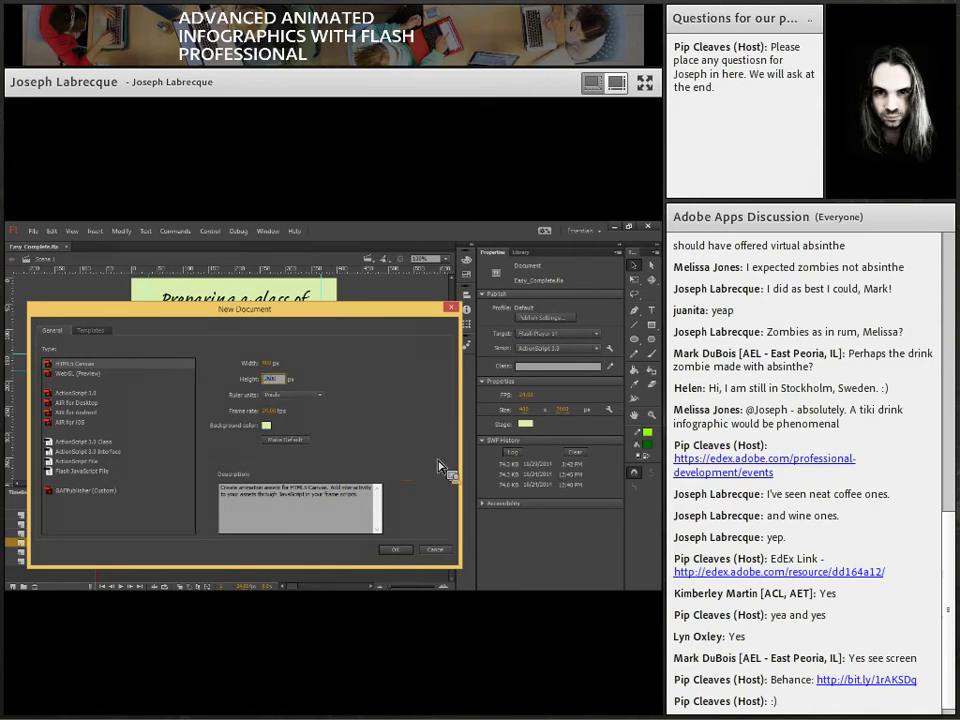
{"action": "left_click", "coordinate": [393, 549]}
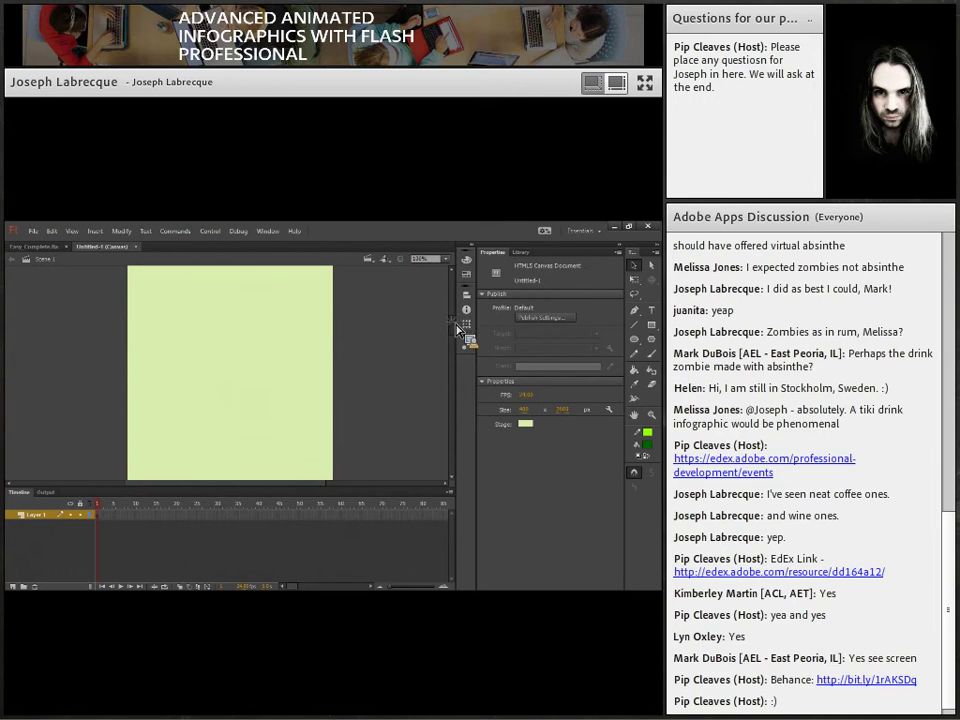
Copy all layers from Bottle through Text in the Easy_Complete document
{"action": "left_click_drag", "start_coordinate": [454, 395], "coordinate": [438, 311]}
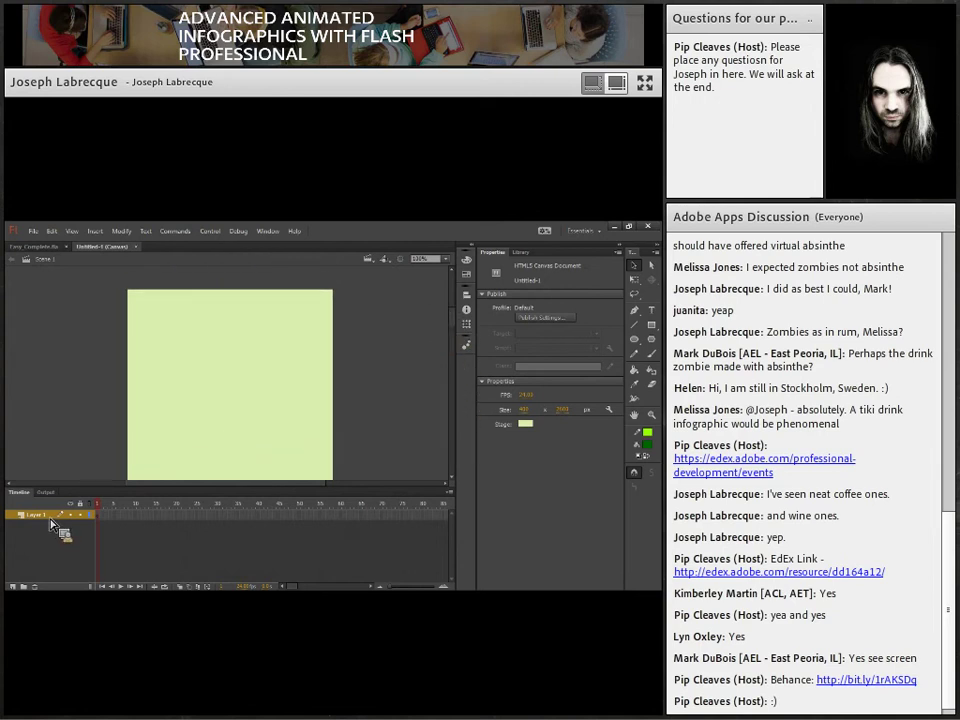
{"action": "left_click_drag", "start_coordinate": [53, 523], "coordinate": [58, 342]}
{"action": "left_click_drag", "start_coordinate": [58, 342], "coordinate": [41, 519]}
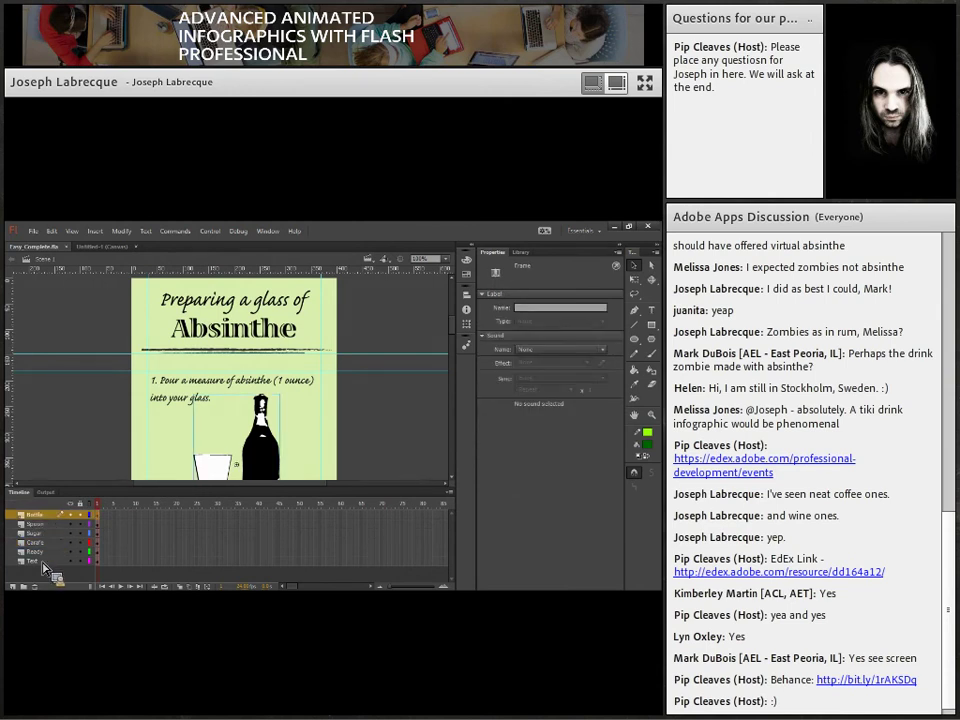
{"action": "left_click", "coordinate": [44, 563], "text": "shift"}
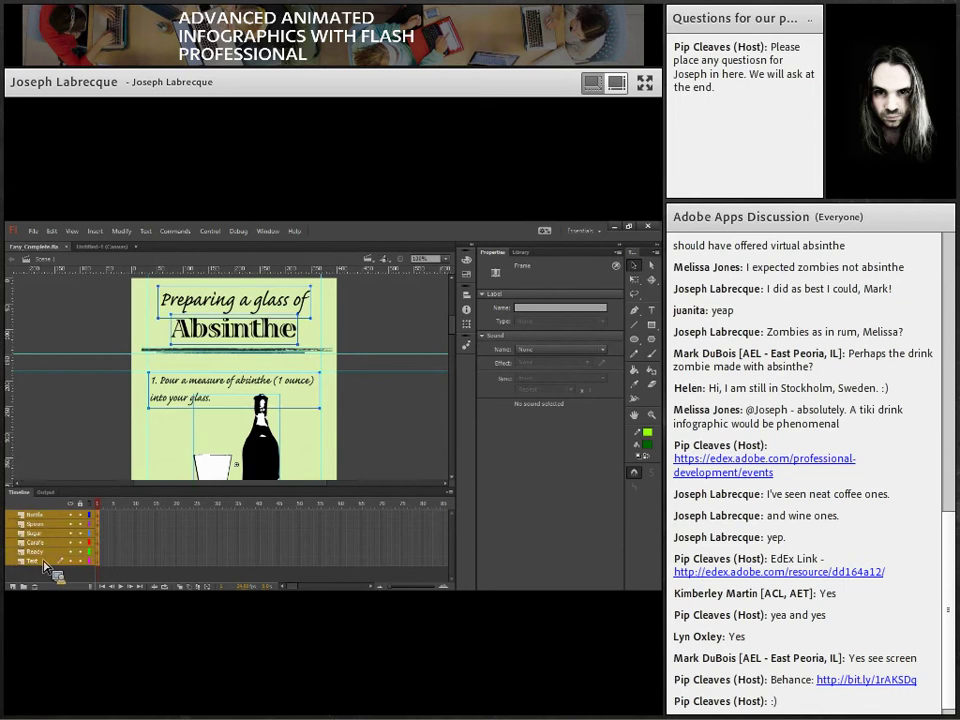
{"action": "right_click", "coordinate": [45, 531]}
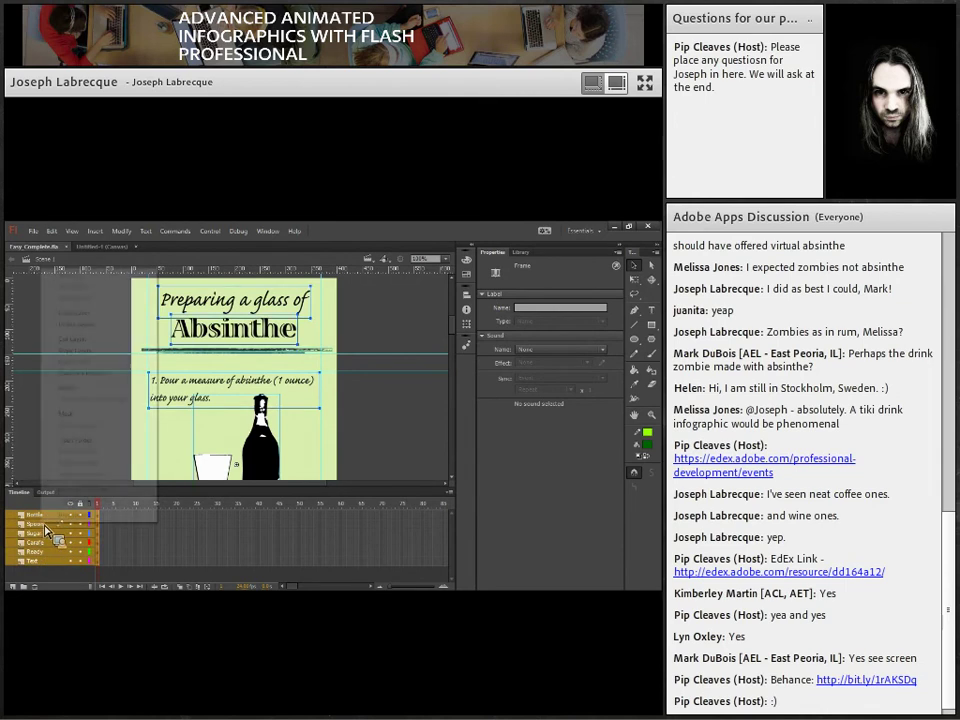
{"action": "left_click", "coordinate": [80, 350]}
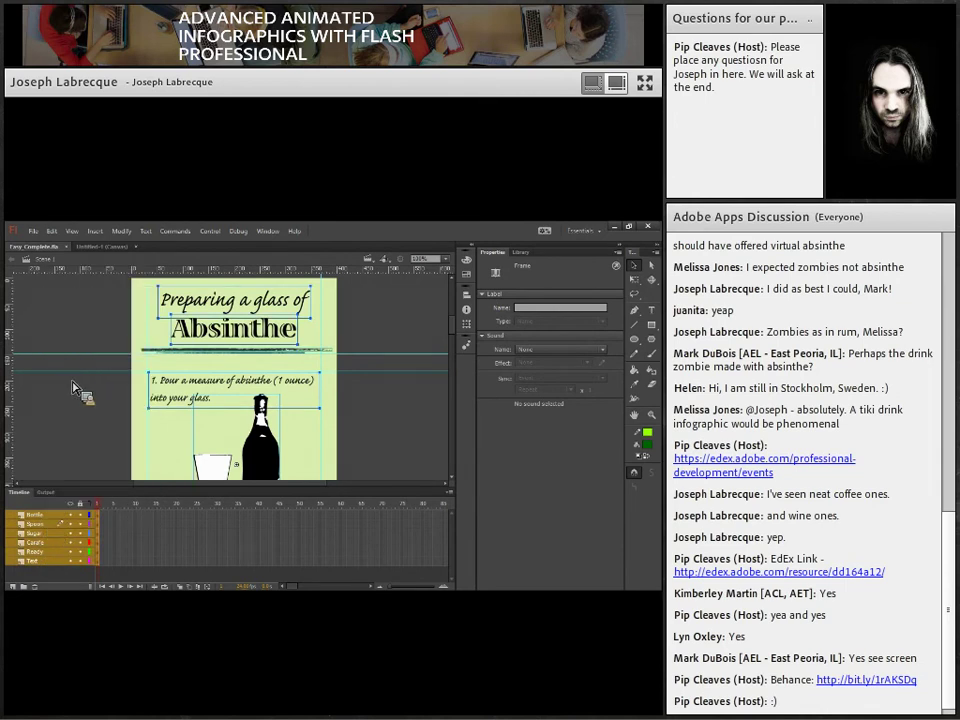
Paste the copied layers into the untitled HTML5 Canvas document and highlight the Blend Modes conversion messages in the output
{"action": "left_click", "coordinate": [92, 247]}
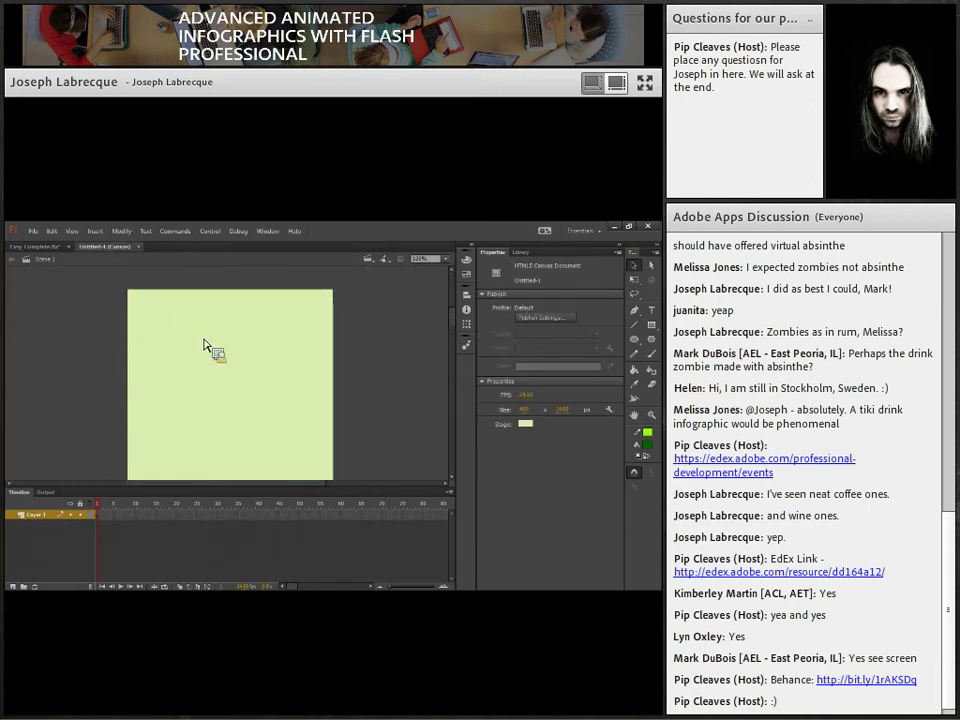
{"action": "right_click", "coordinate": [37, 521]}
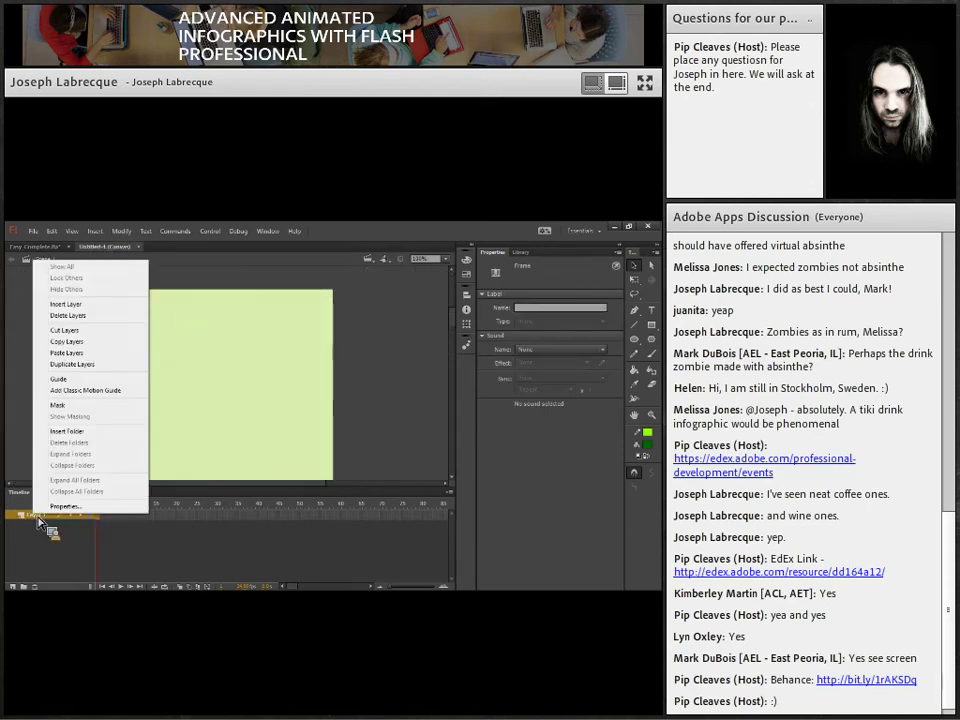
{"action": "left_click", "coordinate": [68, 354]}
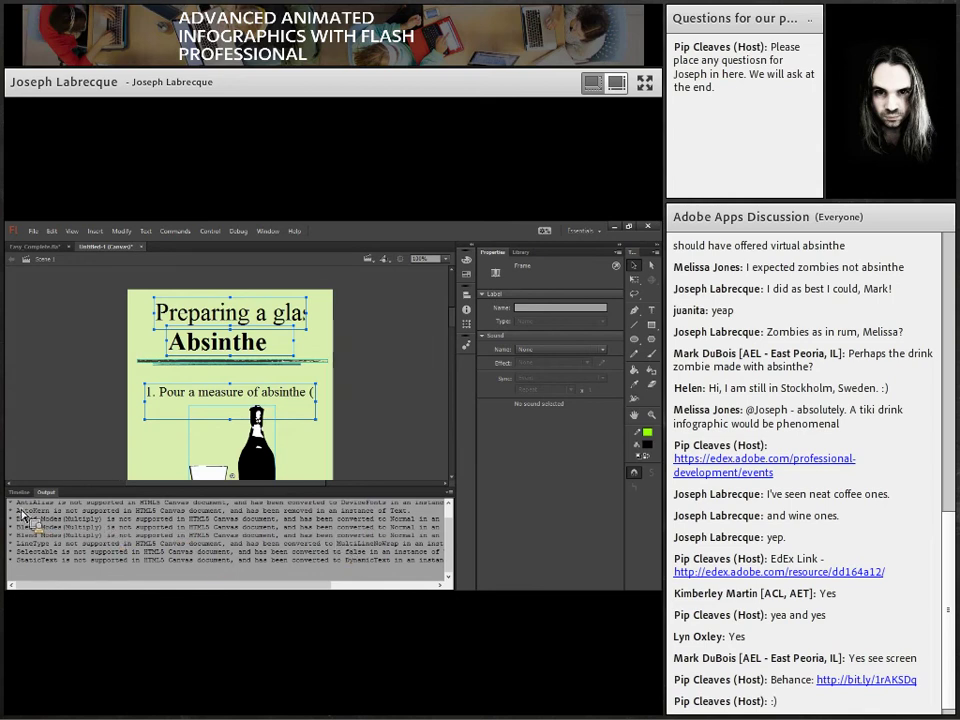
{"action": "left_click_drag", "start_coordinate": [14, 519], "coordinate": [117, 536]}
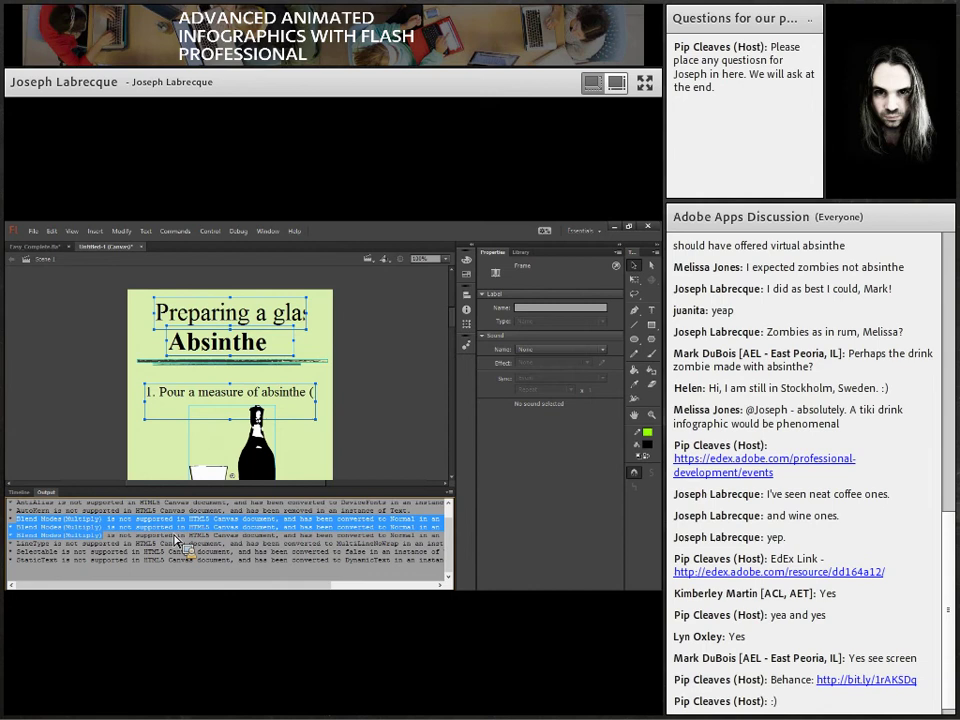
Review the LineType, Selectable, StaticText, AntiAlias and Blend Modes conversion messages by highlighting them in the output
{"action": "left_click_drag", "start_coordinate": [16, 543], "coordinate": [240, 560]}
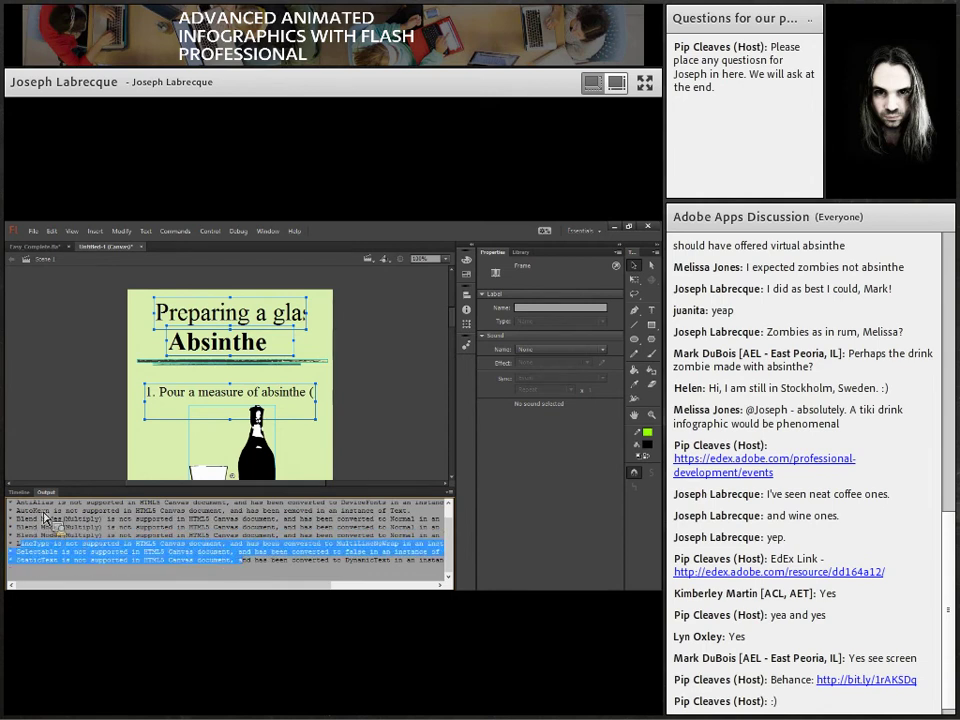
{"action": "left_click_drag", "start_coordinate": [33, 503], "coordinate": [172, 502]}
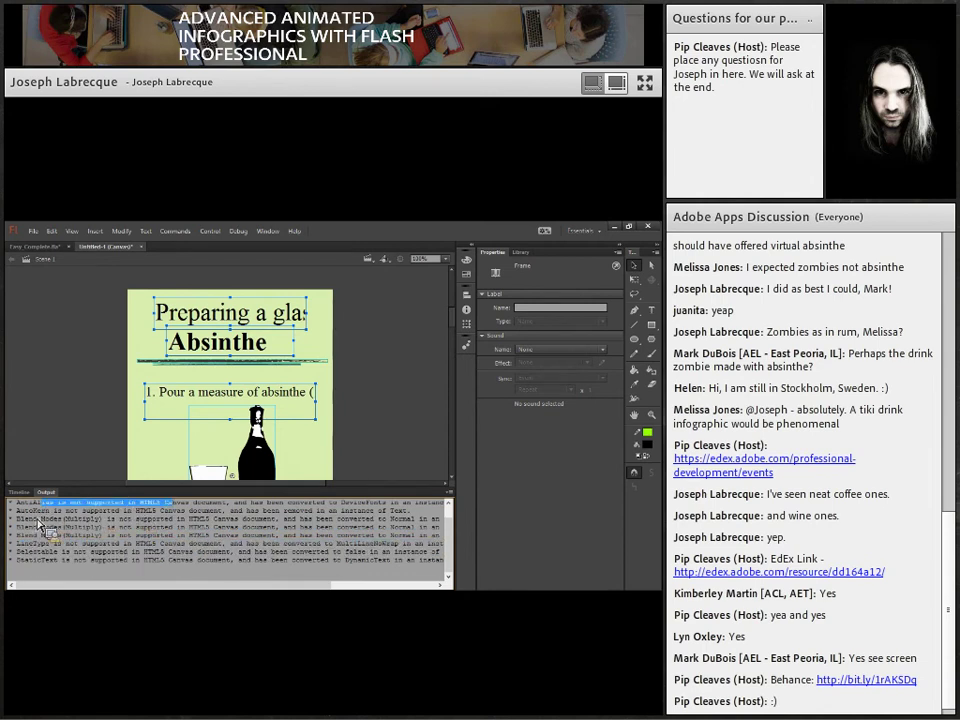
{"action": "double_click", "coordinate": [28, 519]}
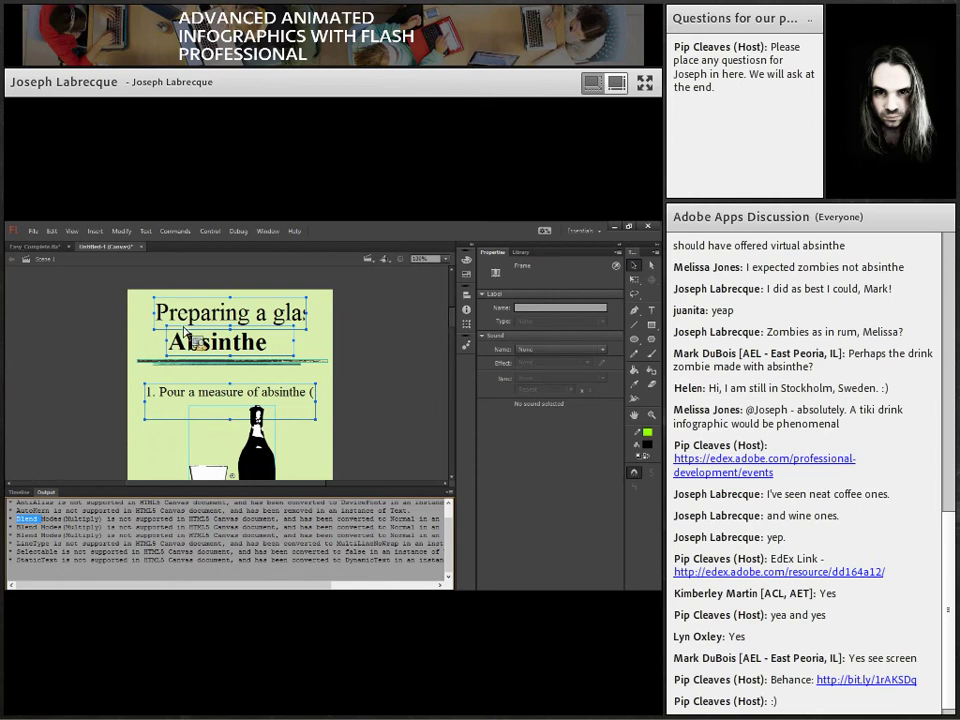
{"action": "left_click", "coordinate": [200, 500]}
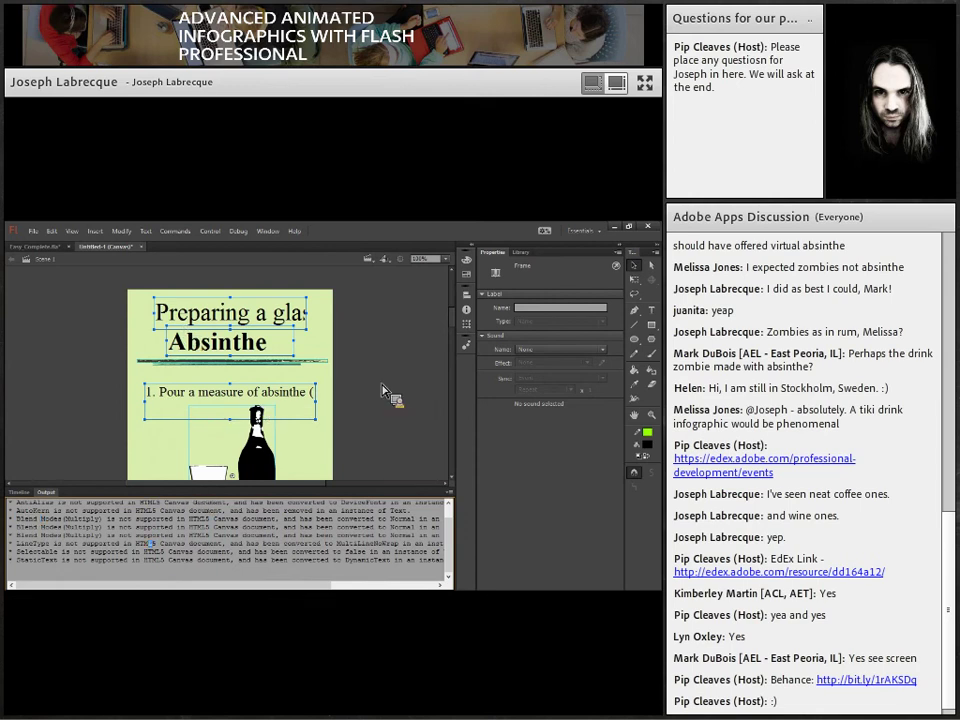
Select the "Preparing a glass of" heading in the Canvas document and check its available text types, keeping Dynamic Text
{"action": "left_click", "coordinate": [315, 363], "text": "shift"}
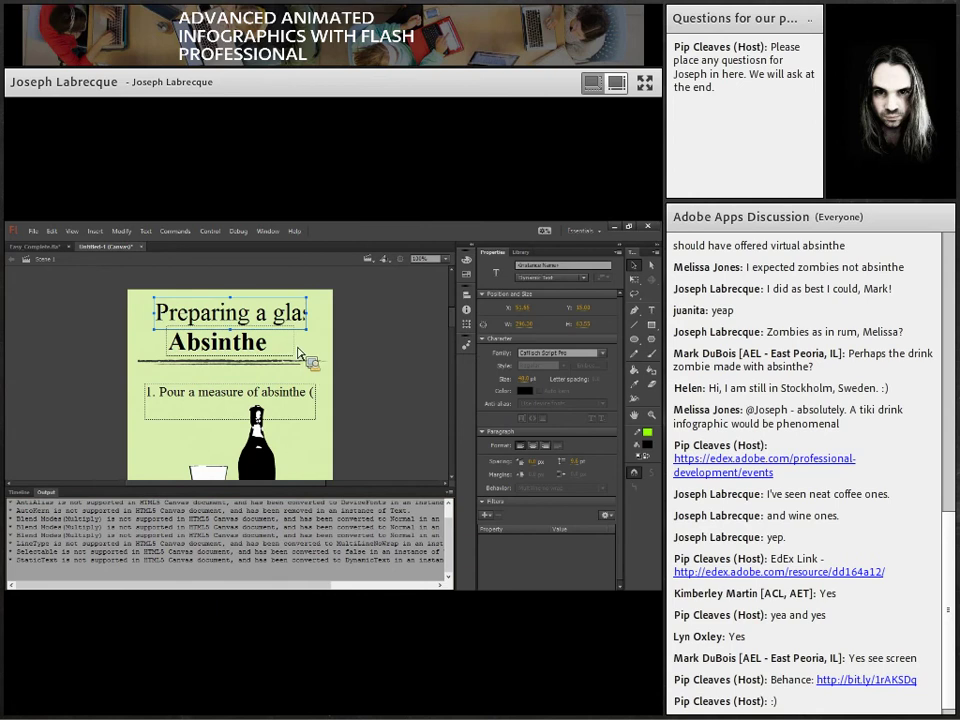
{"action": "left_click", "coordinate": [567, 279]}
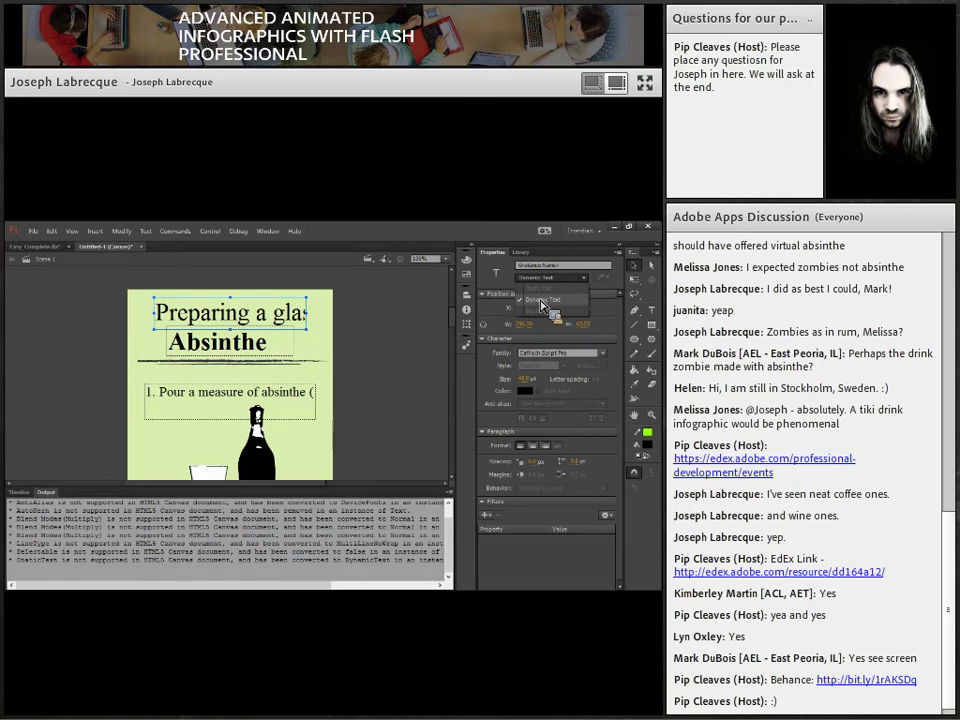
{"action": "left_click", "coordinate": [543, 301]}
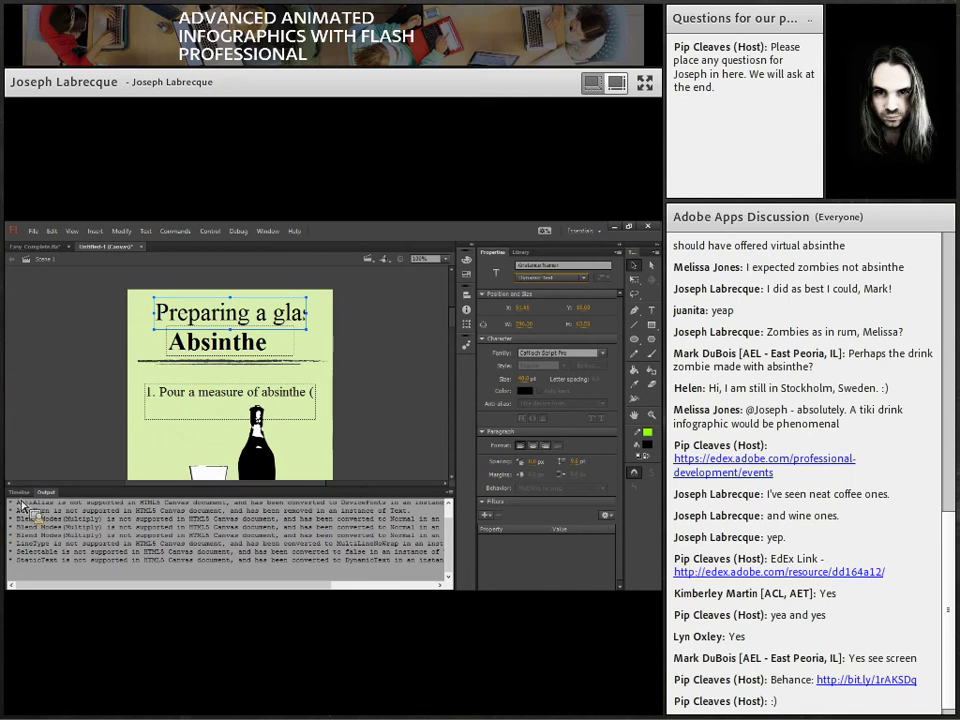
Return to the Canvas document's timeline and undo the layer paste
{"action": "left_click", "coordinate": [19, 492]}
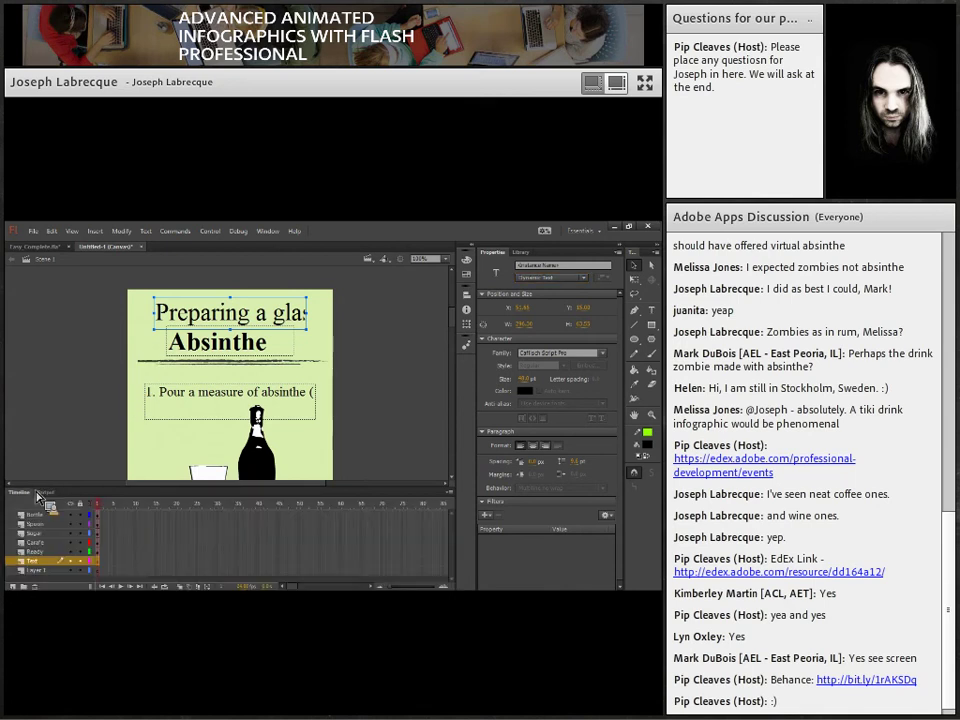
{"action": "left_click", "coordinate": [88, 474]}
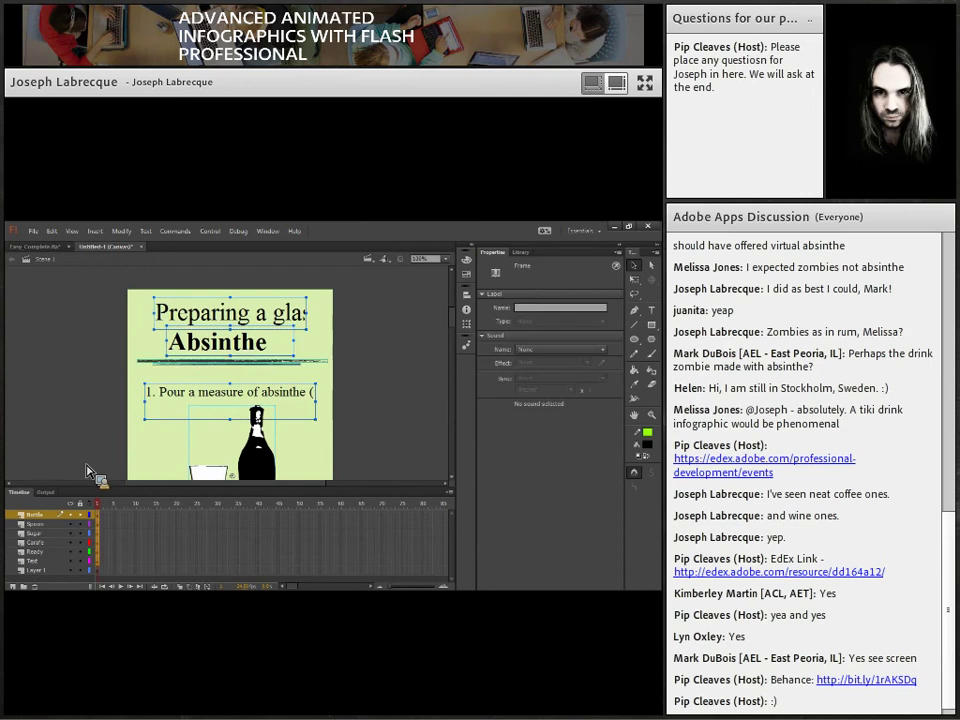
{"action": "key", "text": "ctrl+z"}
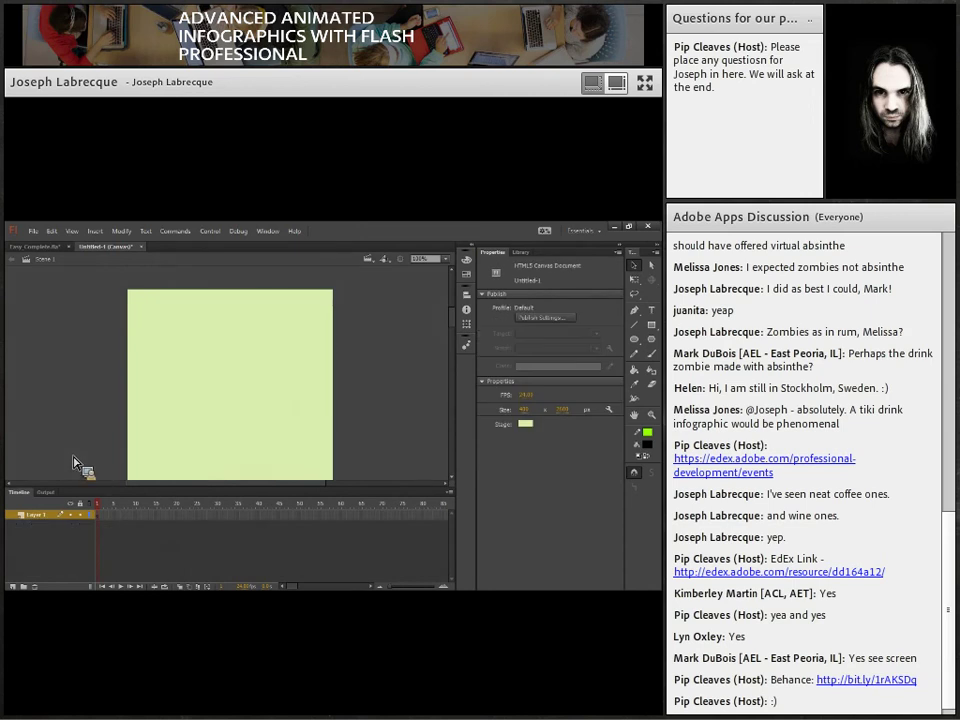
Select everything on the Text layer of Easy_Complete and break all of its text apart into shapes
{"action": "left_click", "coordinate": [44, 247]}
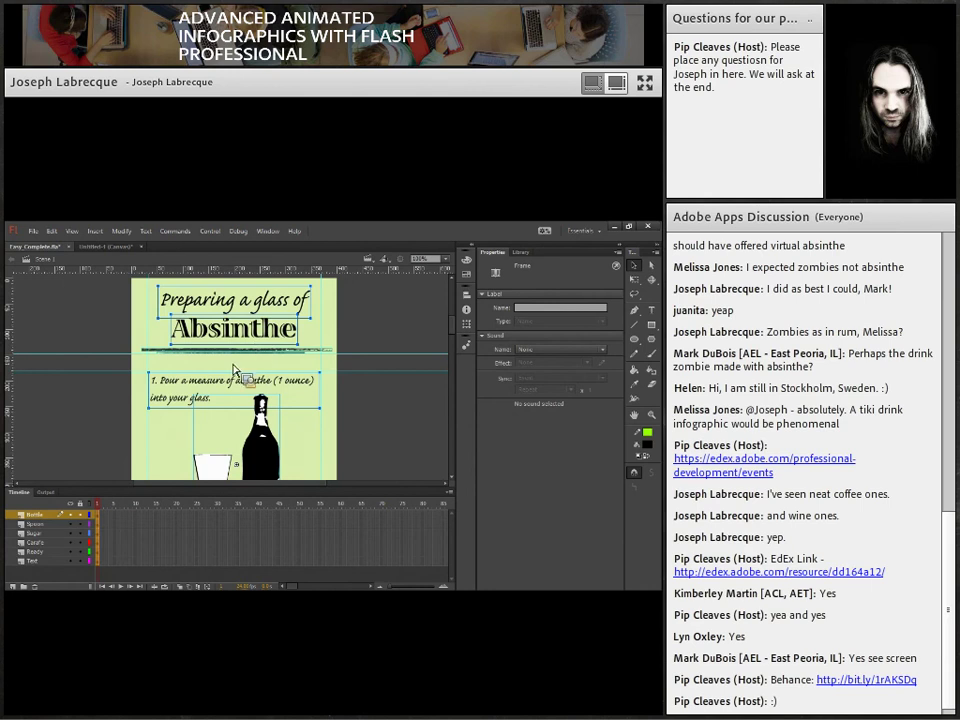
{"action": "left_click", "coordinate": [102, 572]}
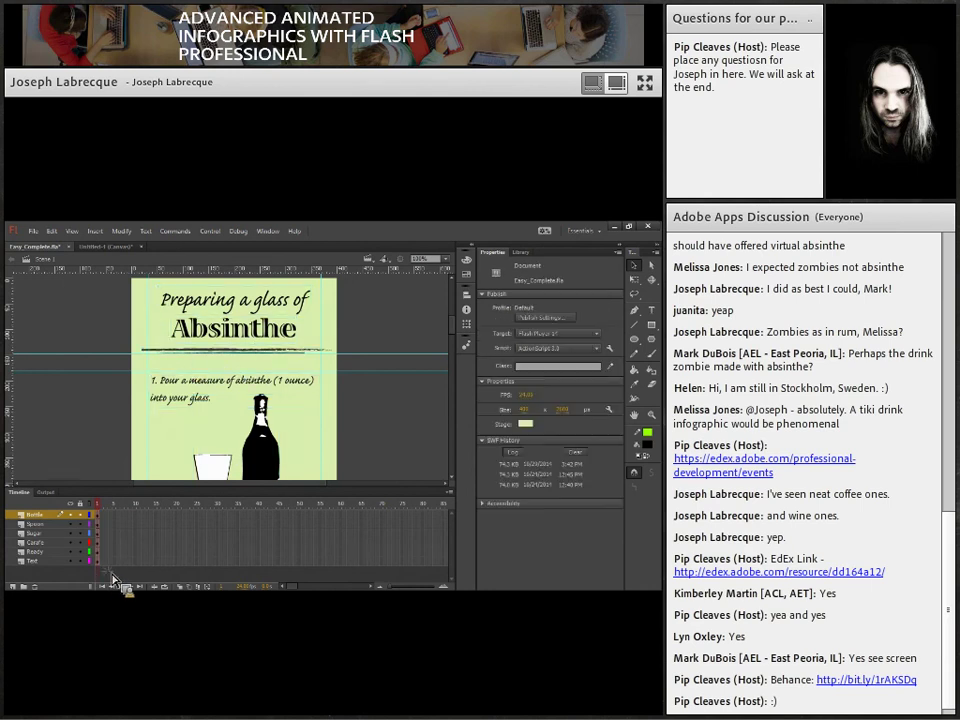
{"action": "left_click", "coordinate": [101, 561]}
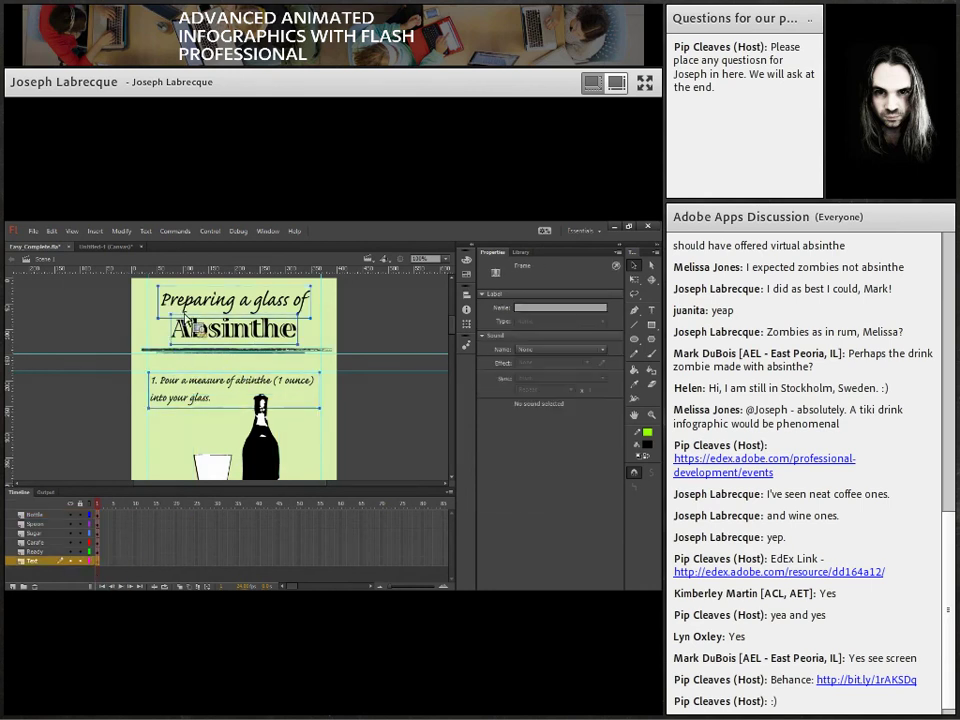
{"action": "left_click_drag", "start_coordinate": [462, 330], "coordinate": [461, 431]}
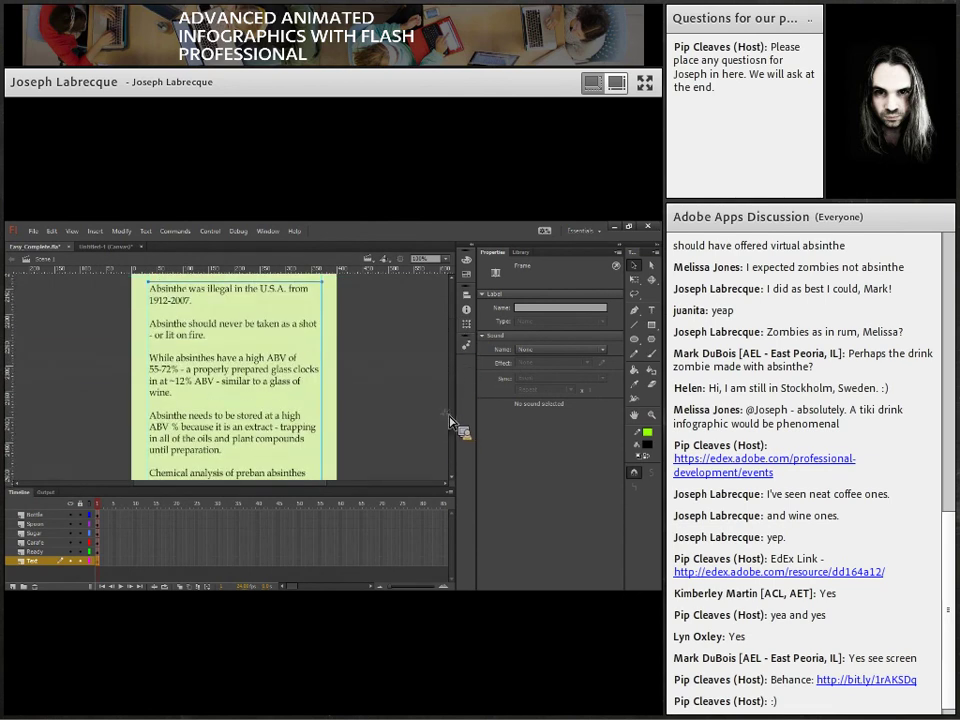
{"action": "scroll", "coordinate": [390, 455], "scroll_direction": "up", "scroll_amount": 2}
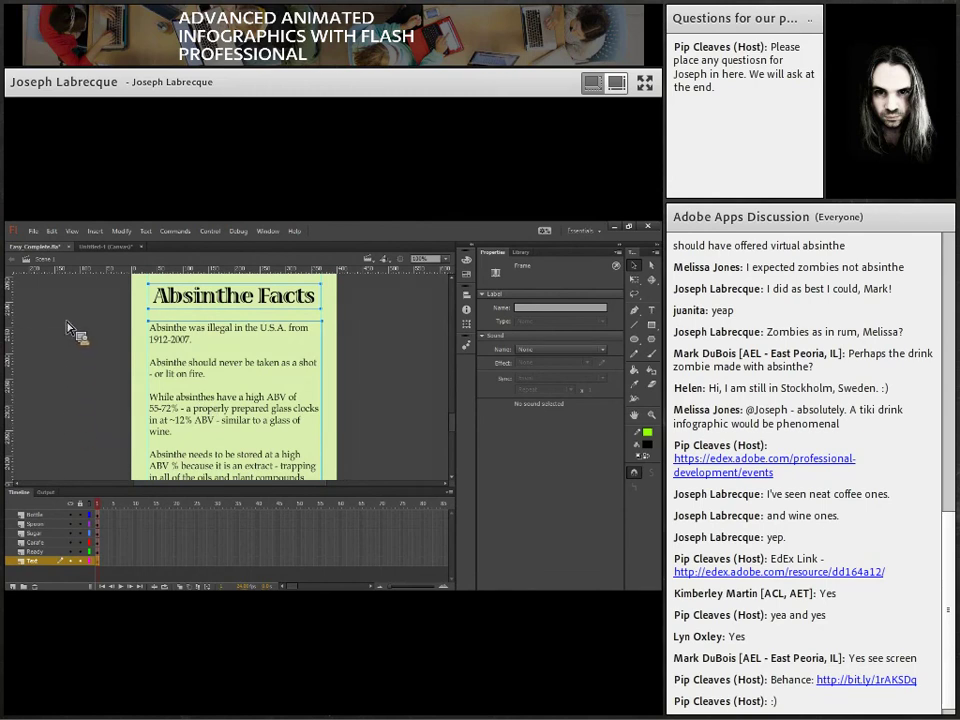
{"action": "left_click", "coordinate": [121, 231]}
{"action": "mouse_move", "coordinate": [168, 389]}
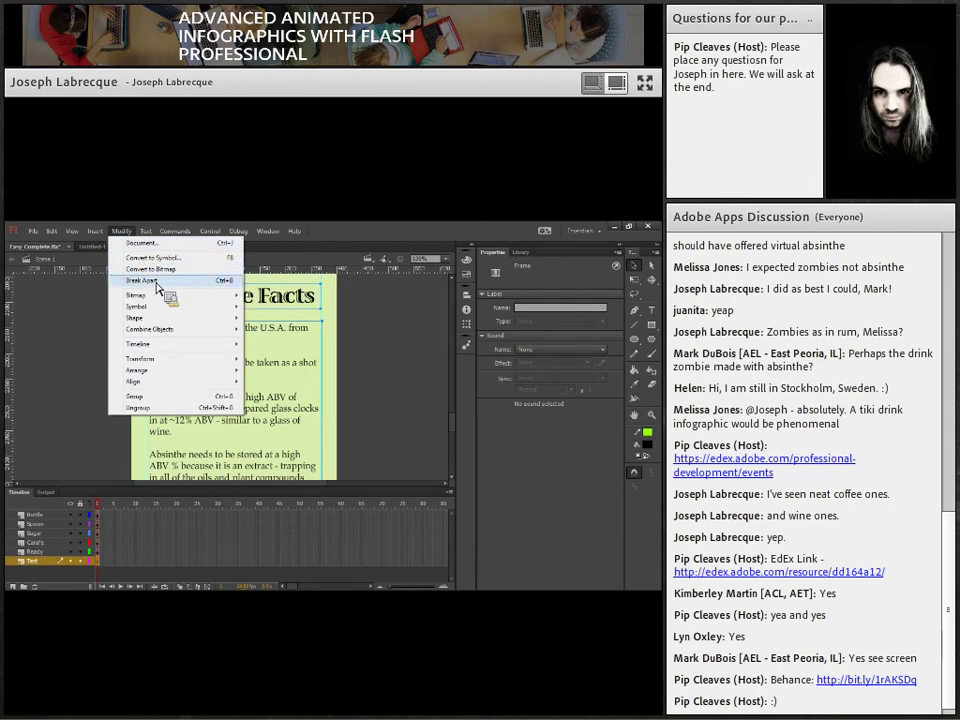
{"action": "left_click", "coordinate": [322, 330]}
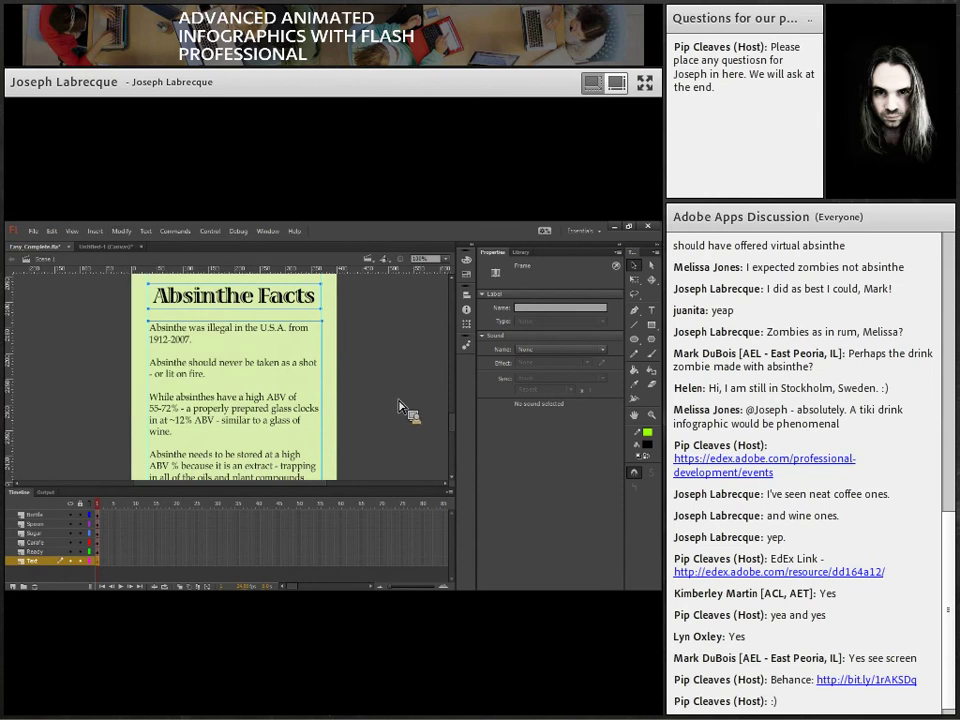
{"action": "key", "text": "ctrl+b"}
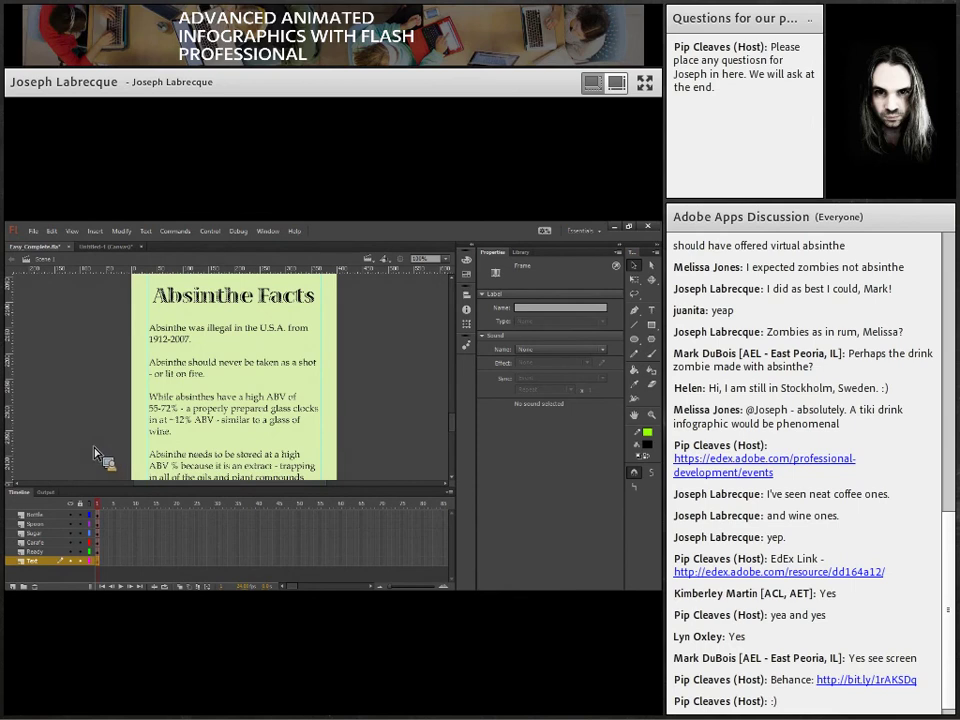
Copy the layers from Bottle through Text in Easy_Complete and paste them into the untitled HTML5 Canvas document
{"action": "left_click_drag", "start_coordinate": [44, 508], "coordinate": [50, 578]}
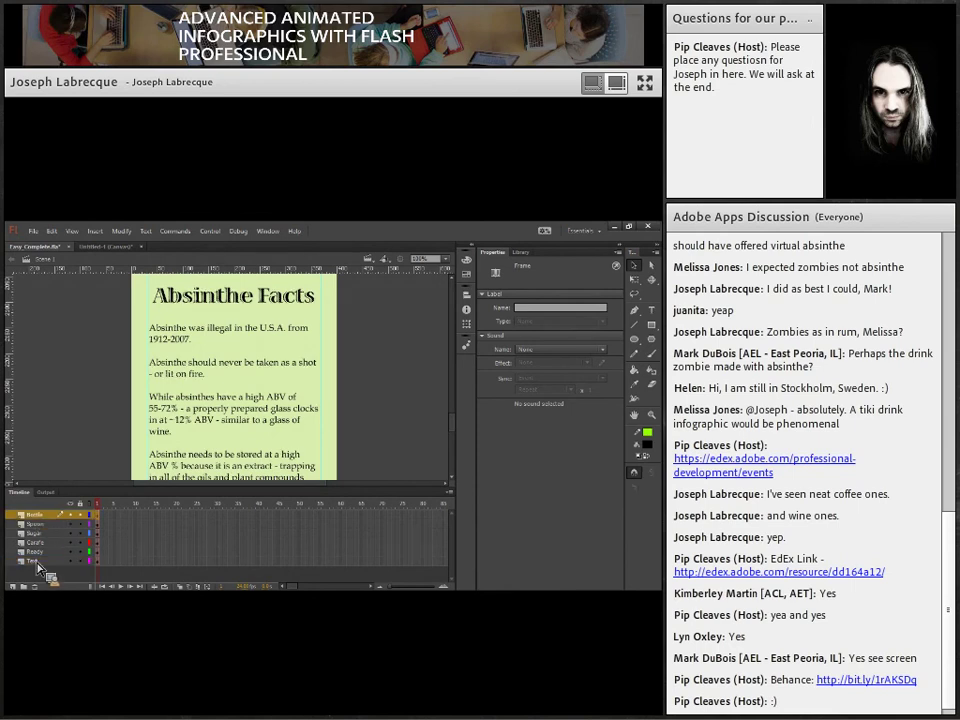
{"action": "left_click", "coordinate": [37, 562], "text": "shift"}
{"action": "right_click", "coordinate": [42, 532]}
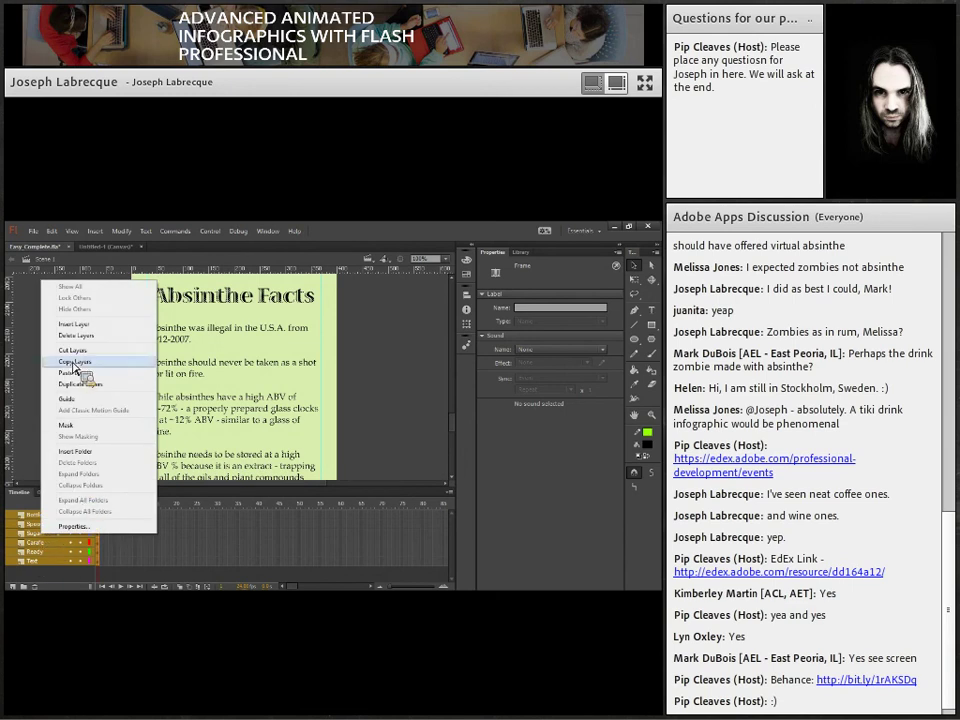
{"action": "left_click", "coordinate": [75, 362]}
{"action": "left_click", "coordinate": [104, 247]}
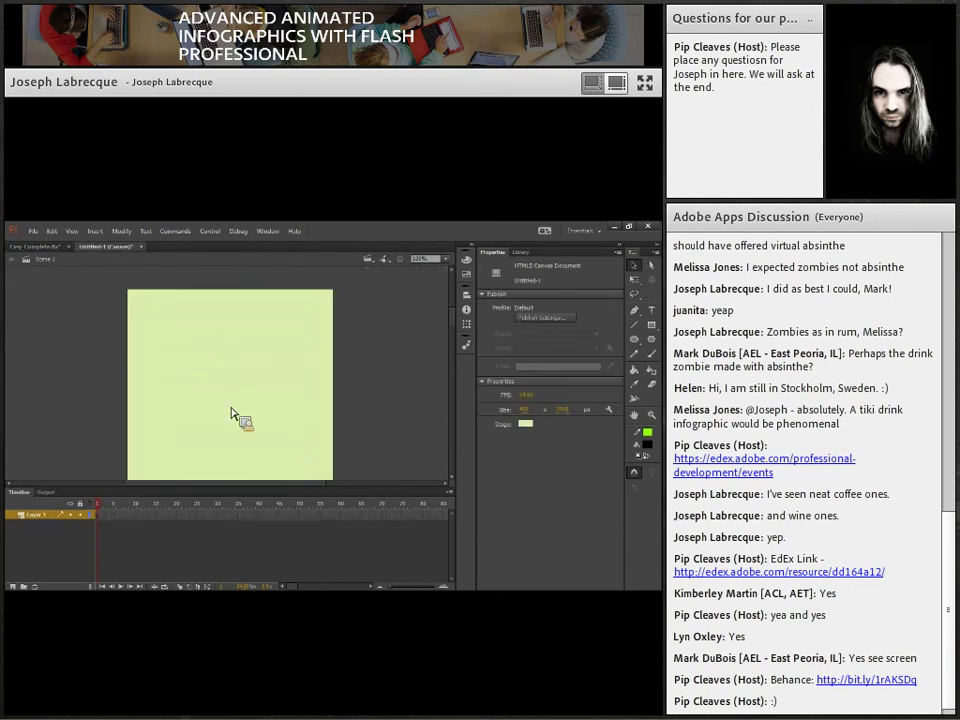
{"action": "right_click", "coordinate": [40, 514]}
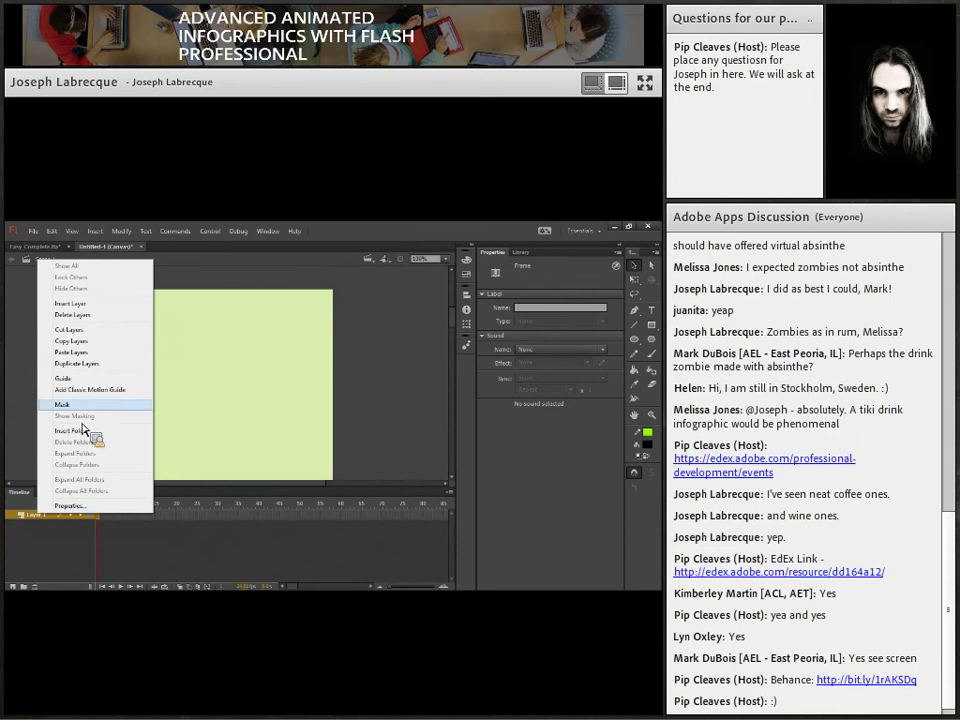
{"action": "left_click", "coordinate": [80, 353]}
Review the new Blend Modes warnings in the output, clear the stage selection and return to the pasted layers in the timeline
{"action": "scroll", "coordinate": [455, 522], "scroll_direction": "up", "scroll_amount": 3}
{"action": "scroll", "coordinate": [455, 522], "scroll_direction": "down", "scroll_amount": 3}
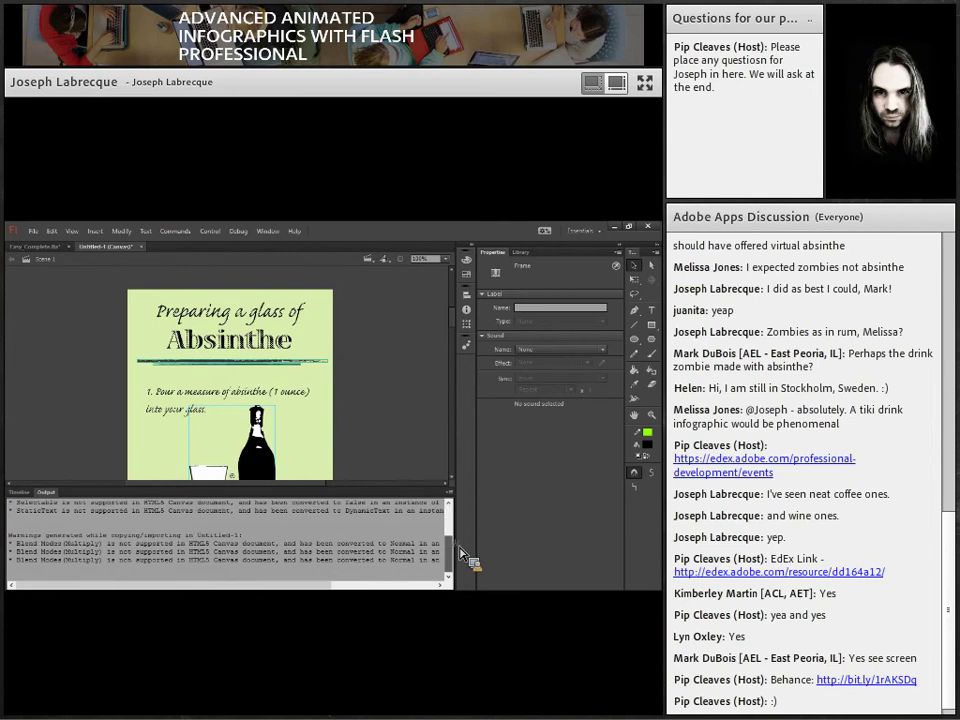
{"action": "left_click_drag", "start_coordinate": [26, 545], "coordinate": [130, 566]}
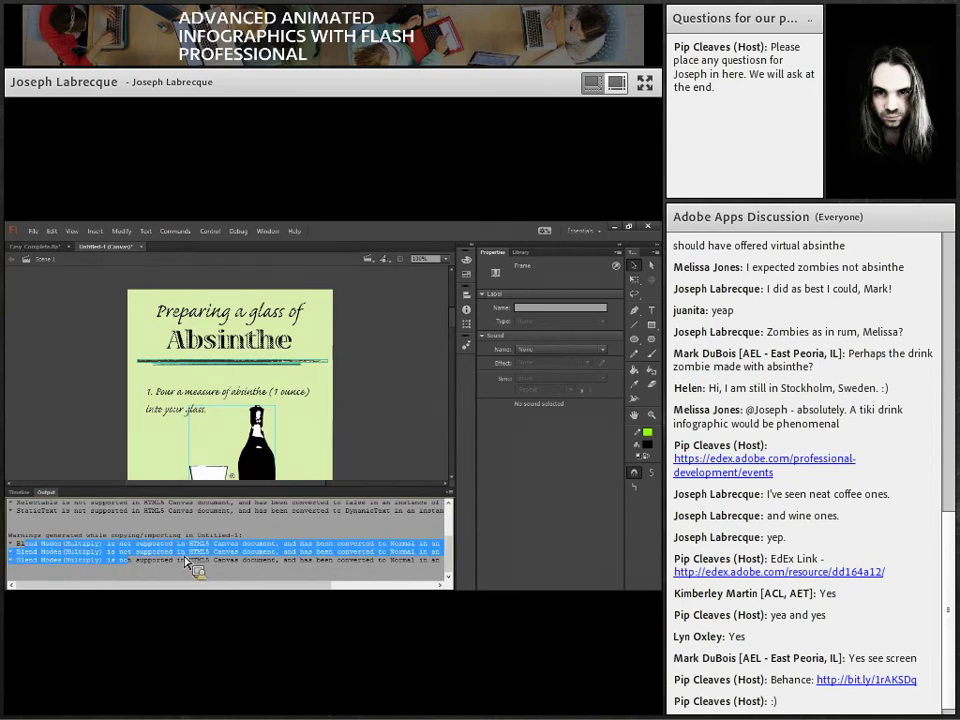
{"action": "left_click", "coordinate": [413, 375]}
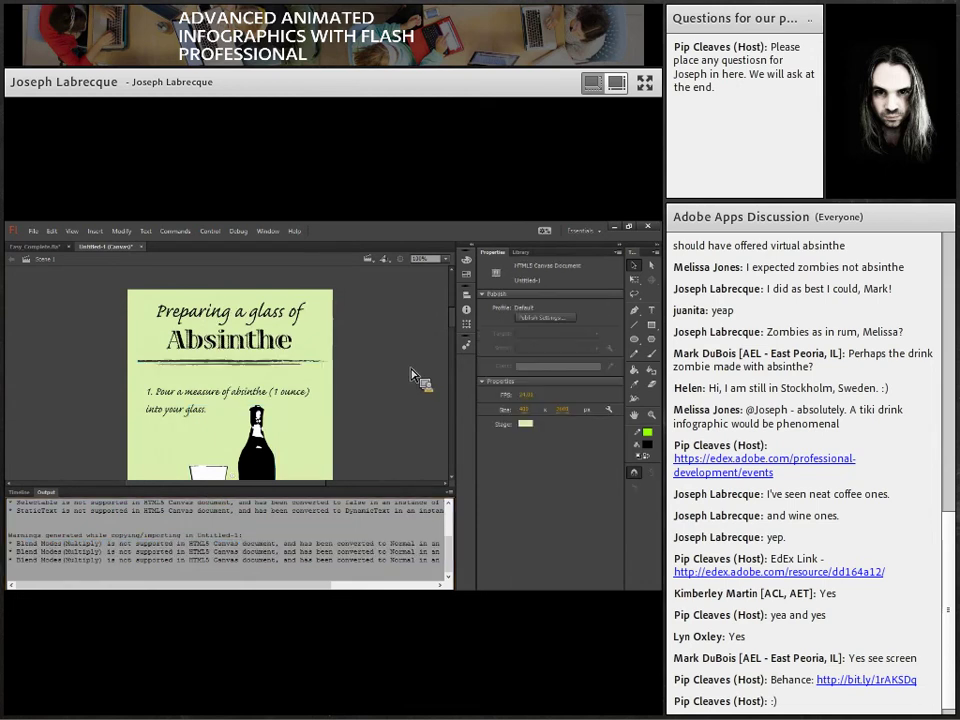
{"action": "left_click", "coordinate": [24, 494]}
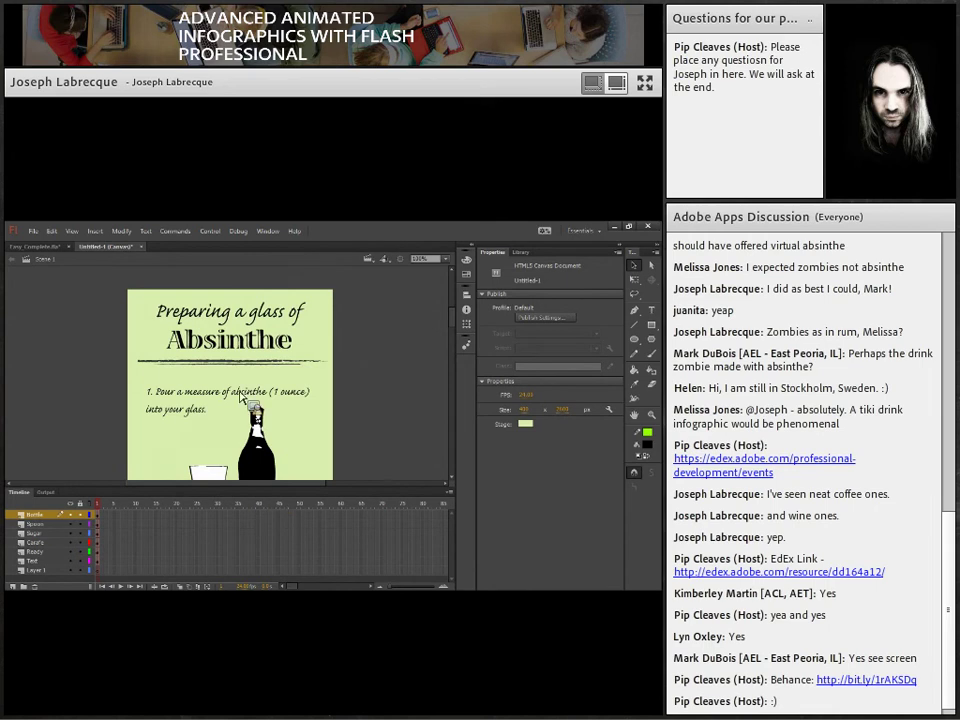
Close the untitled Canvas document and Easy_Complete without saving, and open the recent file Advanced_Canvas.fla
{"action": "left_click", "coordinate": [145, 250]}
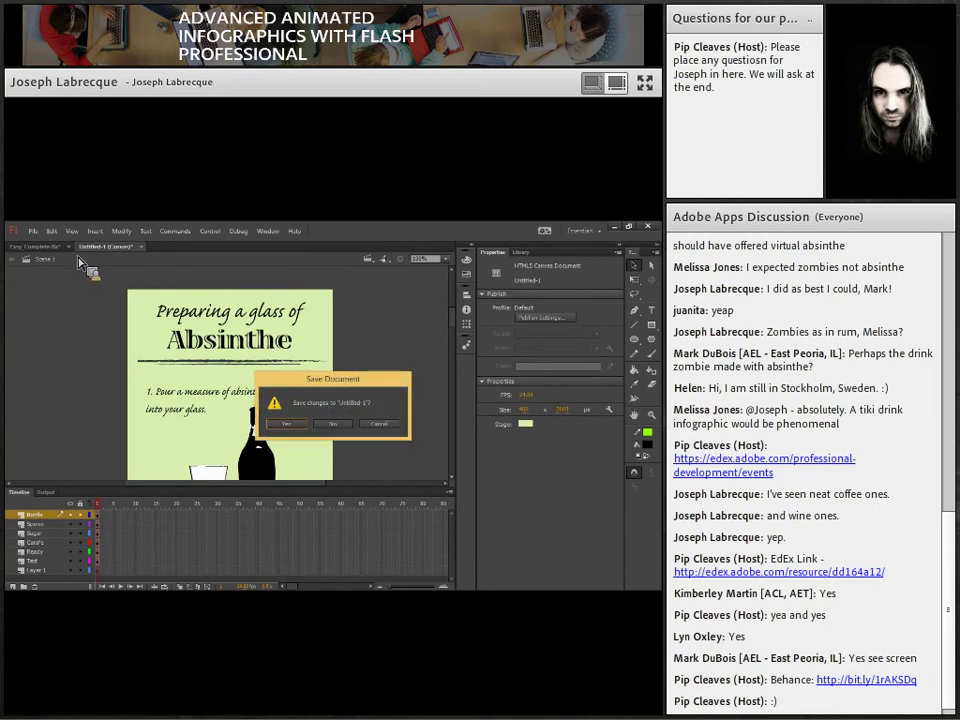
{"action": "left_click", "coordinate": [354, 422]}
{"action": "left_click", "coordinate": [70, 247]}
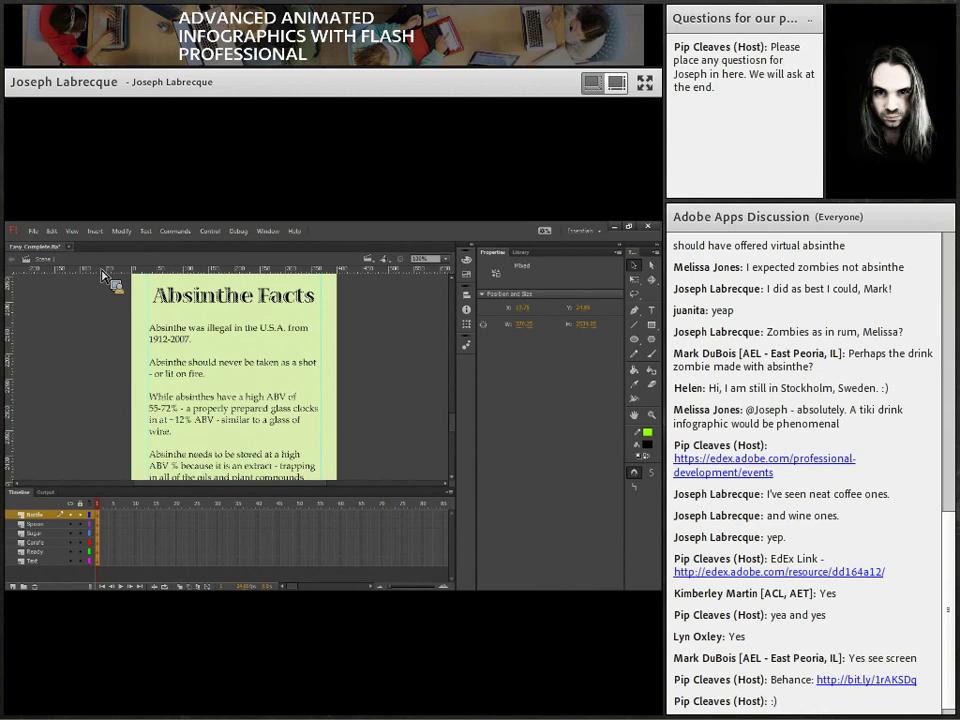
{"action": "left_click", "coordinate": [354, 422]}
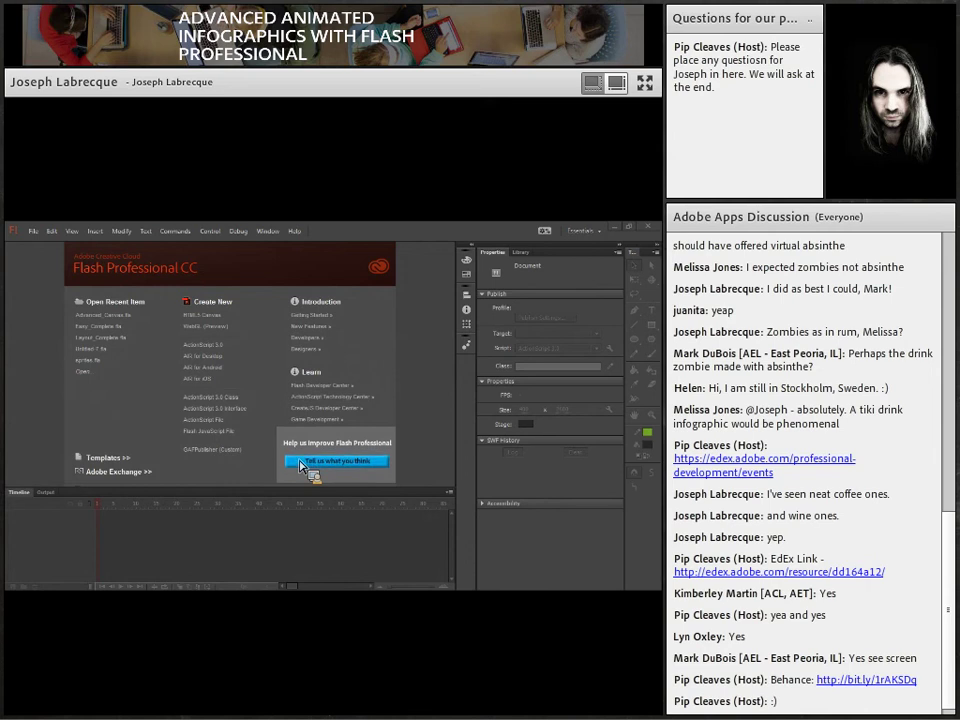
{"action": "left_click_drag", "start_coordinate": [300, 466], "coordinate": [47, 435]}
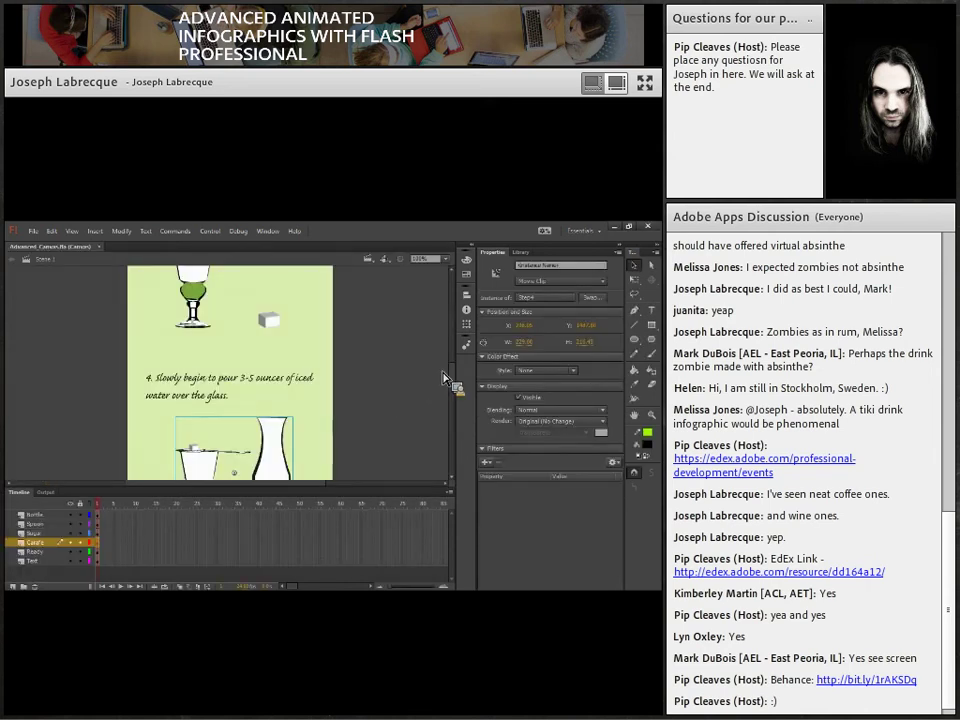
Inspect the title text at the start of the Advanced_Canvas infographic by selecting it, and clear the selection
{"action": "scroll", "coordinate": [452, 360], "scroll_direction": "up", "scroll_amount": 10}
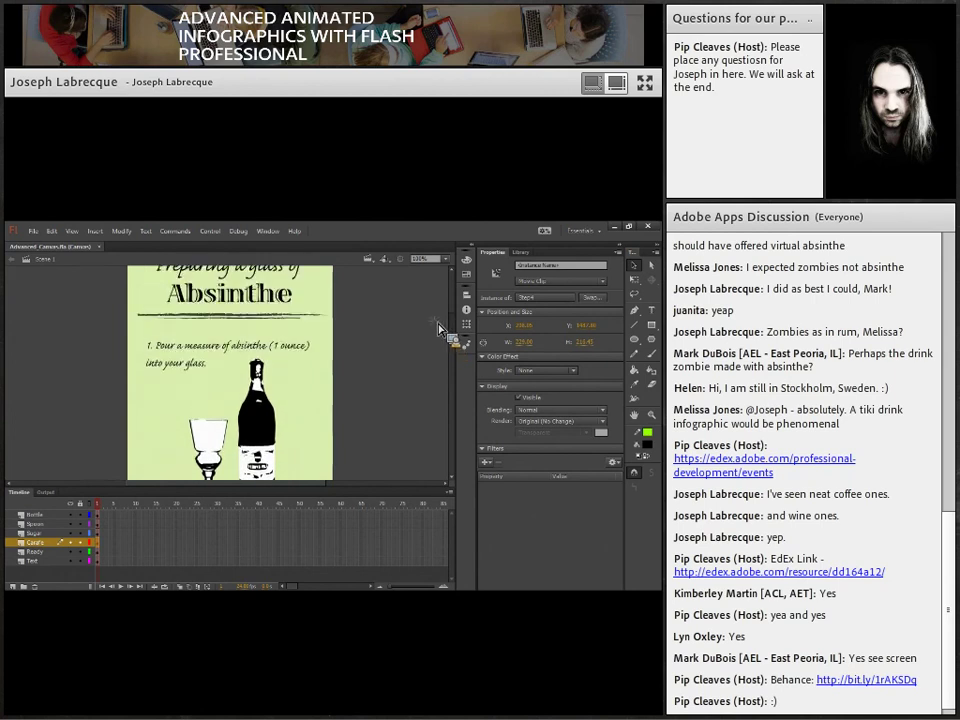
{"action": "left_click", "coordinate": [214, 287]}
{"action": "scroll", "coordinate": [388, 300], "scroll_direction": "up", "scroll_amount": 2}
{"action": "left_click", "coordinate": [193, 330]}
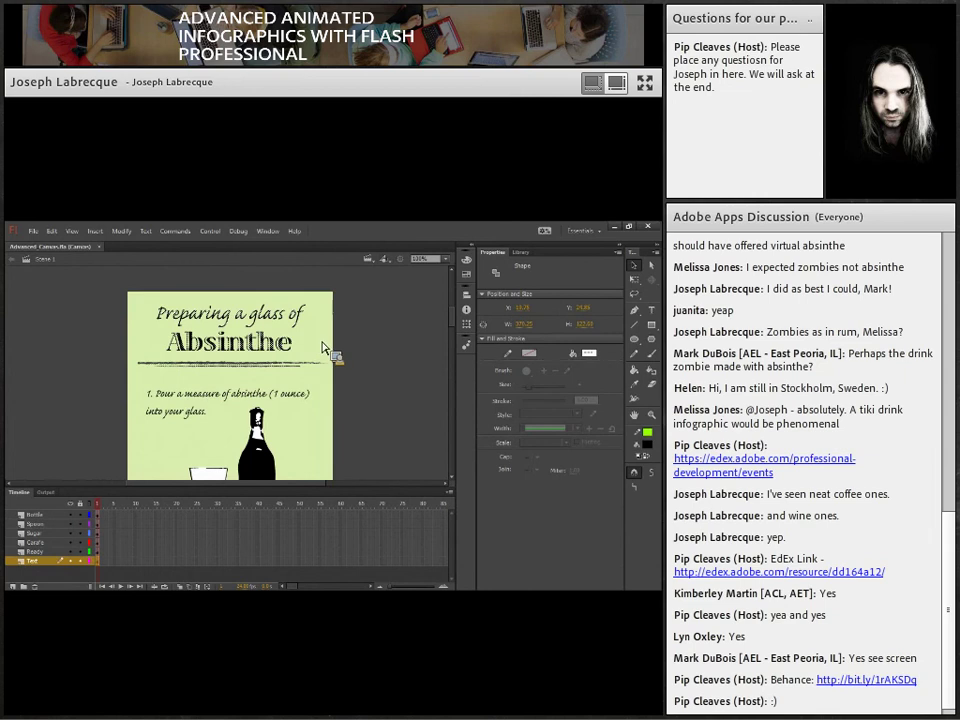
{"action": "left_click", "coordinate": [383, 367]}
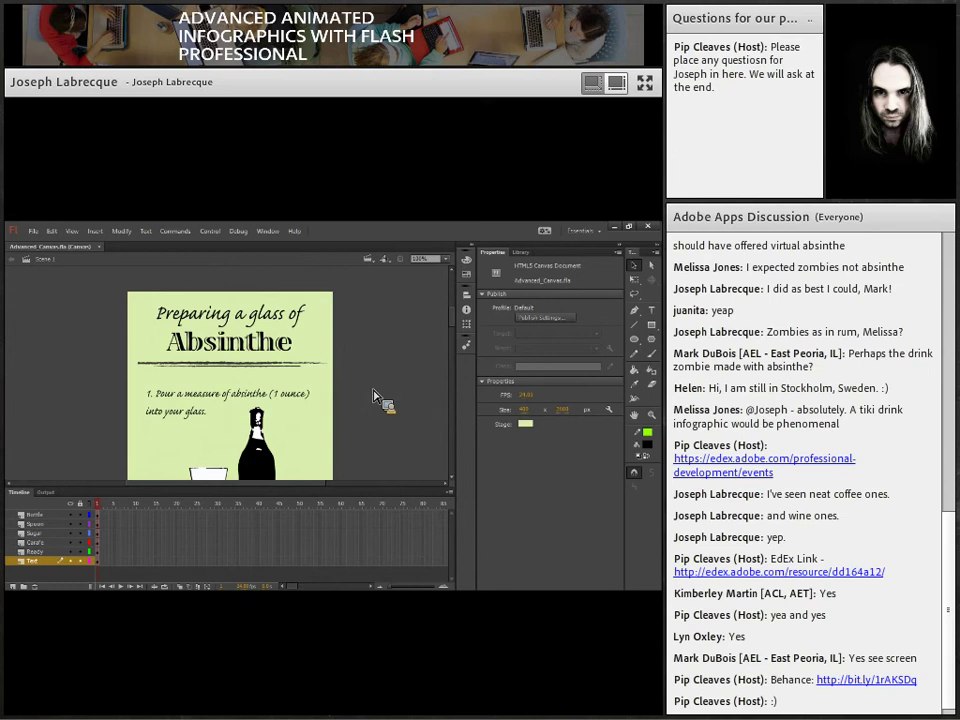
Test the Advanced_Canvas infographic in the browser
{"action": "left_click", "coordinate": [215, 232]}
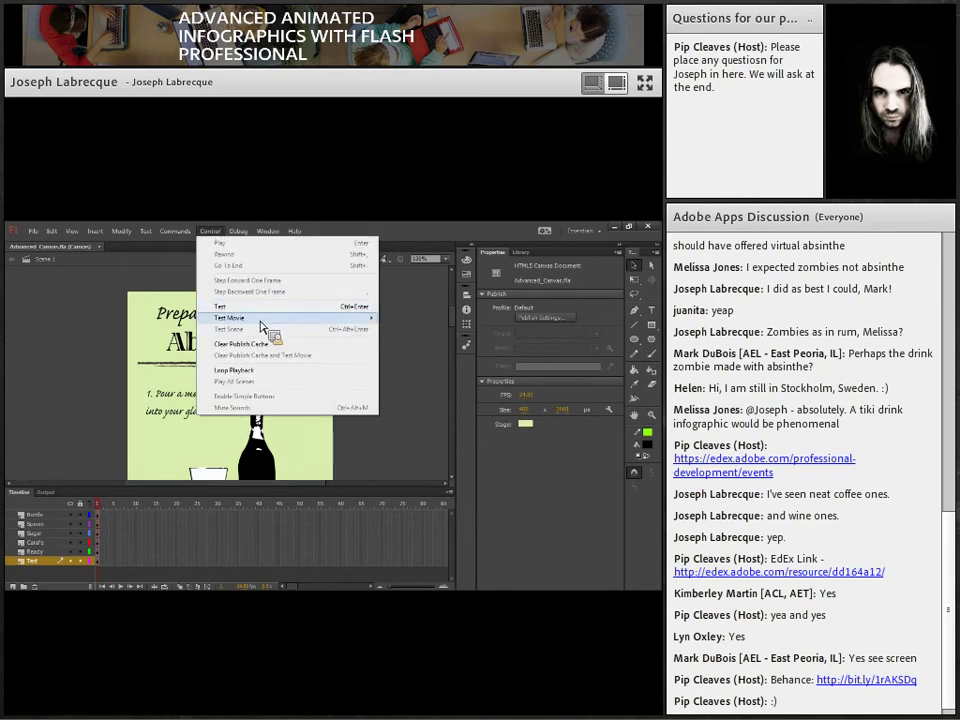
{"action": "mouse_move", "coordinate": [256, 320]}
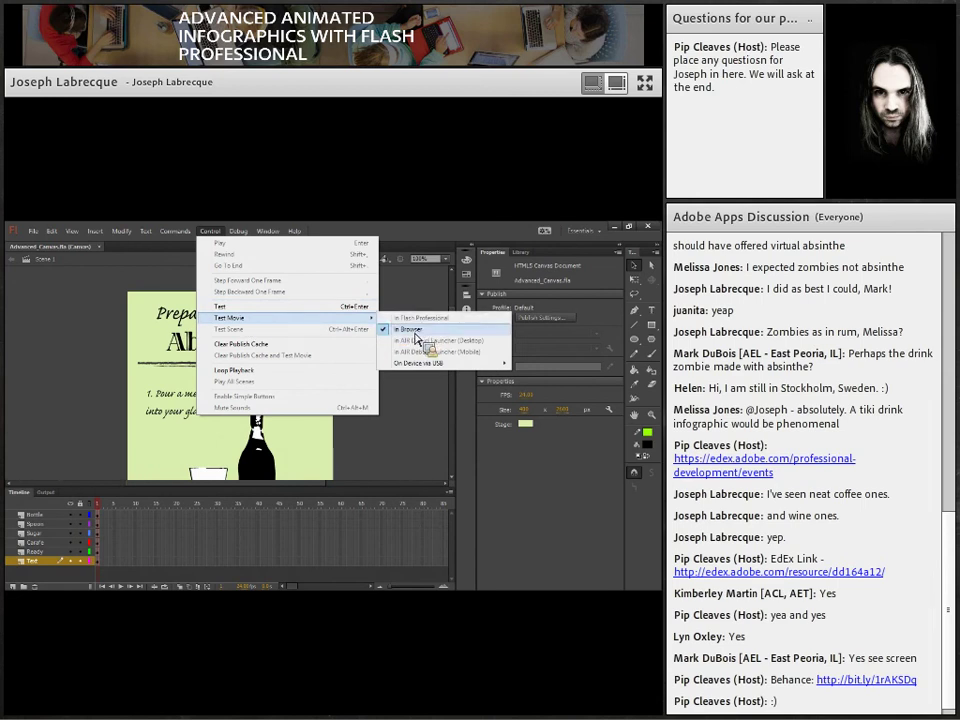
{"action": "left_click", "coordinate": [274, 307]}
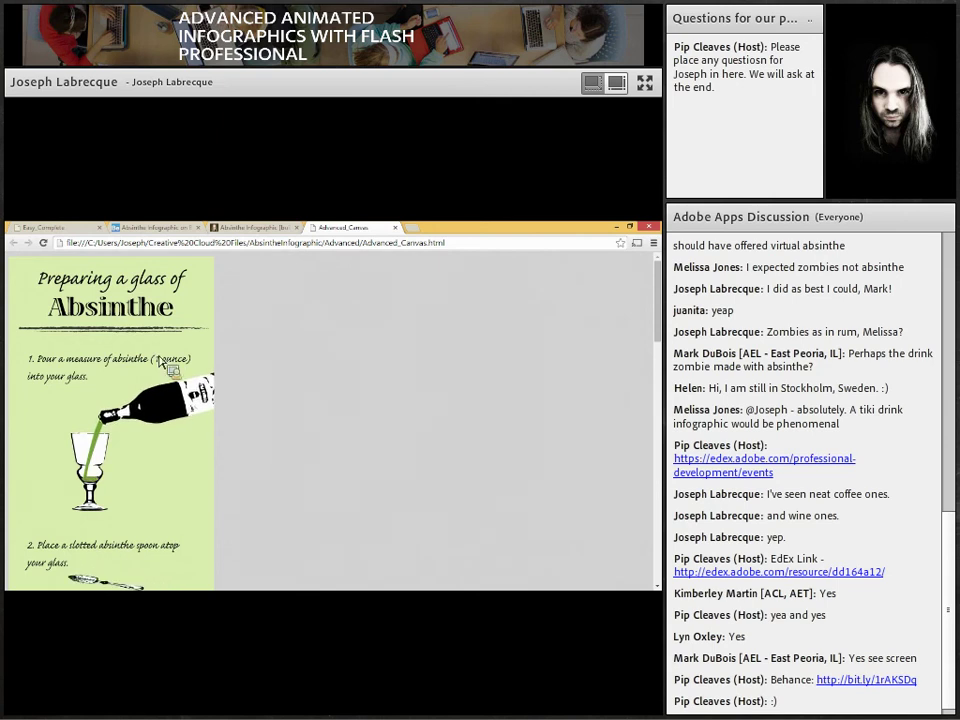
Close the browser test page and the absinthe blog article, and return to the timeline in Flash Professional
{"action": "left_click", "coordinate": [395, 228]}
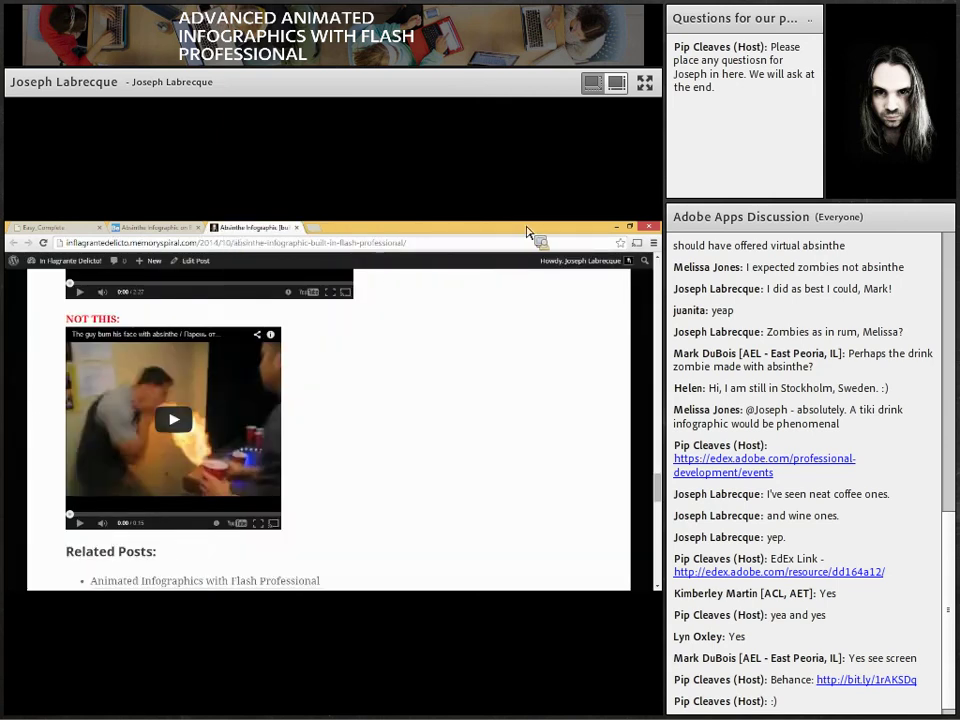
{"action": "left_click", "coordinate": [295, 228]}
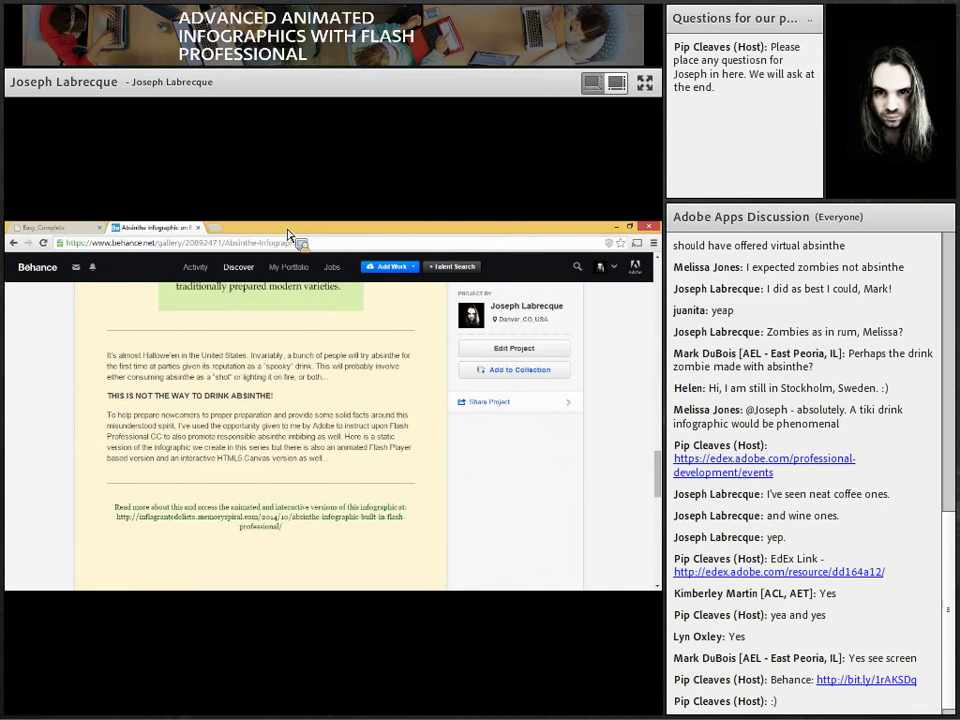
{"action": "key", "text": "alt+Tab"}
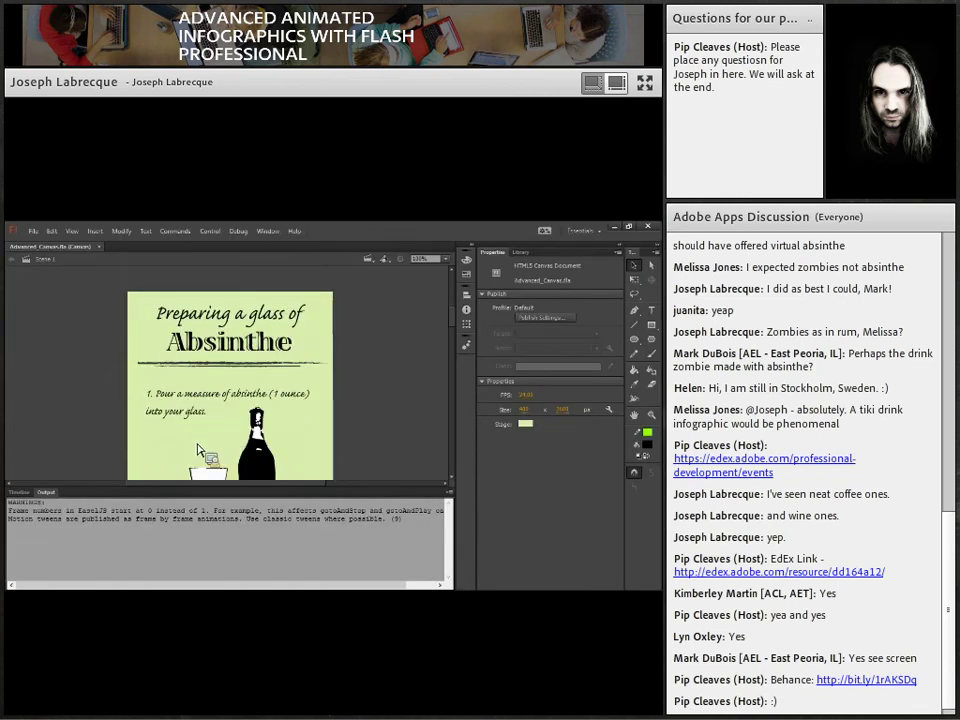
{"action": "left_click", "coordinate": [19, 492]}
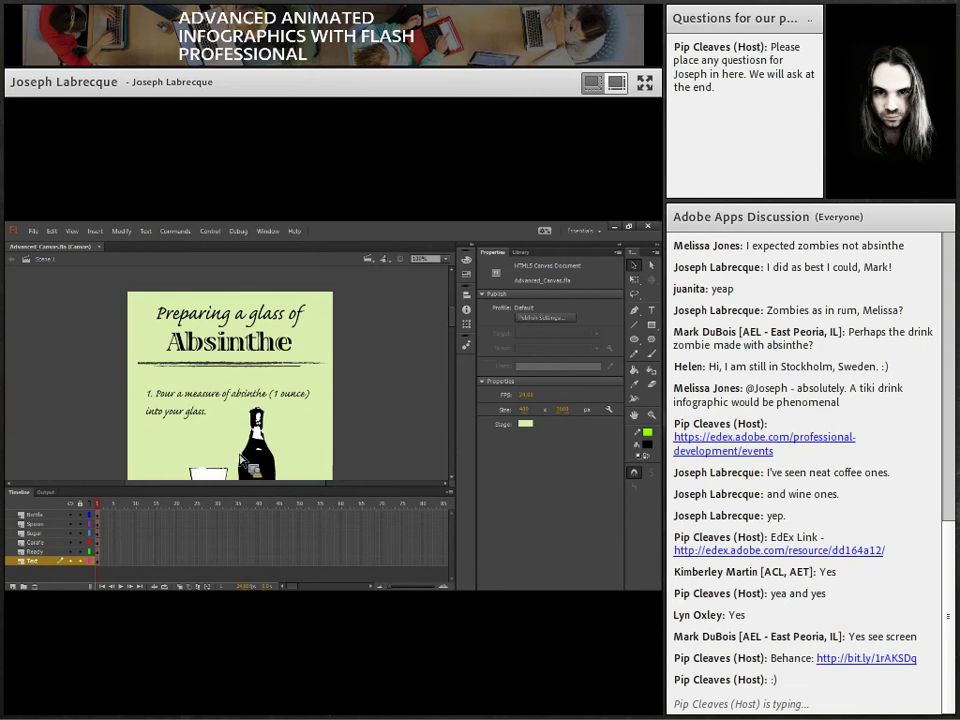
Select the text shapes on the Text layer and convert them to a bitmap
{"action": "left_click", "coordinate": [104, 568]}
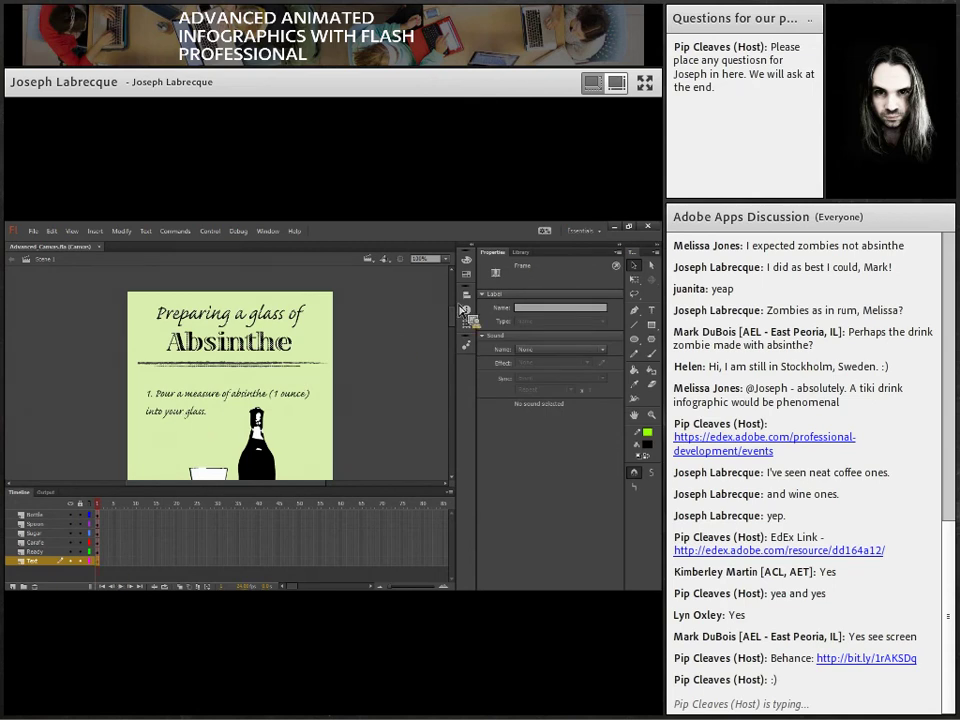
{"action": "scroll", "coordinate": [460, 326], "scroll_direction": "down", "scroll_amount": 5}
{"action": "scroll", "coordinate": [452, 390], "scroll_direction": "down", "scroll_amount": 1}
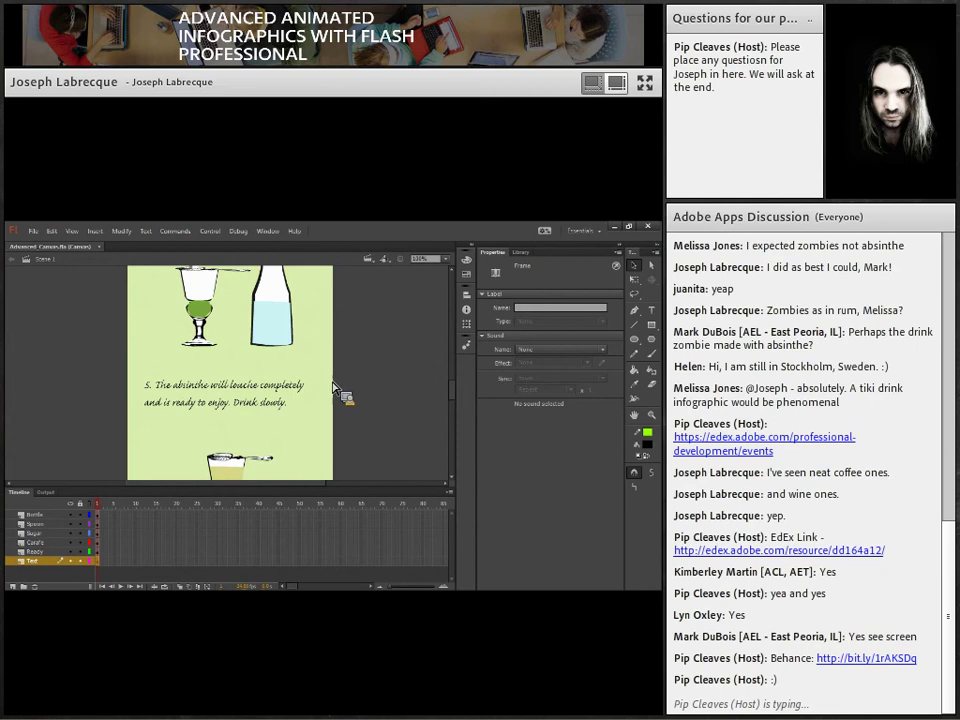
{"action": "scroll", "coordinate": [456, 370], "scroll_direction": "up", "scroll_amount": 5}
{"action": "scroll", "coordinate": [456, 370], "scroll_direction": "up", "scroll_amount": 10}
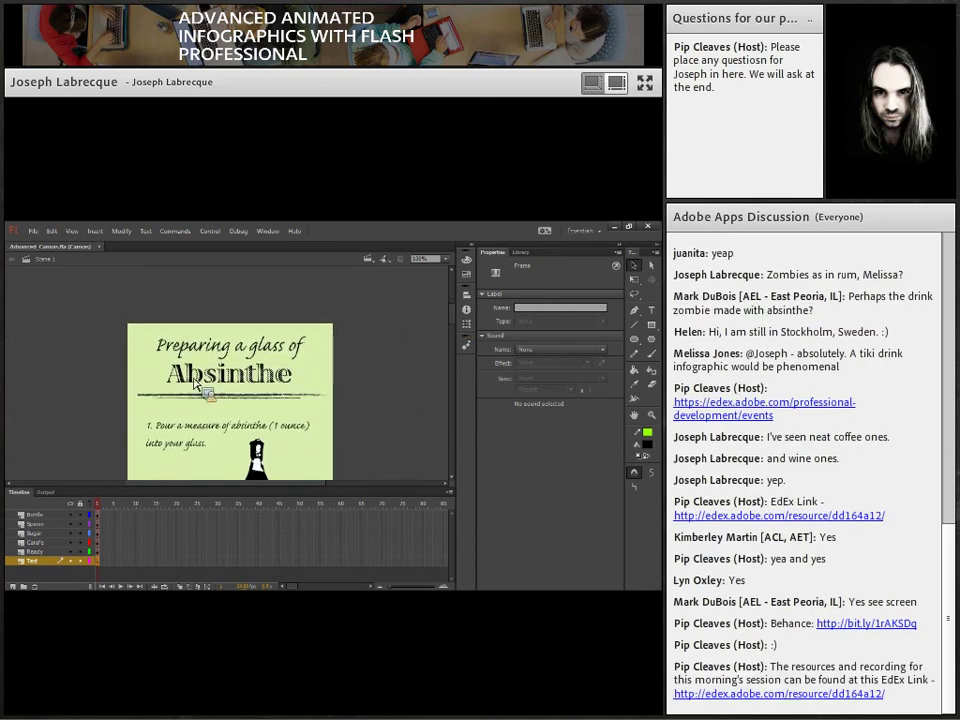
{"action": "right_click", "coordinate": [197, 385]}
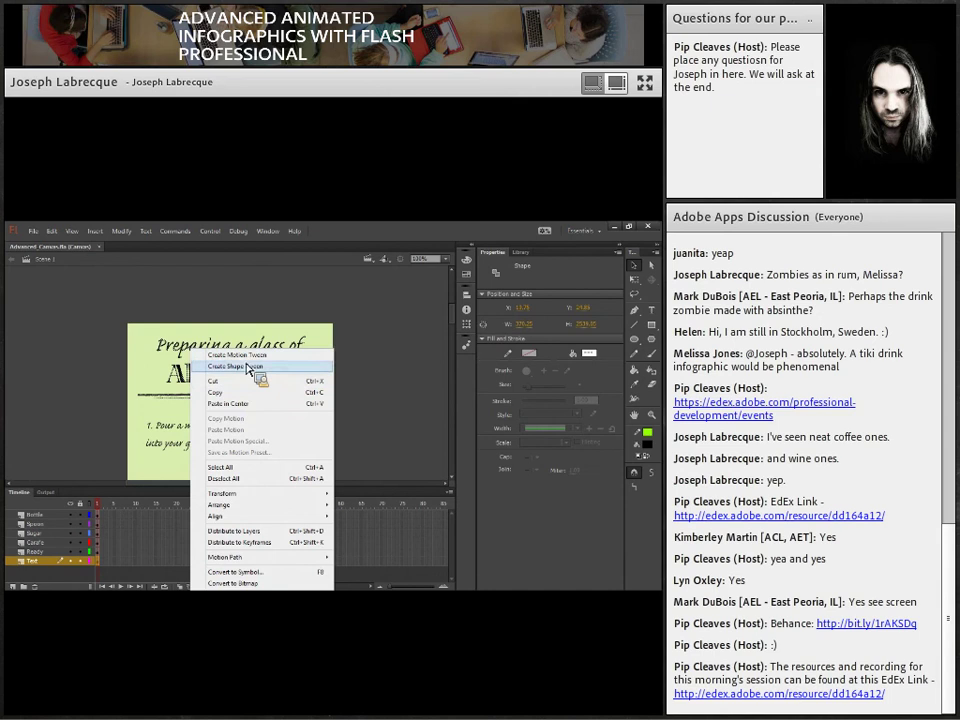
{"action": "left_click", "coordinate": [270, 584]}
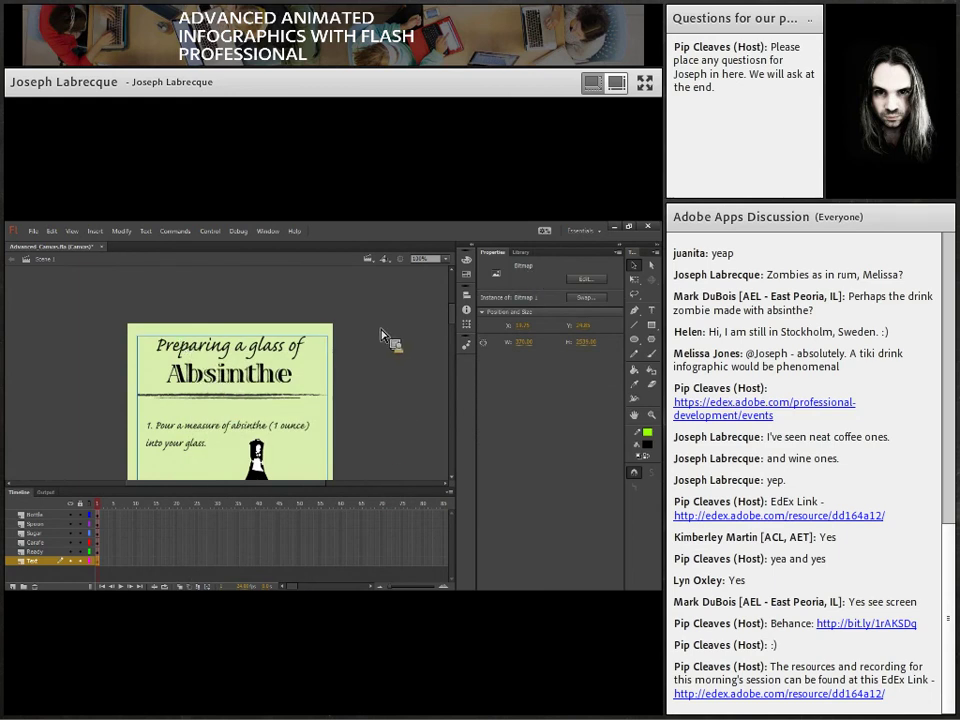
Look over the bitmap text, test the movie in the browser, close the test page and return to Flash Professional
{"action": "scroll", "coordinate": [455, 340], "scroll_direction": "down", "scroll_amount": 5}
{"action": "scroll", "coordinate": [450, 360], "scroll_direction": "up", "scroll_amount": 1}
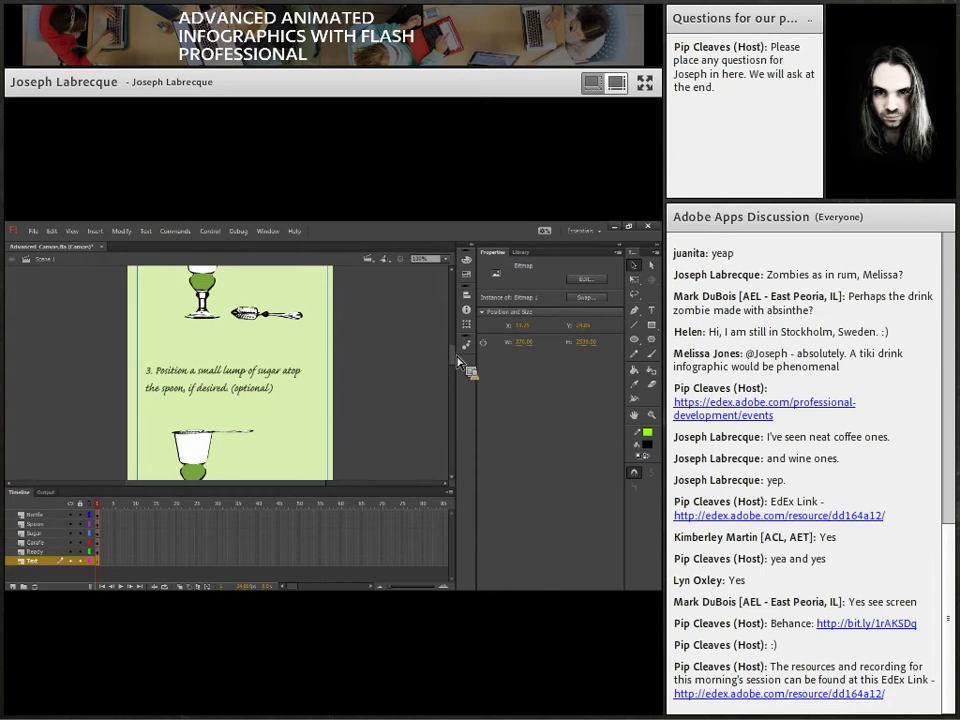
{"action": "scroll", "coordinate": [455, 325], "scroll_direction": "up", "scroll_amount": 5}
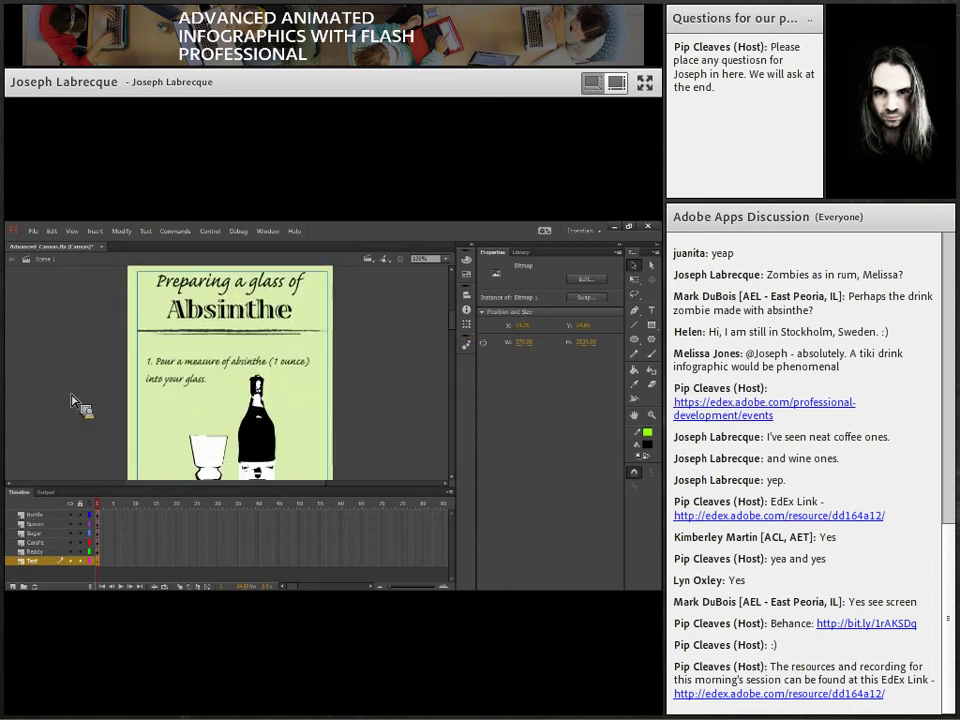
{"action": "left_click", "coordinate": [225, 233]}
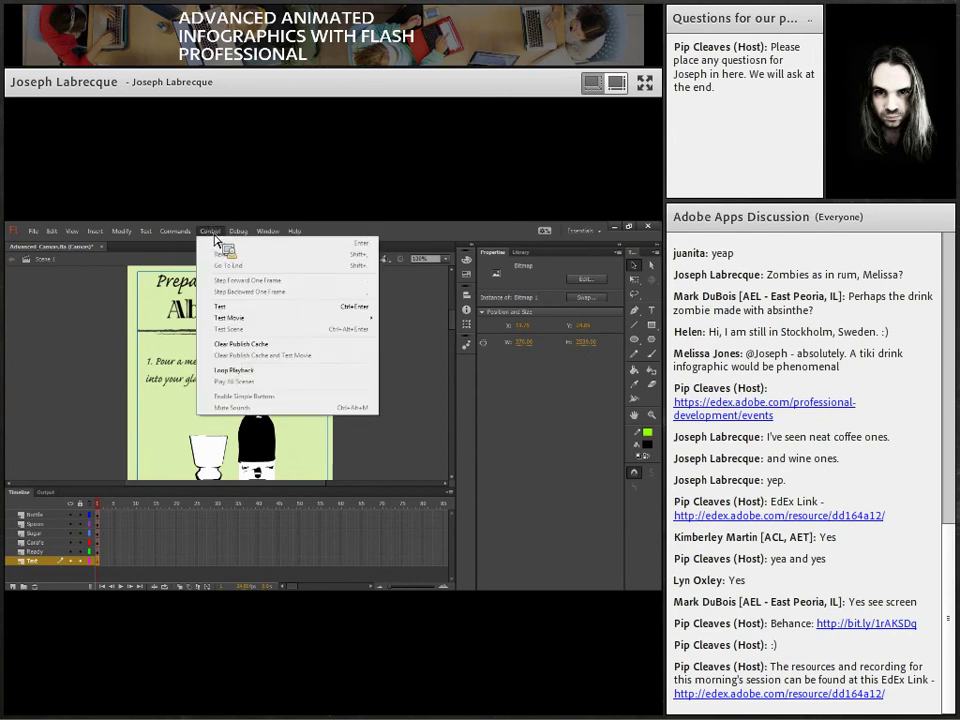
{"action": "left_click", "coordinate": [268, 312]}
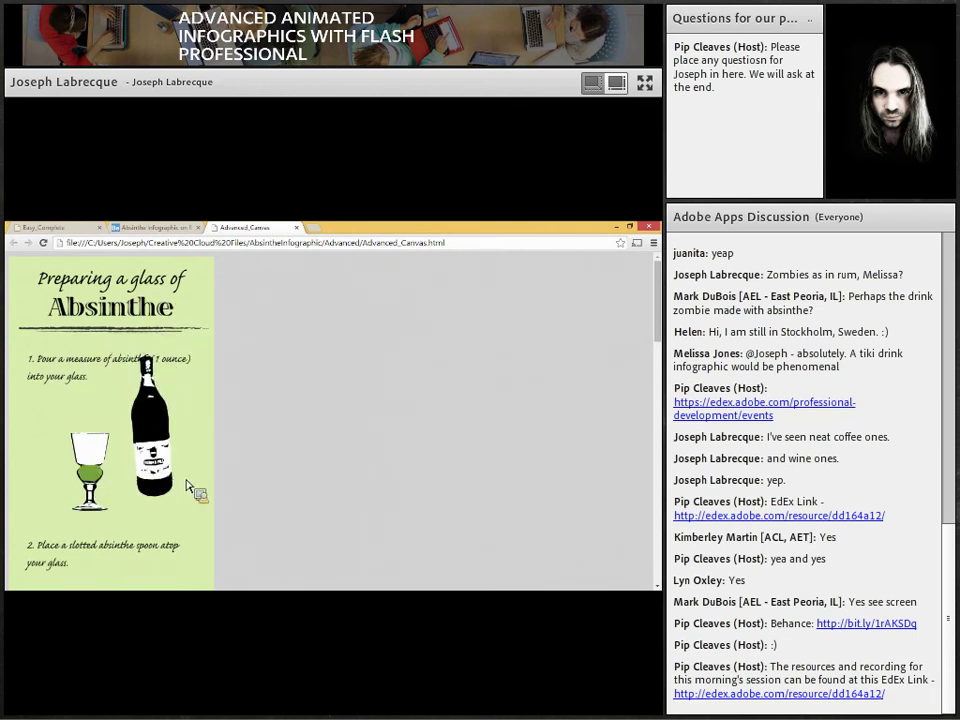
{"action": "left_click", "coordinate": [297, 228]}
{"action": "key", "text": "alt+Tab"}
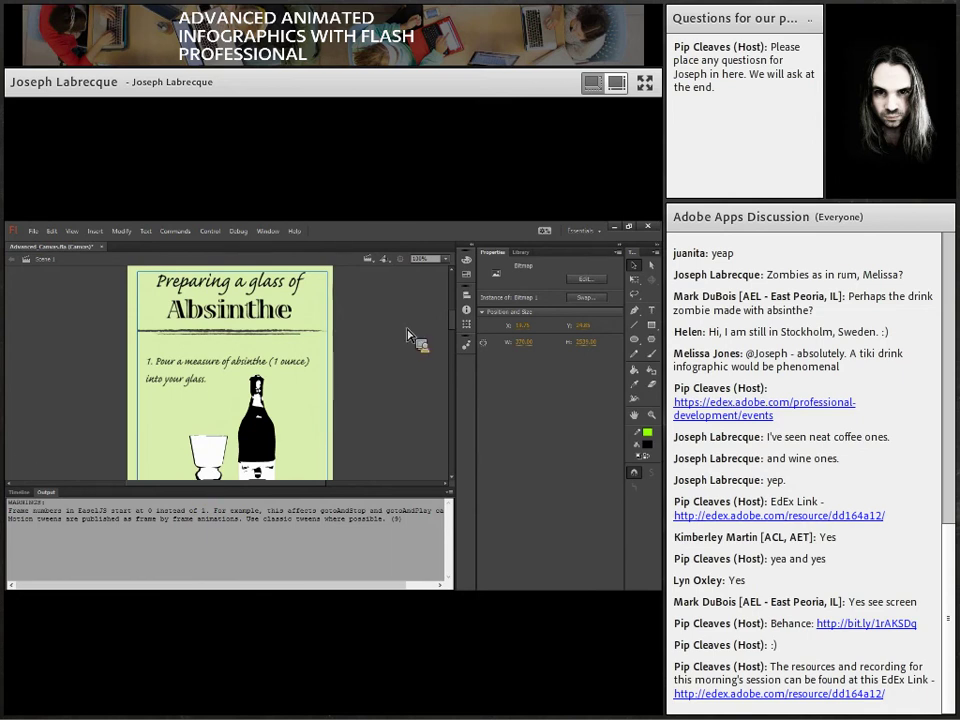
Return to the timeline, shrink its panel slightly, clear the stage selection and set the stage height to 540 px
{"action": "scroll", "coordinate": [455, 325], "scroll_direction": "up", "scroll_amount": 2}
{"action": "scroll", "coordinate": [455, 325], "scroll_direction": "down", "scroll_amount": 4}
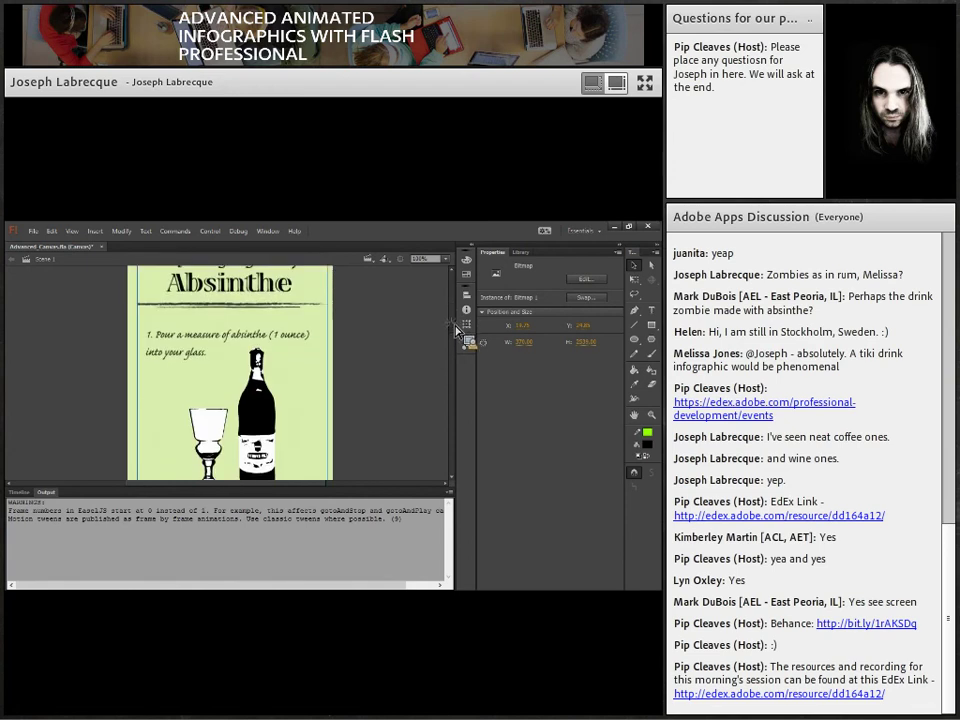
{"action": "scroll", "coordinate": [452, 325], "scroll_direction": "up", "scroll_amount": 2}
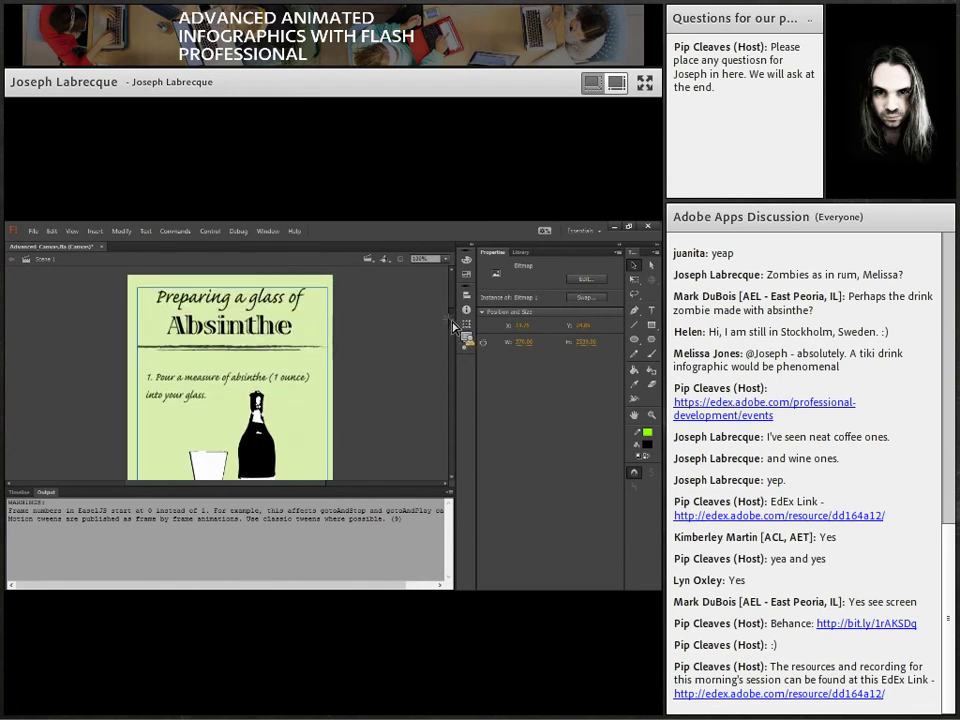
{"action": "scroll", "coordinate": [455, 330], "scroll_direction": "down", "scroll_amount": 10}
{"action": "scroll", "coordinate": [458, 410], "scroll_direction": "down", "scroll_amount": 3}
{"action": "scroll", "coordinate": [456, 418], "scroll_direction": "up", "scroll_amount": 10}
{"action": "scroll", "coordinate": [446, 368], "scroll_direction": "up", "scroll_amount": 5}
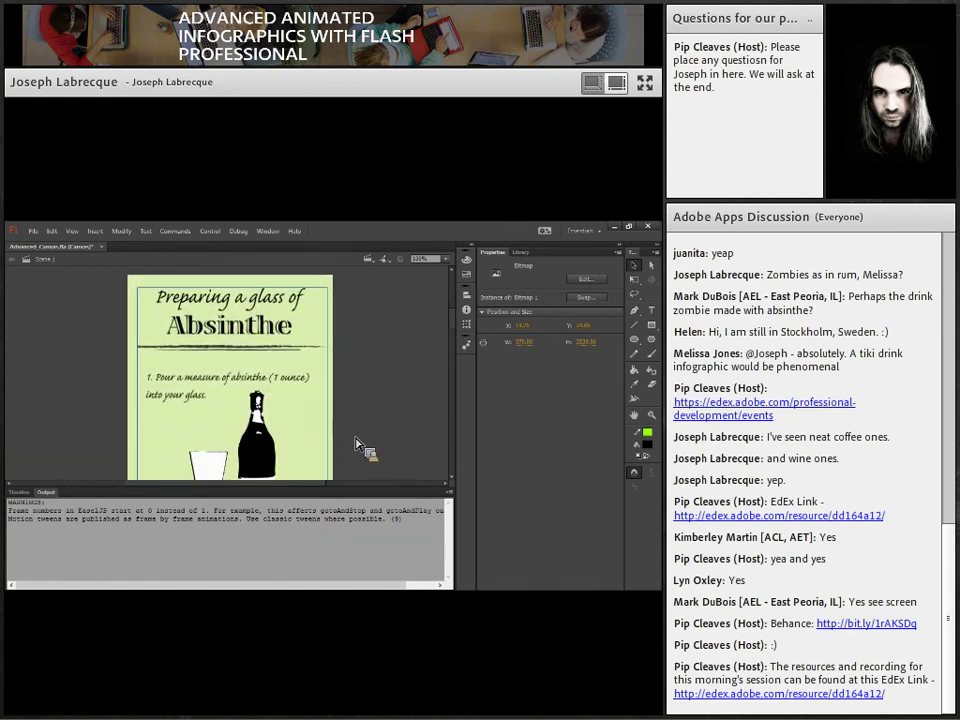
{"action": "left_click", "coordinate": [20, 492]}
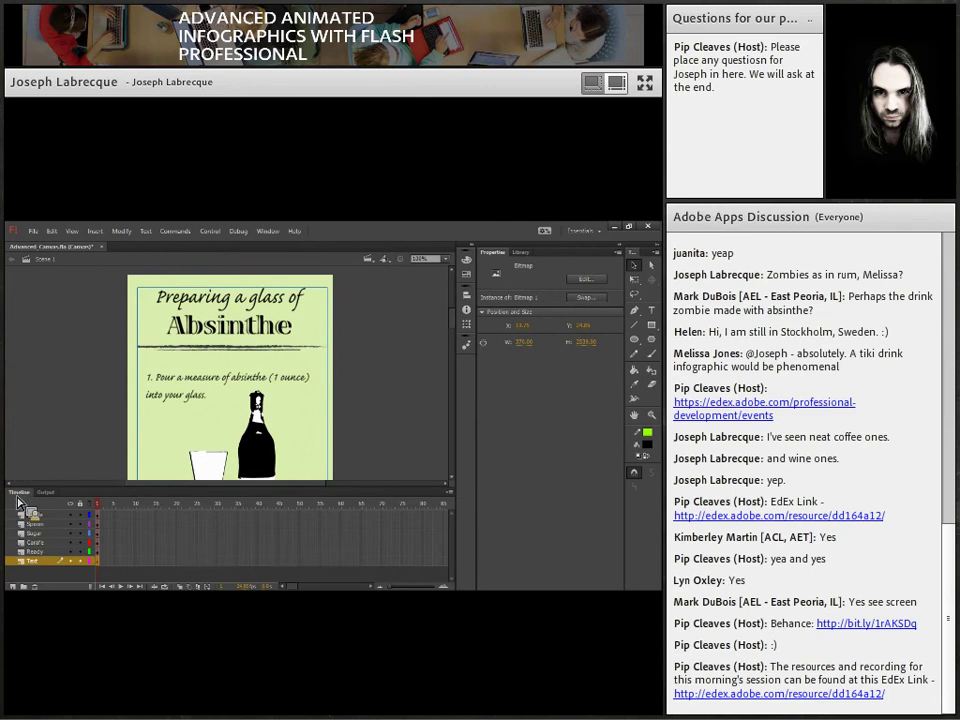
{"action": "left_click_drag", "start_coordinate": [155, 500], "coordinate": [149, 514]}
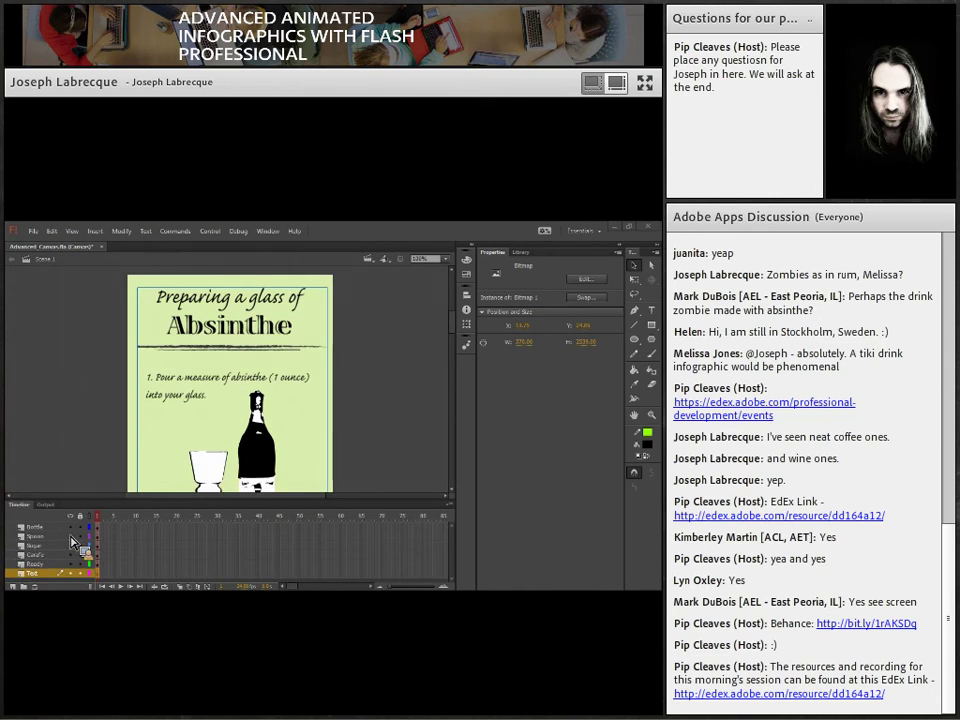
{"action": "left_click", "coordinate": [401, 395]}
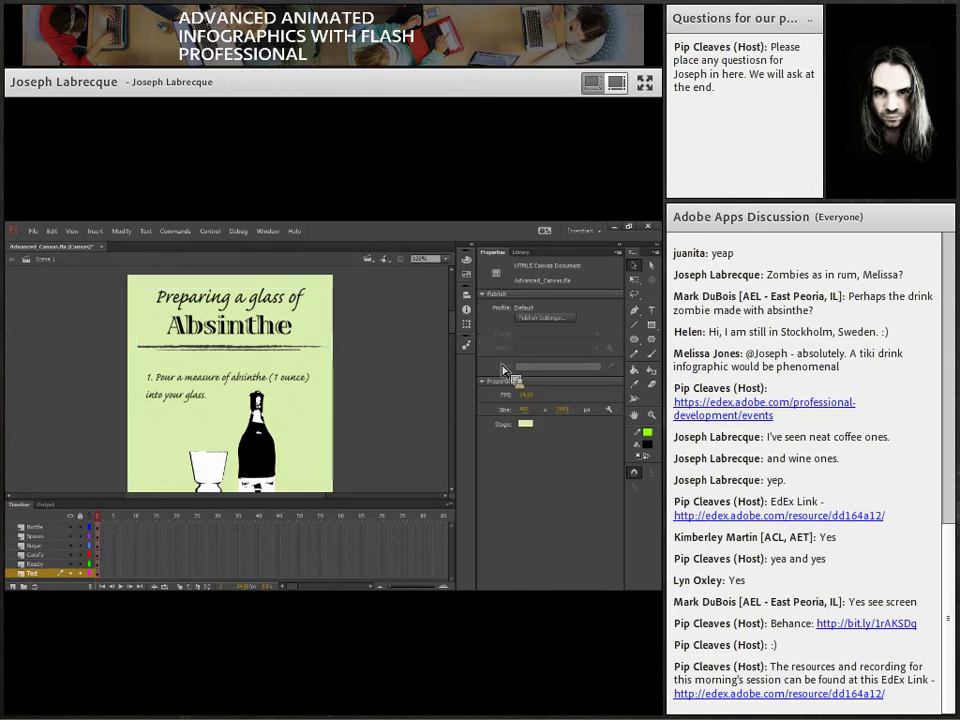
{"action": "left_click", "coordinate": [565, 409]}
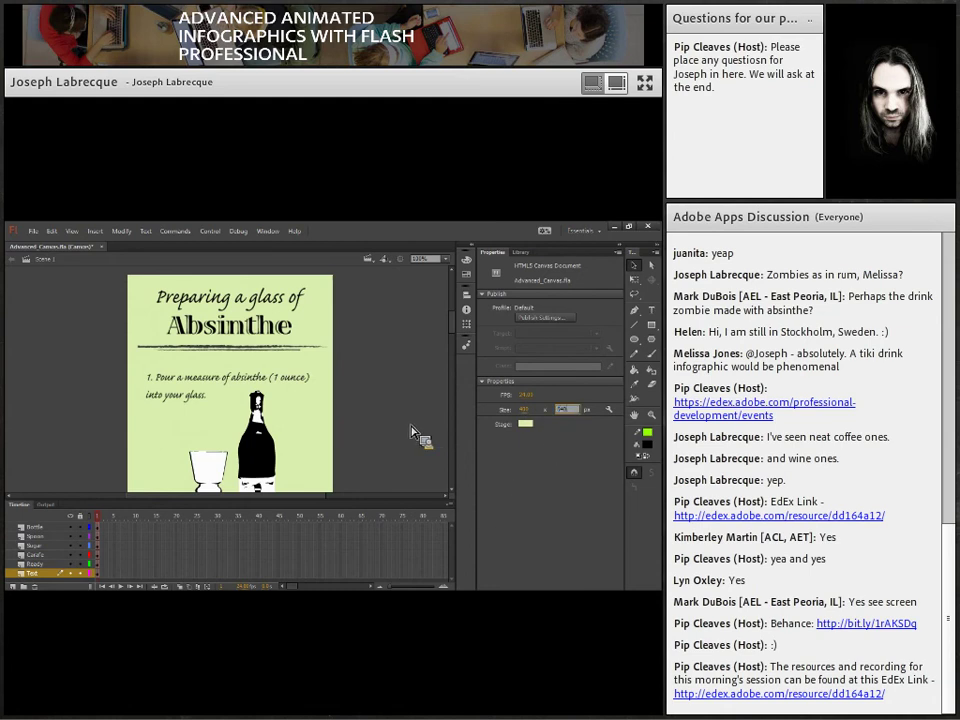
{"action": "left_click", "coordinate": [420, 347]}
Examine how the shortened stage frames the title and the first preparation step
{"action": "scroll", "coordinate": [455, 345], "scroll_direction": "down", "scroll_amount": 2}
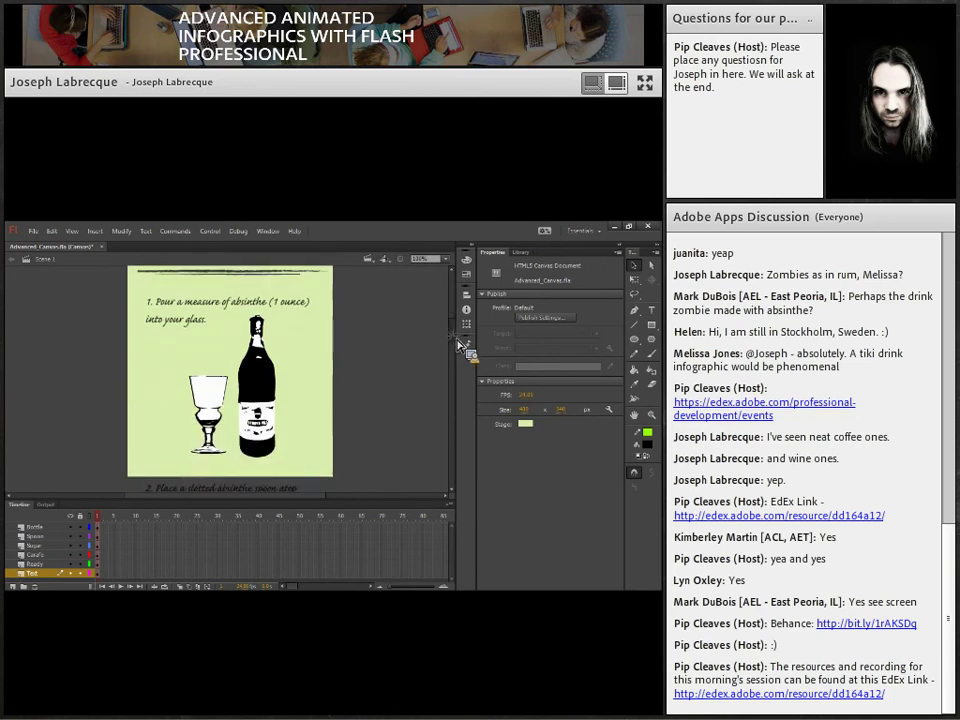
{"action": "scroll", "coordinate": [458, 345], "scroll_direction": "up", "scroll_amount": 3}
{"action": "scroll", "coordinate": [460, 335], "scroll_direction": "down", "scroll_amount": 3}
{"action": "scroll", "coordinate": [460, 332], "scroll_direction": "up", "scroll_amount": 1}
{"action": "scroll", "coordinate": [457, 332], "scroll_direction": "up", "scroll_amount": 2}
{"action": "scroll", "coordinate": [456, 333], "scroll_direction": "down", "scroll_amount": 4}
{"action": "scroll", "coordinate": [453, 333], "scroll_direction": "up", "scroll_amount": 3}
{"action": "scroll", "coordinate": [453, 335], "scroll_direction": "down", "scroll_amount": 2}
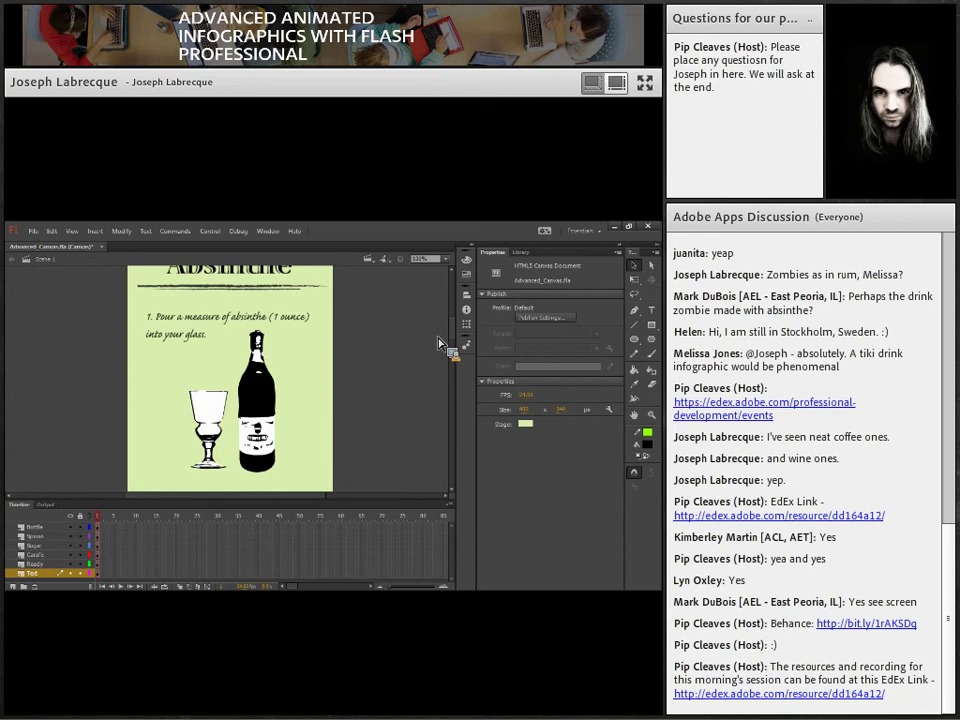
Cut all layers from Bottle through Text out of the main timeline
{"action": "left_click", "coordinate": [62, 528]}
{"action": "left_click_drag", "start_coordinate": [62, 533], "coordinate": [54, 585]}
{"action": "left_click", "coordinate": [40, 574], "text": "shift"}
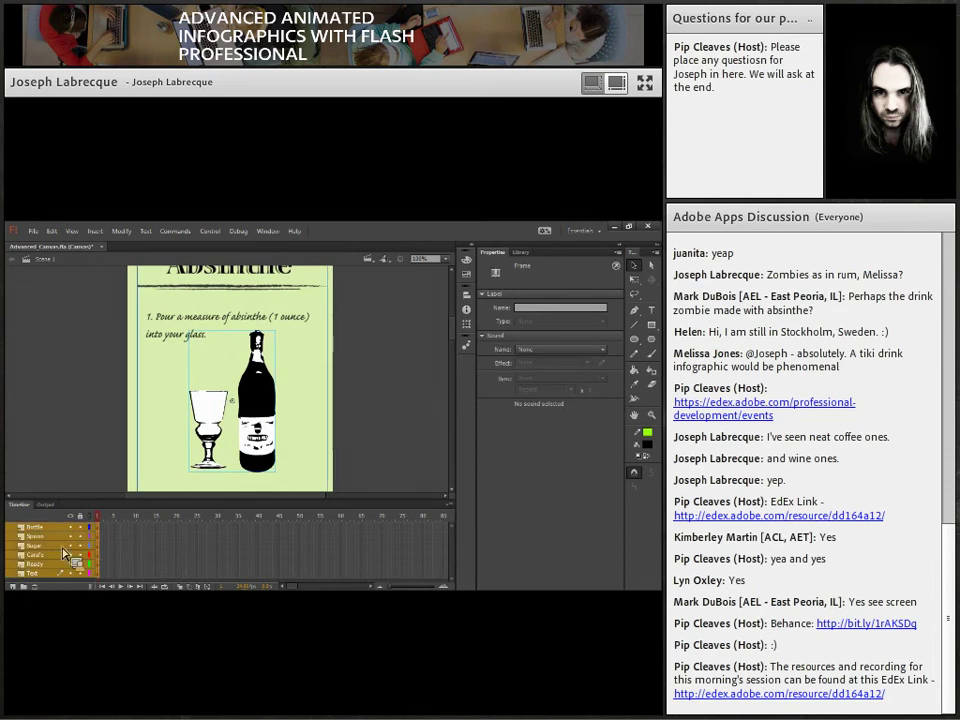
{"action": "right_click", "coordinate": [55, 541]}
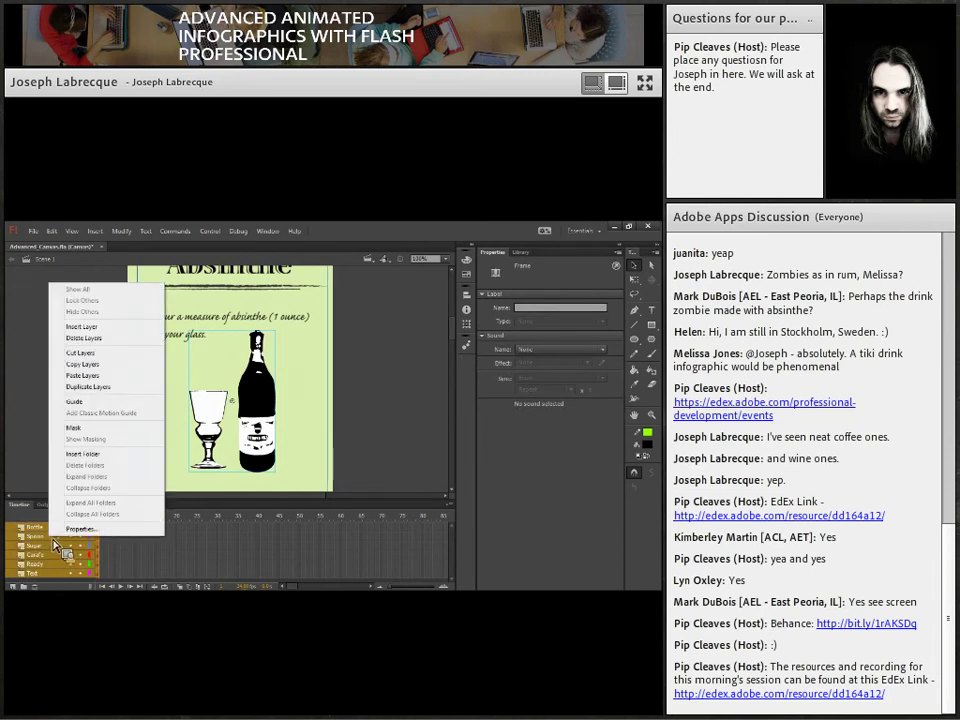
{"action": "left_click", "coordinate": [88, 356]}
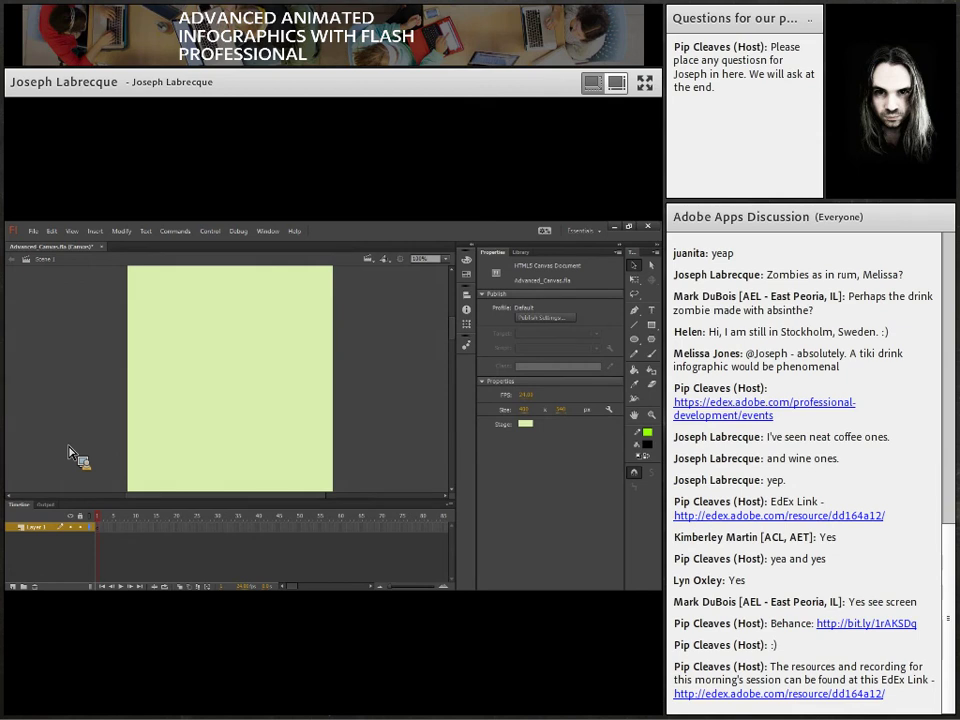
Create a new movie clip symbol named InfoGraphic
{"action": "left_click_drag", "start_coordinate": [68, 452], "coordinate": [124, 240]}
{"action": "left_click", "coordinate": [95, 232]}
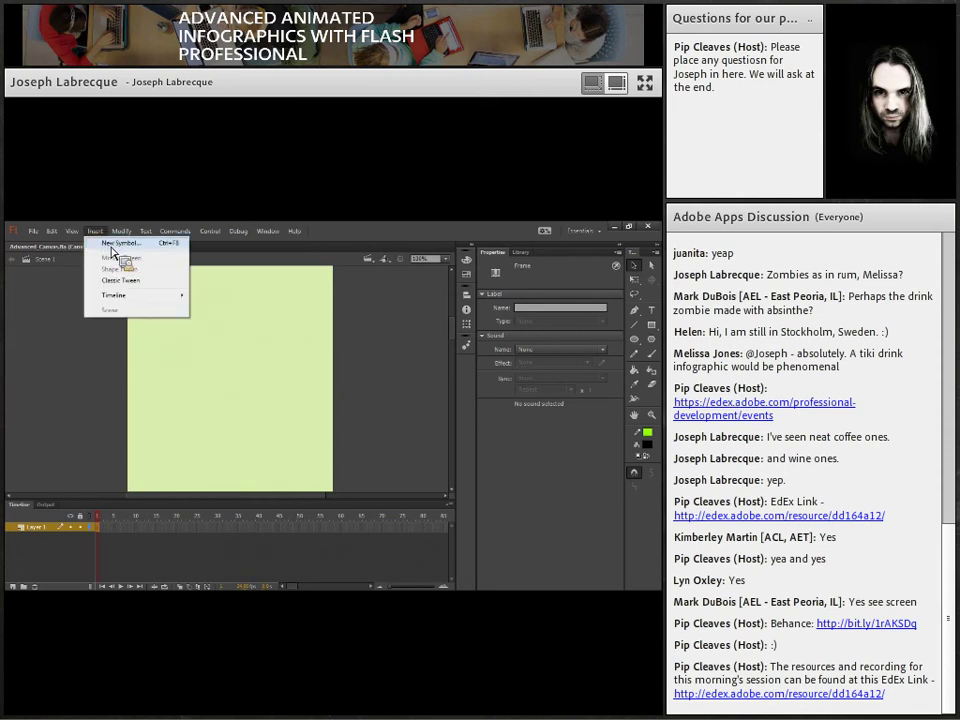
{"action": "left_click", "coordinate": [114, 243]}
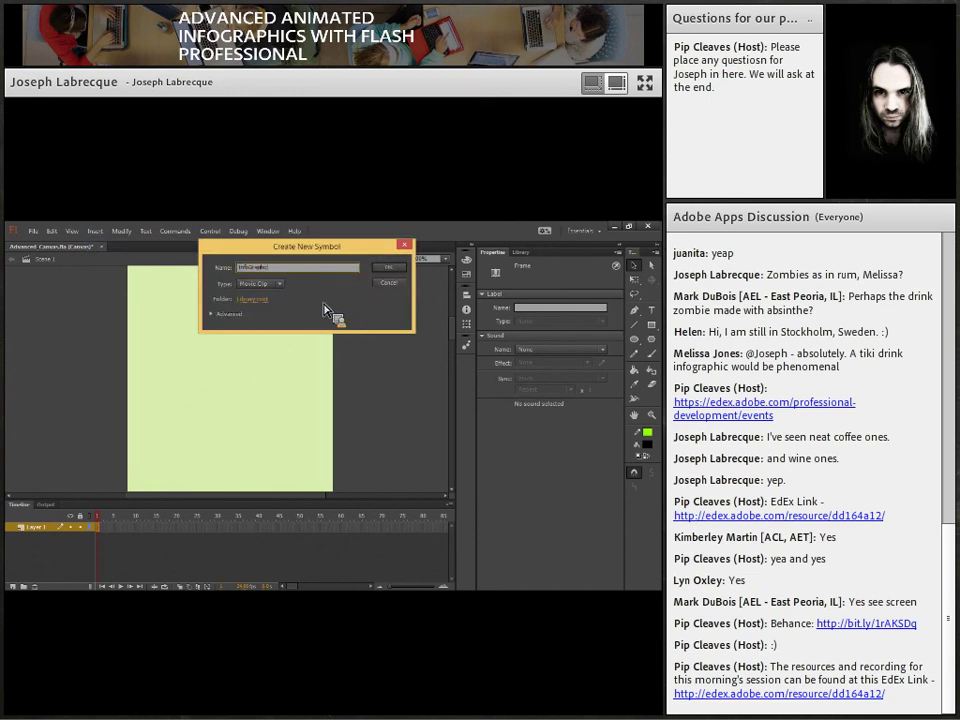
{"action": "left_click", "coordinate": [390, 271]}
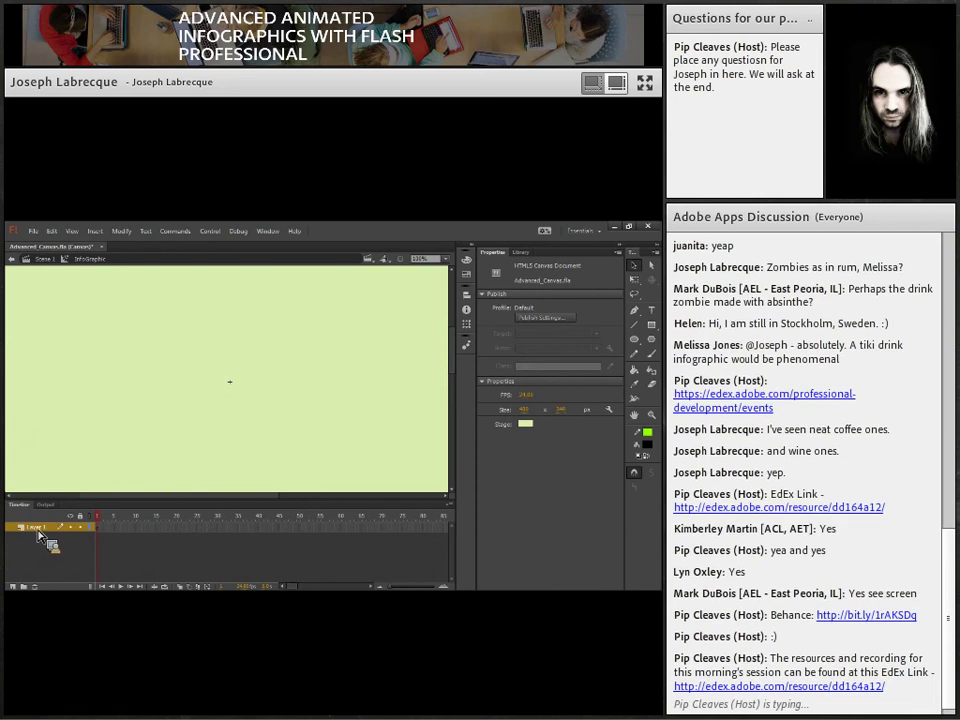
Paste the cut layers into the InfoGraphic symbol's timeline, look over the artwork and clear the selection
{"action": "right_click", "coordinate": [42, 536]}
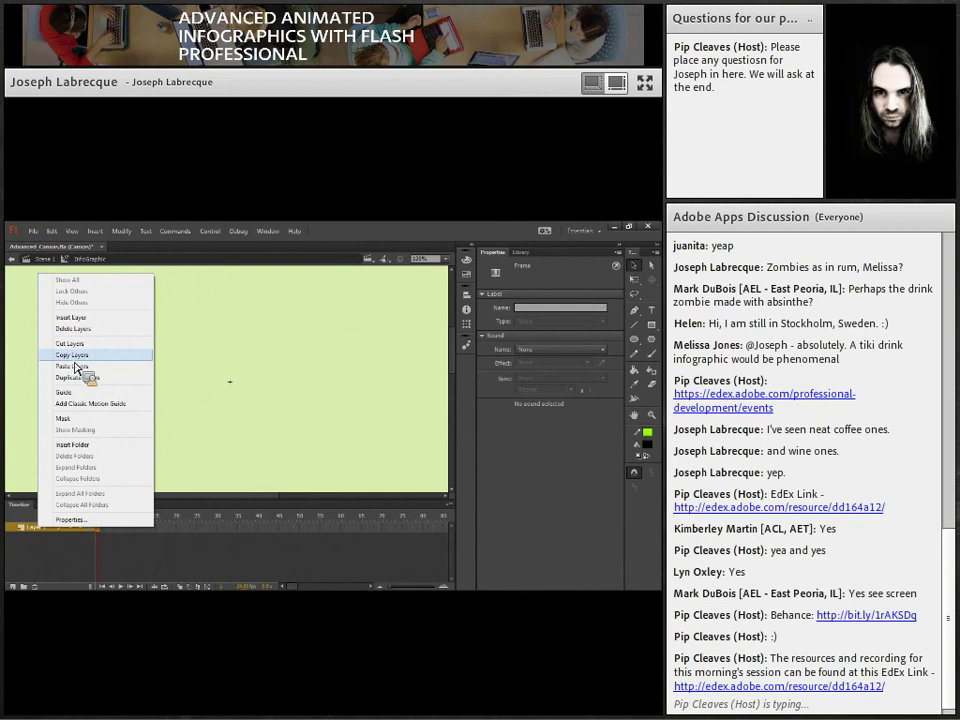
{"action": "left_click", "coordinate": [76, 366]}
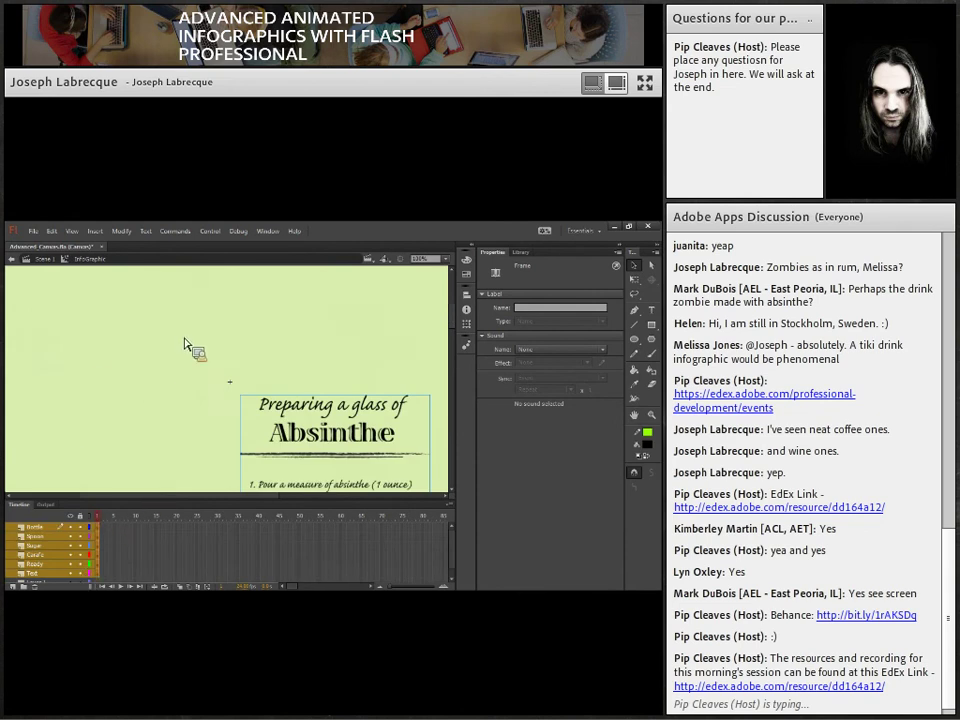
{"action": "scroll", "coordinate": [360, 480], "scroll_direction": "down", "scroll_amount": 5}
{"action": "scroll", "coordinate": [330, 380], "scroll_direction": "down", "scroll_amount": 3}
{"action": "scroll", "coordinate": [330, 380], "scroll_direction": "up", "scroll_amount": 4}
{"action": "left_click", "coordinate": [152, 369]}
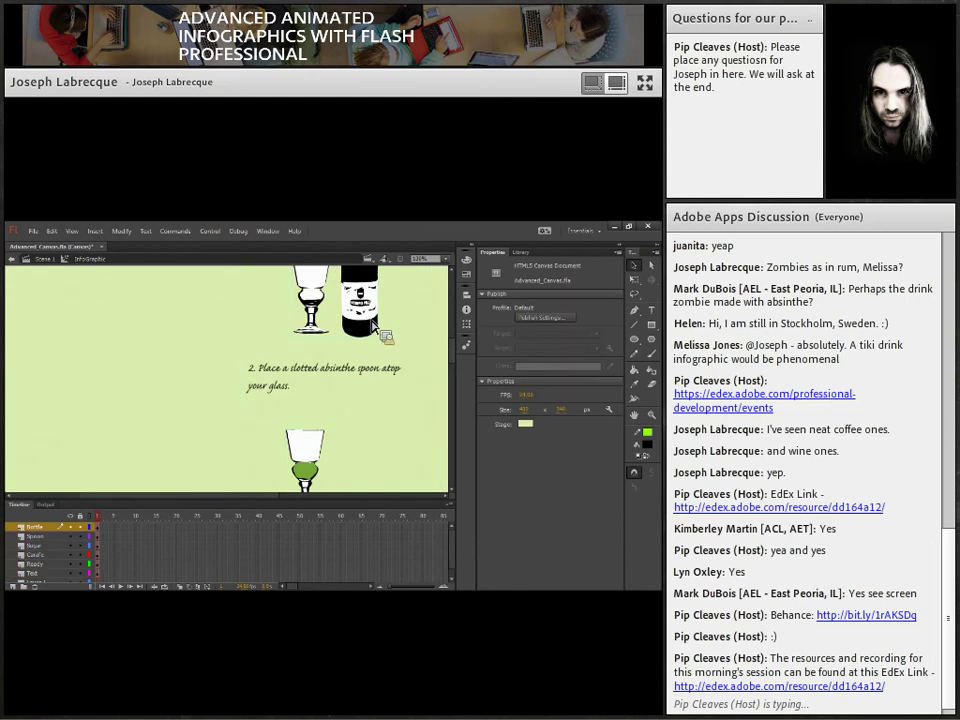
Leave the InfoGraphic symbol's timeline and return to the main scene
{"action": "left_click", "coordinate": [381, 390]}
{"action": "left_click", "coordinate": [370, 474]}
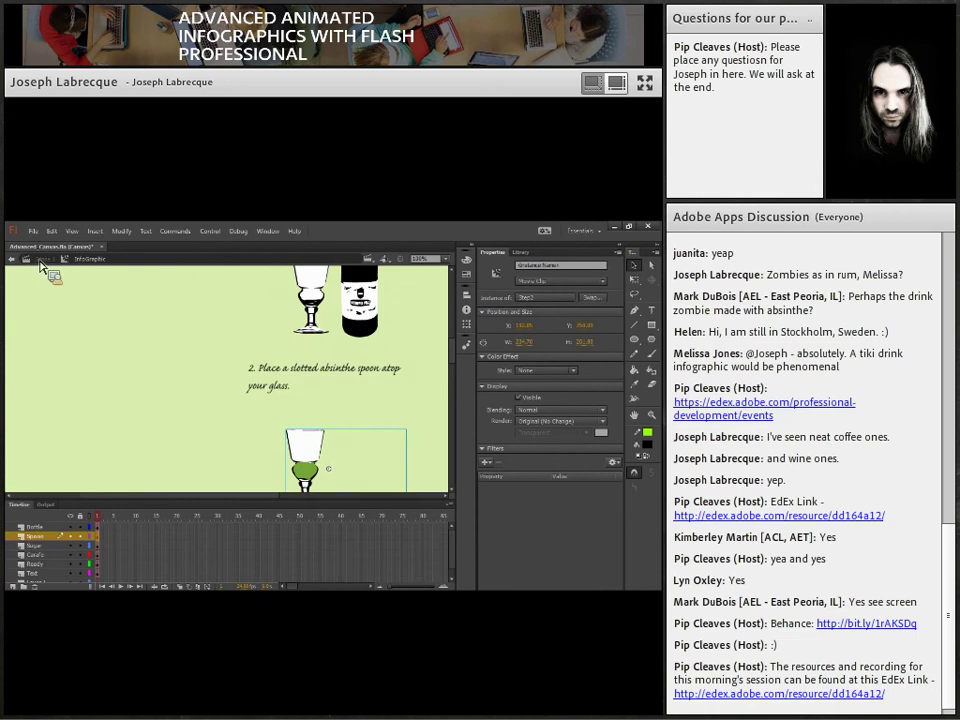
{"action": "left_click", "coordinate": [43, 261]}
{"action": "left_click_drag", "start_coordinate": [455, 380], "coordinate": [508, 418]}
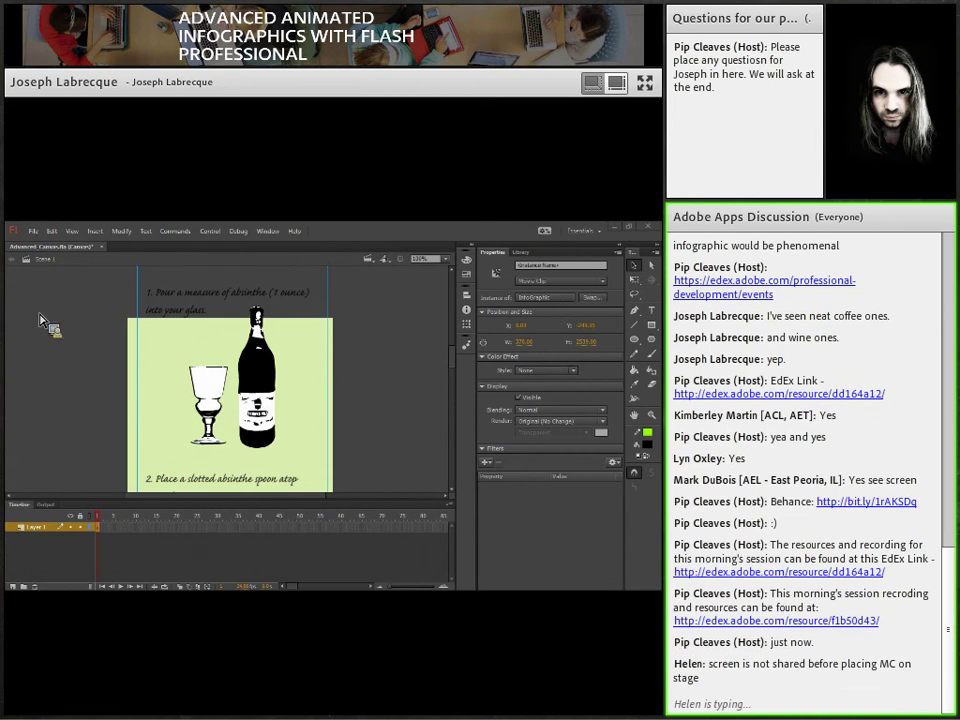
{"action": "key", "text": "ctrl+z"}
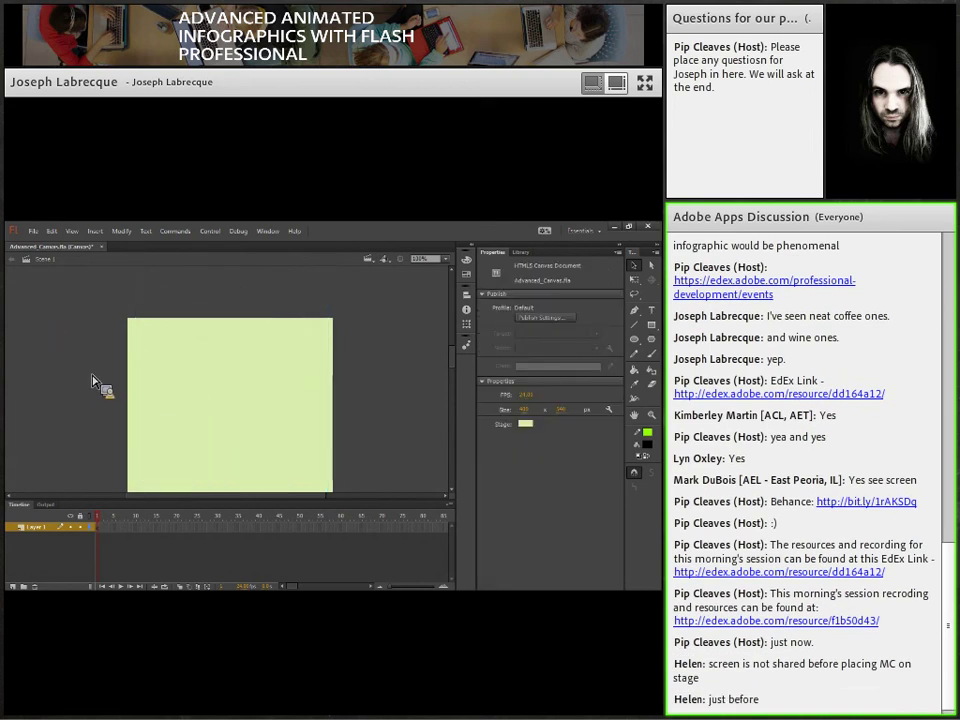
{"action": "left_click_drag", "start_coordinate": [141, 518], "coordinate": [121, 336]}
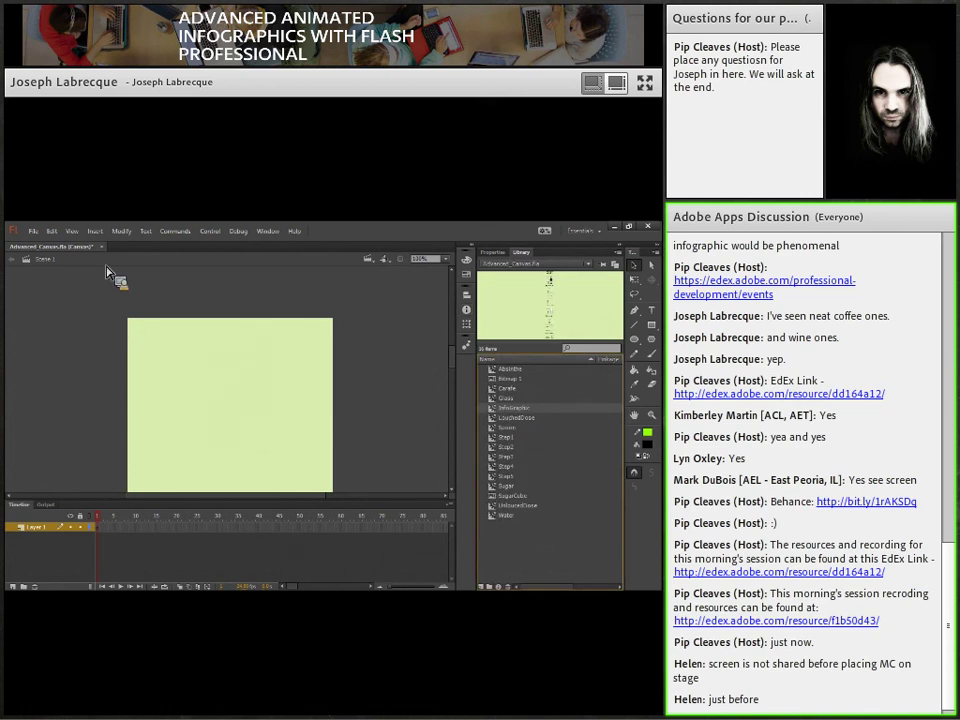
{"action": "left_click", "coordinate": [95, 231]}
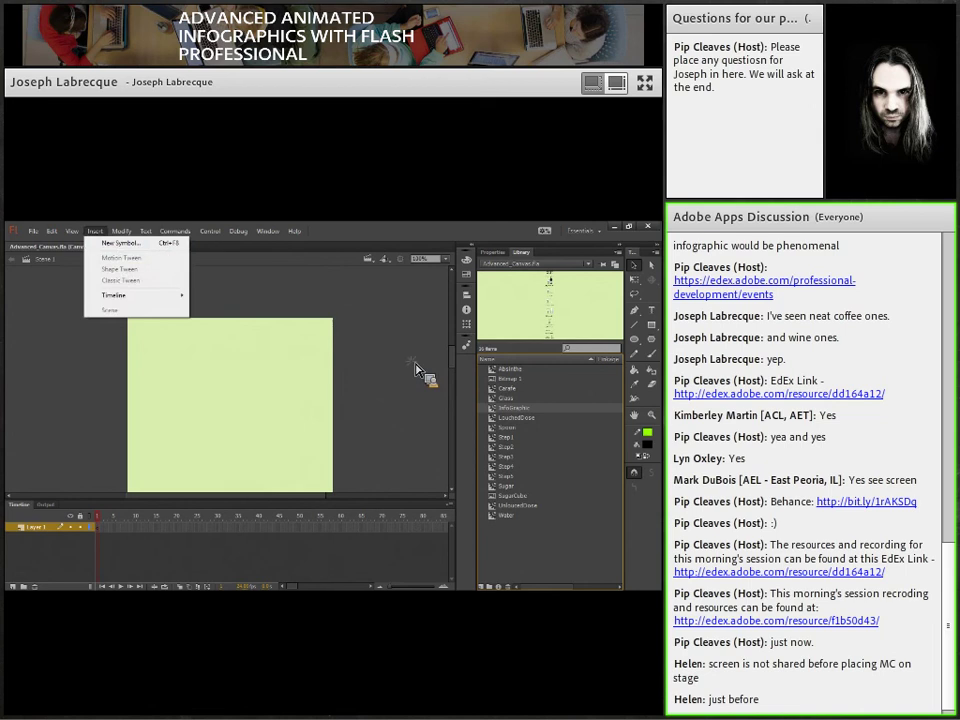
{"action": "left_click", "coordinate": [324, 326]}
Place the InfoGraphic movie clip from the library on the stage and position it at X 0, Y 0
{"action": "left_click_drag", "start_coordinate": [523, 412], "coordinate": [190, 383]}
{"action": "left_click_drag", "start_coordinate": [267, 367], "coordinate": [564, 335]}
{"action": "key", "text": "Tab"}
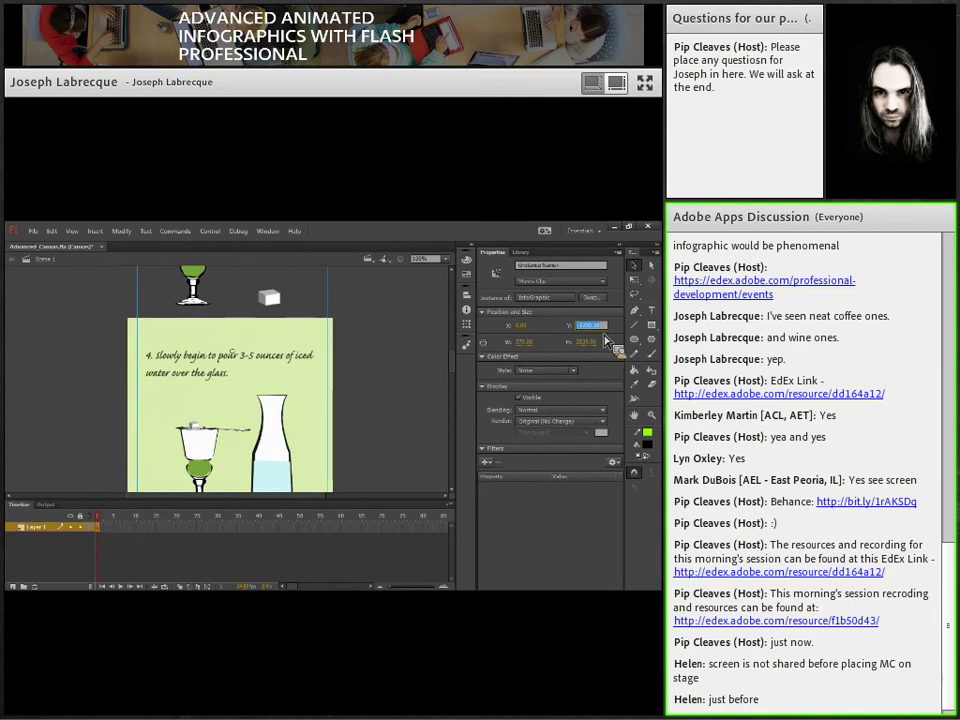
{"action": "type", "text": "0"}
{"action": "key", "text": "Return"}
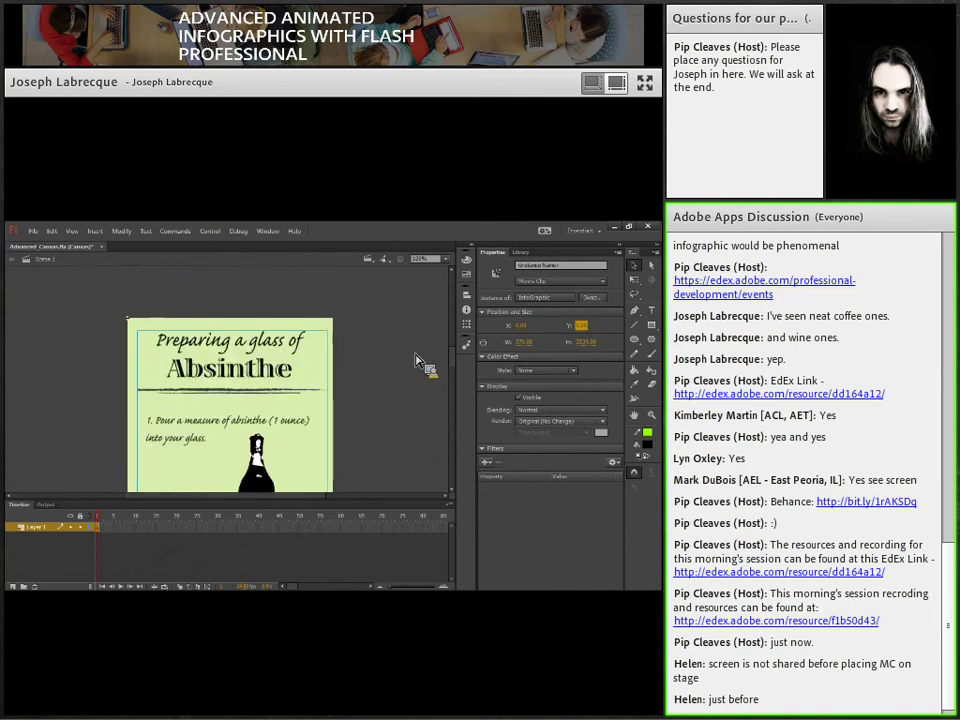
{"action": "scroll", "coordinate": [461, 352], "scroll_direction": "down", "scroll_amount": 10}
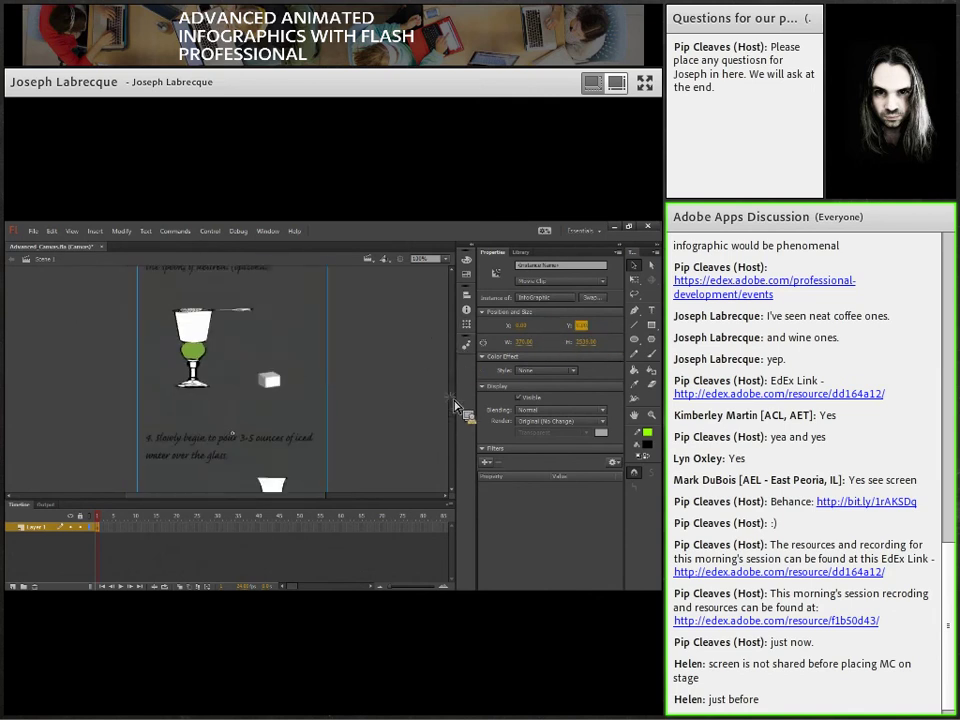
{"action": "scroll", "coordinate": [453, 440], "scroll_direction": "up", "scroll_amount": 10}
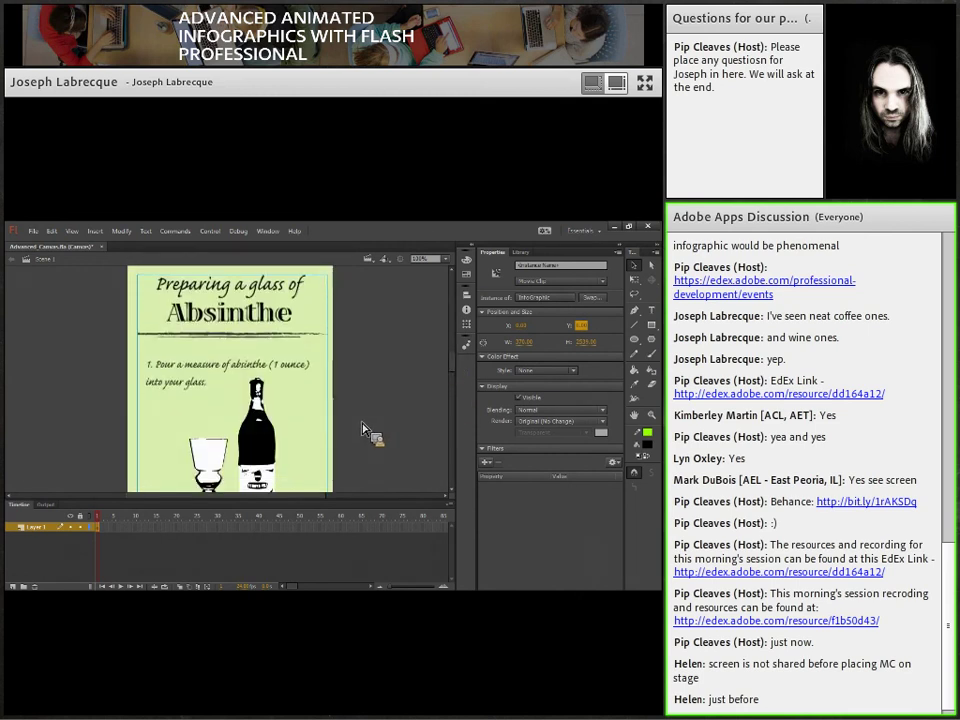
Rename the layer holding the clip as Infographic and add a locked Actions layer above it
{"action": "double_click", "coordinate": [36, 529]}
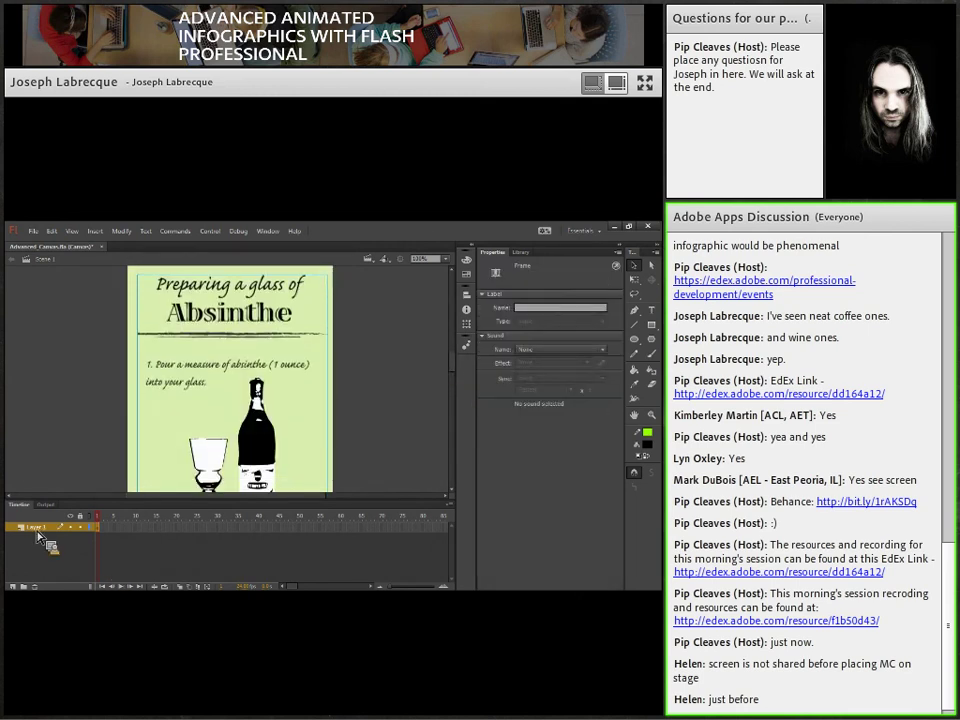
{"action": "type", "text": "m"}
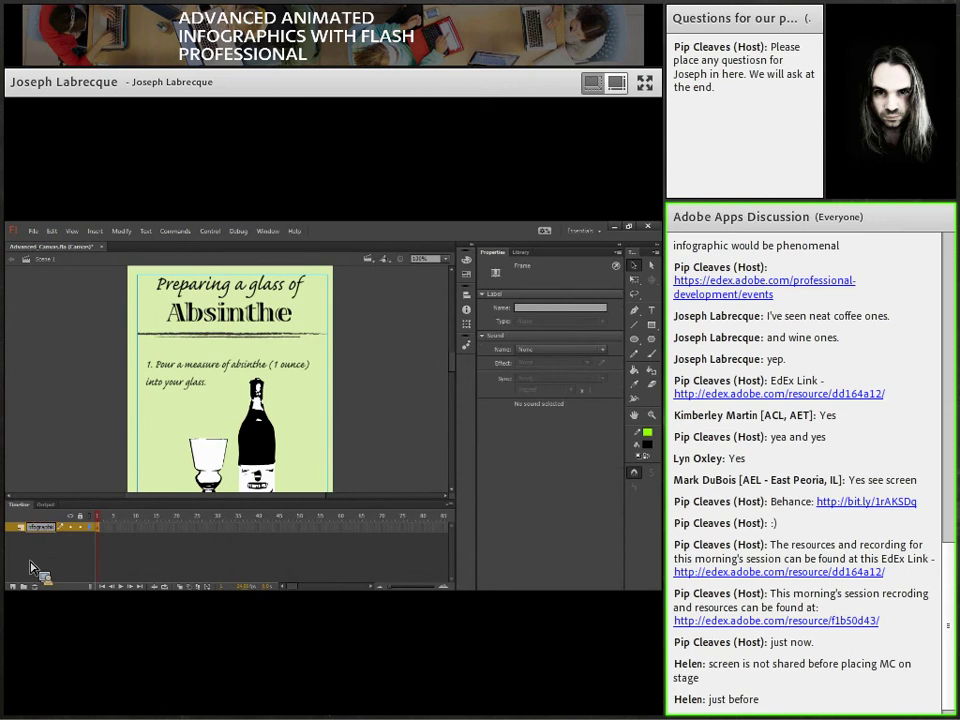
{"action": "key", "text": "Return"}
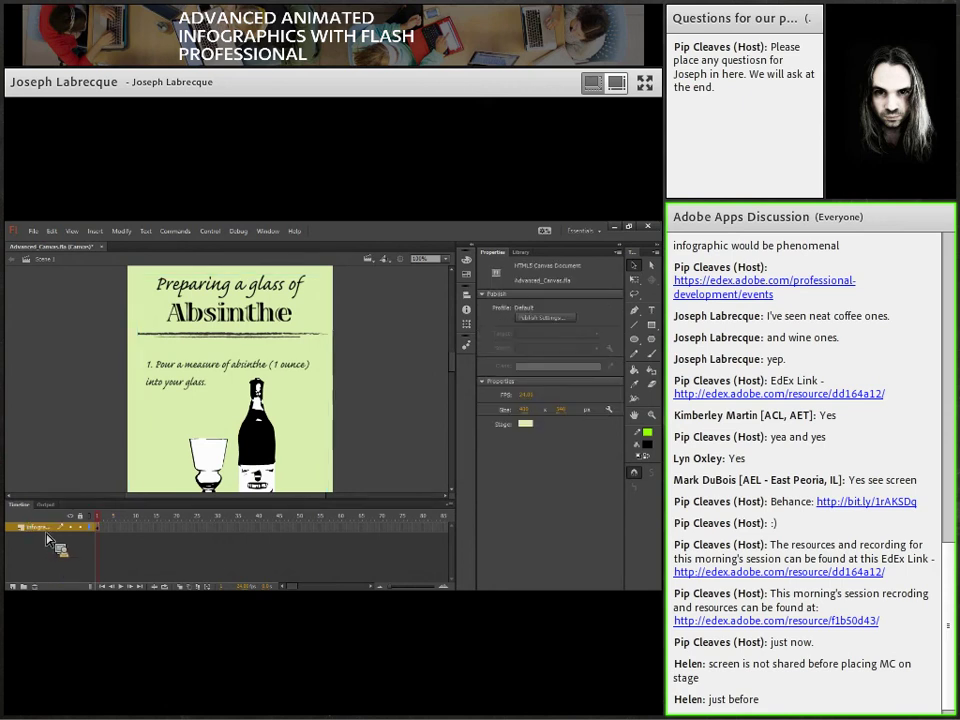
{"action": "mouse_move", "coordinate": [45, 531]}
{"action": "left_mouse_down"}
{"action": "mouse_move", "coordinate": [43, 561]}
{"action": "mouse_move", "coordinate": [28, 564]}
{"action": "mouse_move", "coordinate": [35, 560]}
{"action": "mouse_move", "coordinate": [17, 592]}
{"action": "mouse_move", "coordinate": [31, 530]}
{"action": "mouse_move", "coordinate": [39, 531]}
{"action": "left_mouse_up"}
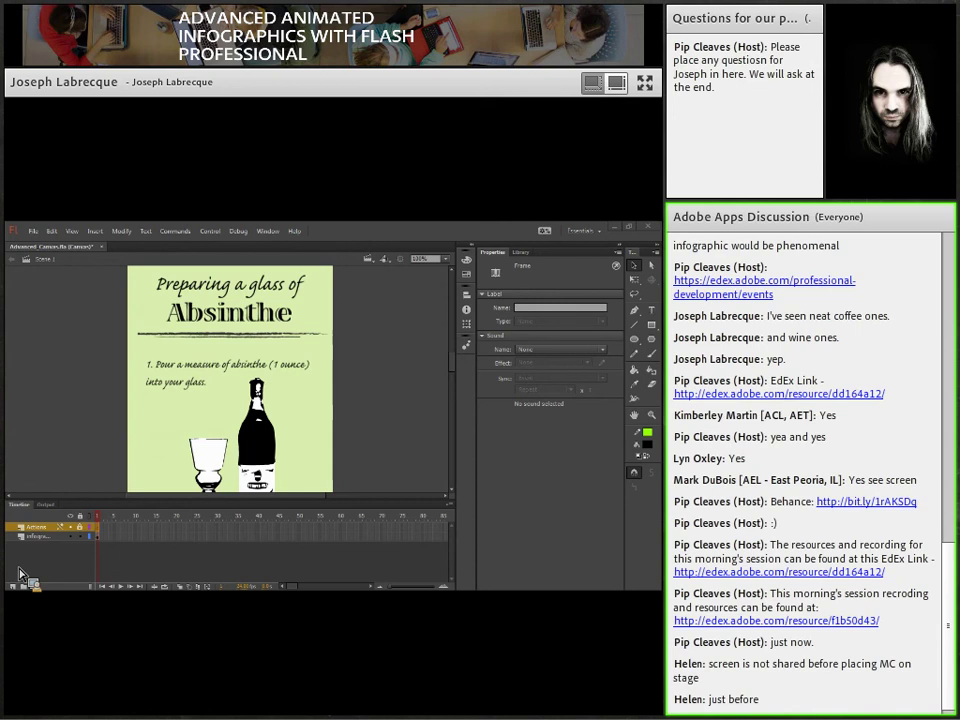
{"action": "mouse_move", "coordinate": [19, 573]}
{"action": "left_mouse_down"}
{"action": "mouse_move", "coordinate": [90, 530]}
{"action": "mouse_move", "coordinate": [104, 533]}
{"action": "mouse_move", "coordinate": [118, 567]}
{"action": "mouse_move", "coordinate": [123, 557]}
{"action": "left_mouse_up"}
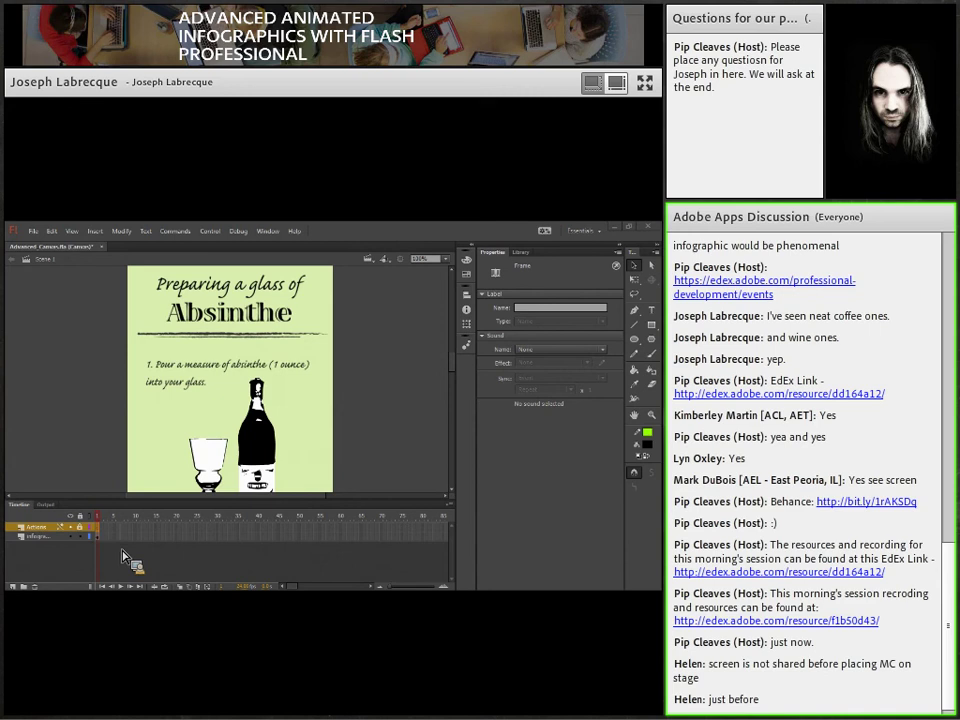
{"action": "left_click_drag", "start_coordinate": [123, 557], "coordinate": [123, 557]}
{"action": "left_click_drag", "start_coordinate": [123, 557], "coordinate": [123, 557]}
{"action": "left_click_drag", "start_coordinate": [123, 557], "coordinate": [128, 545]}
Extend the Infographic layer with frames up to about frame 120
{"action": "left_click_drag", "start_coordinate": [122, 553], "coordinate": [298, 593]}
{"action": "mouse_move", "coordinate": [295, 588]}
{"action": "left_mouse_down"}
{"action": "mouse_move", "coordinate": [307, 590]}
{"action": "mouse_move", "coordinate": [276, 561]}
{"action": "mouse_move", "coordinate": [279, 540]}
{"action": "mouse_move", "coordinate": [265, 547]}
{"action": "mouse_move", "coordinate": [266, 533]}
{"action": "mouse_move", "coordinate": [56, 540]}
{"action": "mouse_move", "coordinate": [148, 422]}
{"action": "mouse_move", "coordinate": [107, 347]}
{"action": "mouse_move", "coordinate": [113, 237]}
{"action": "left_mouse_up"}
{"action": "left_click", "coordinate": [97, 232]}
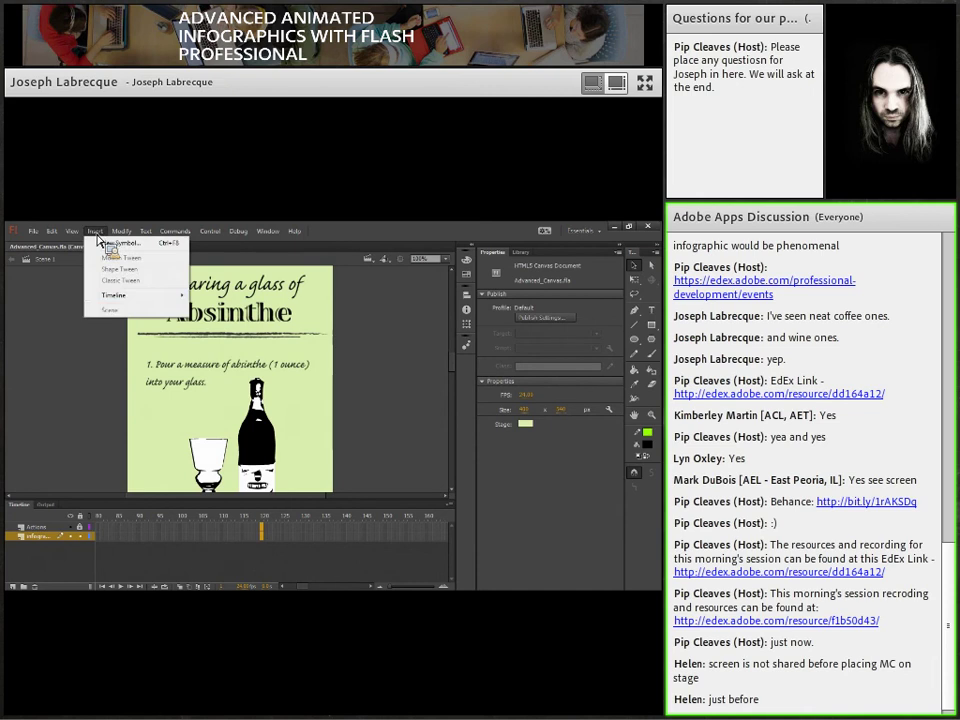
{"action": "mouse_move", "coordinate": [136, 300]}
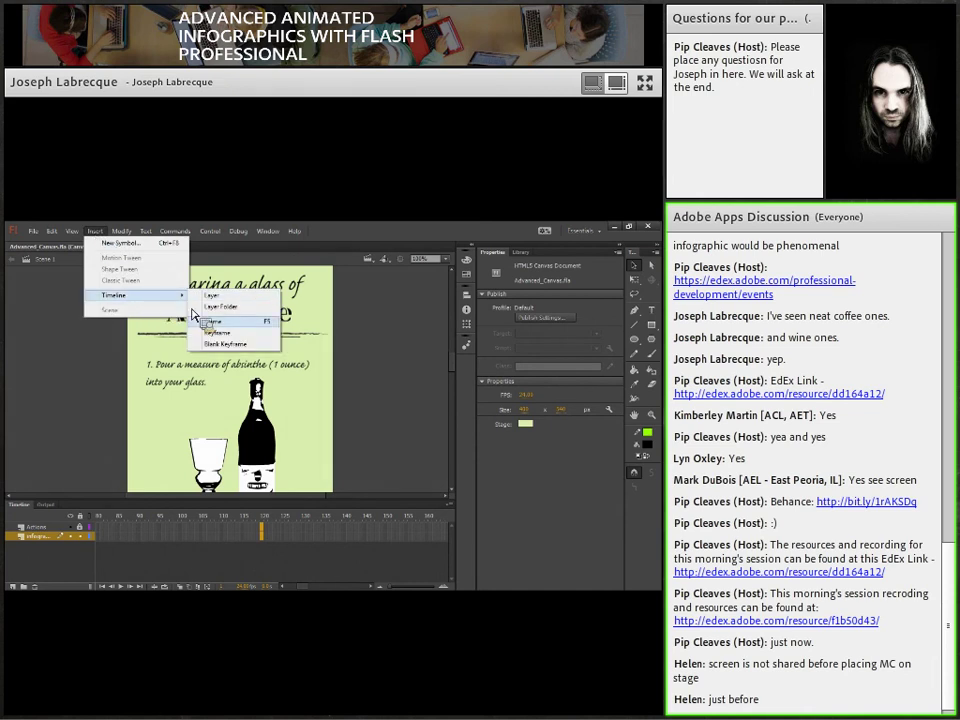
{"action": "left_click", "coordinate": [243, 330]}
{"action": "left_click", "coordinate": [200, 396]}
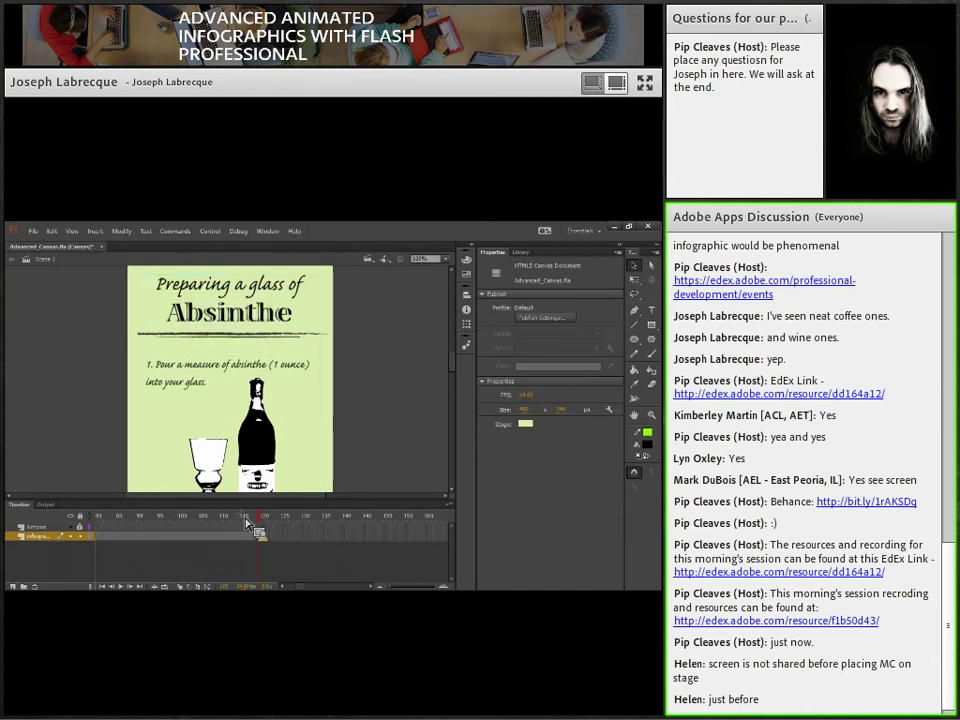
Create a motion tween on the Infographic layer's frame span
{"action": "left_click_drag", "start_coordinate": [64, 524], "coordinate": [146, 545]}
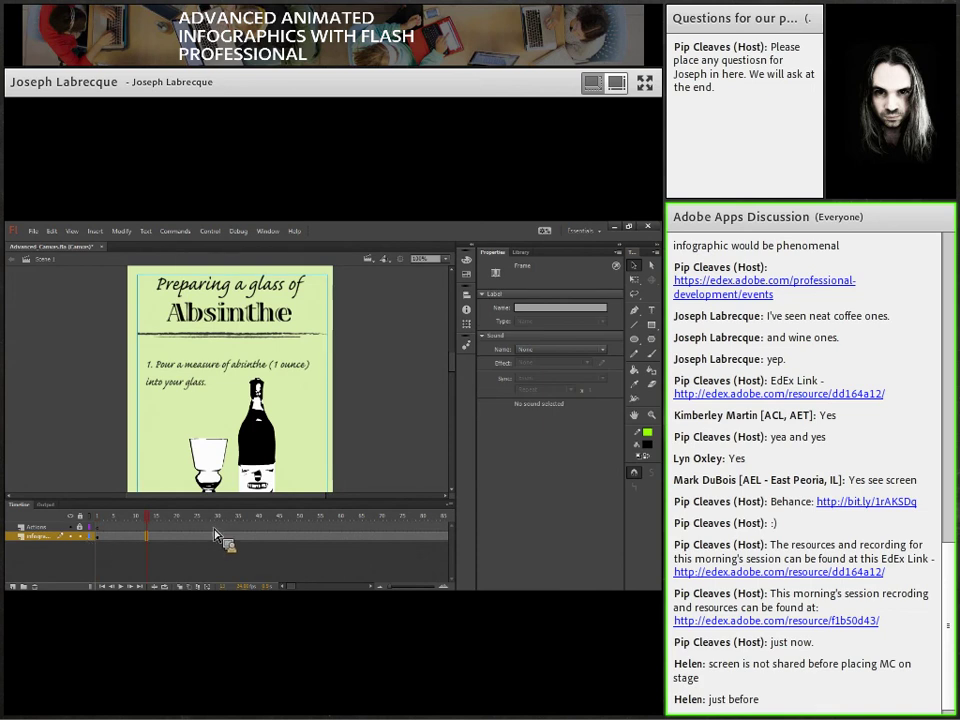
{"action": "left_click_drag", "start_coordinate": [205, 537], "coordinate": [158, 542]}
{"action": "right_click", "coordinate": [160, 543]}
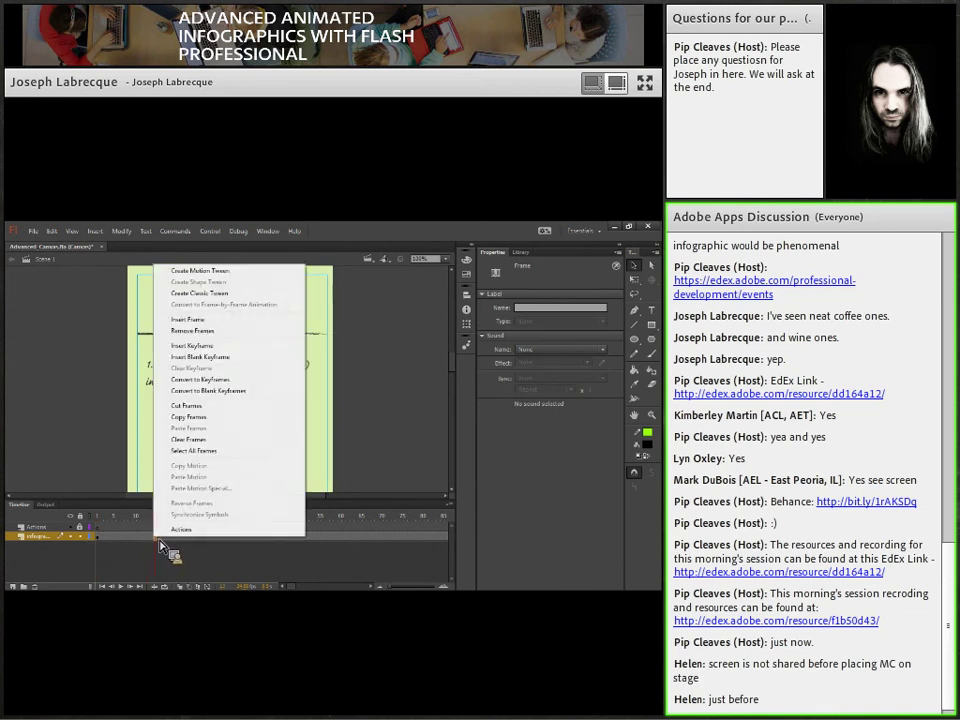
{"action": "left_click", "coordinate": [214, 276]}
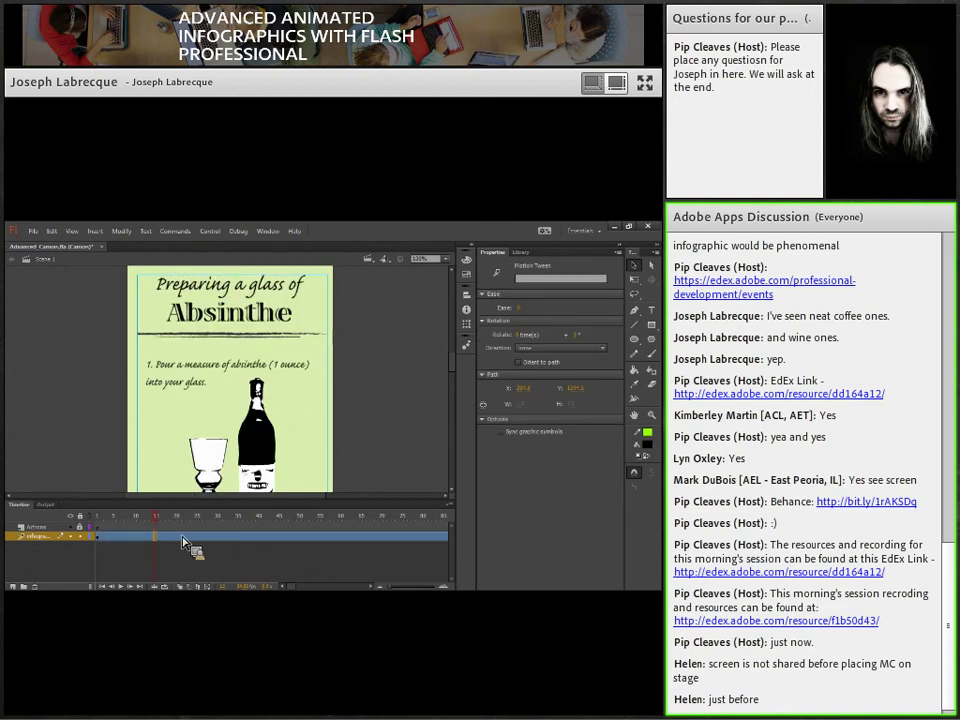
At frame 20, move the InfoGraphic clip straight up until preparation step 2 is framed on the stage
{"action": "left_click", "coordinate": [147, 537]}
{"action": "left_click", "coordinate": [163, 520]}
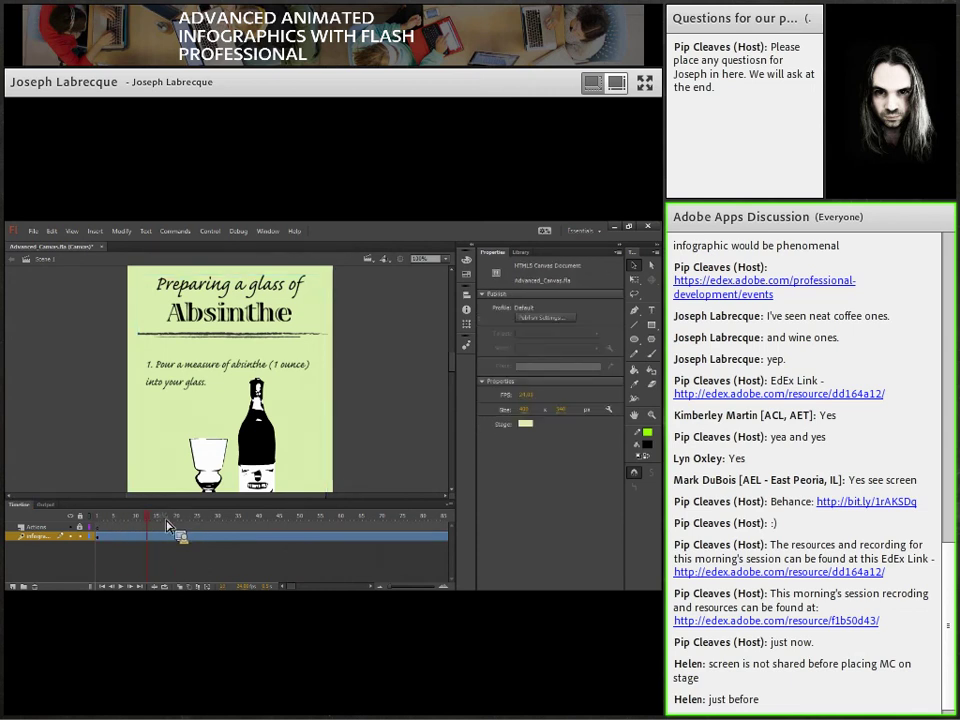
{"action": "left_click", "coordinate": [180, 527]}
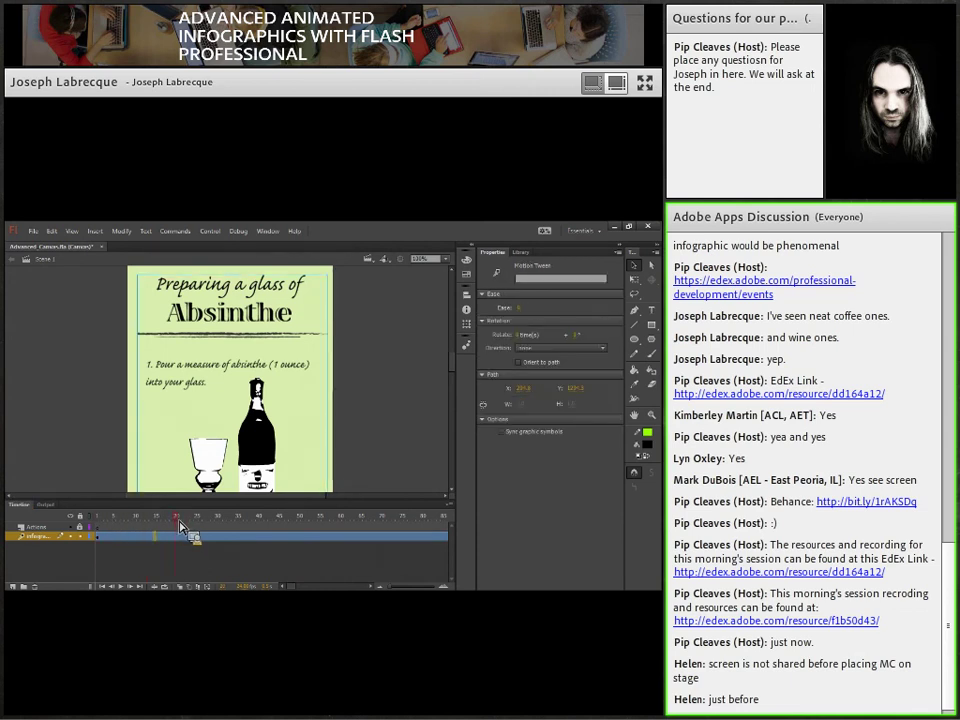
{"action": "mouse_move", "coordinate": [180, 520]}
{"action": "left_mouse_down"}
{"action": "mouse_move", "coordinate": [206, 544]}
{"action": "mouse_move", "coordinate": [216, 624]}
{"action": "mouse_move", "coordinate": [197, 549]}
{"action": "mouse_move", "coordinate": [183, 556]}
{"action": "mouse_move", "coordinate": [188, 537]}
{"action": "mouse_move", "coordinate": [177, 522]}
{"action": "mouse_move", "coordinate": [199, 553]}
{"action": "mouse_move", "coordinate": [186, 561]}
{"action": "mouse_move", "coordinate": [177, 558]}
{"action": "mouse_move", "coordinate": [265, 430]}
{"action": "mouse_move", "coordinate": [267, 482]}
{"action": "mouse_move", "coordinate": [243, 391]}
{"action": "left_mouse_up"}
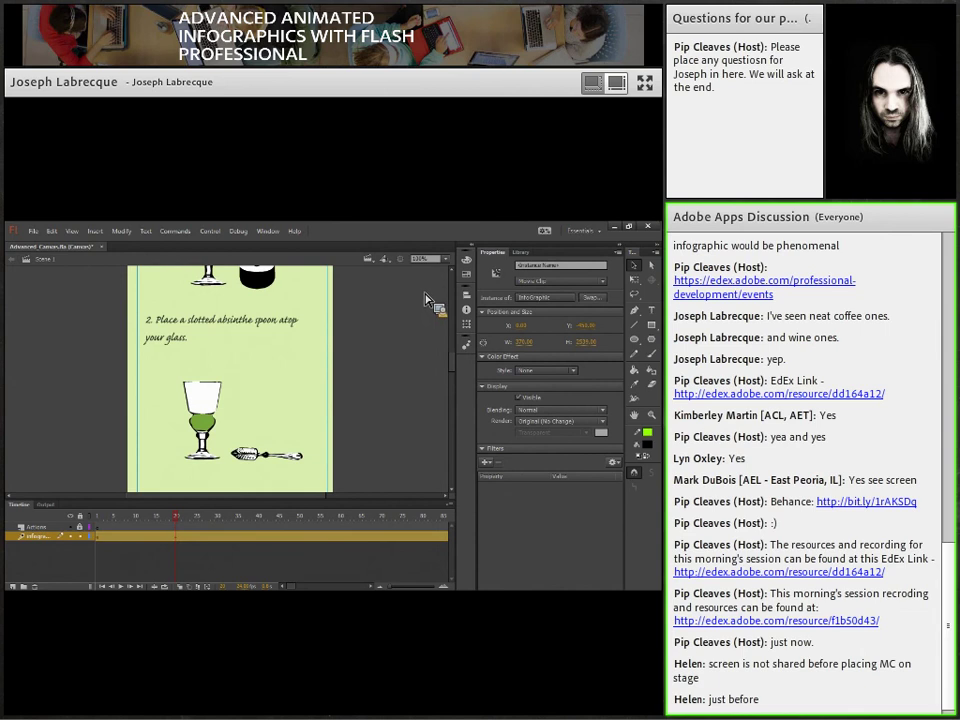
At frame 40, move the InfoGraphic clip straight up until preparation step 3 is framed on the stage
{"action": "left_click", "coordinate": [448, 259]}
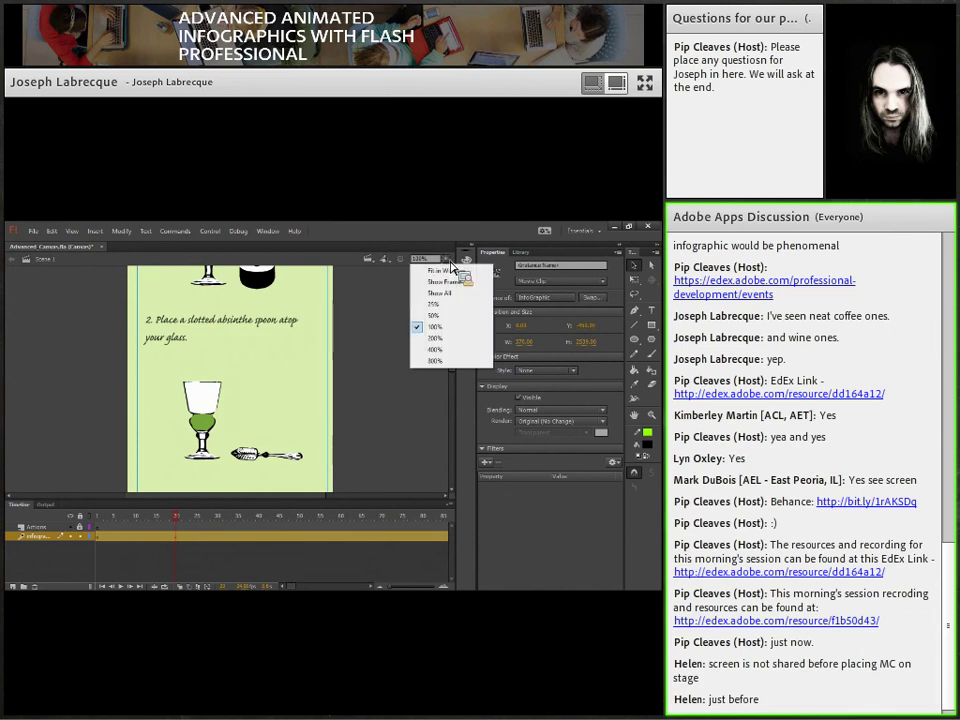
{"action": "left_click", "coordinate": [390, 291]}
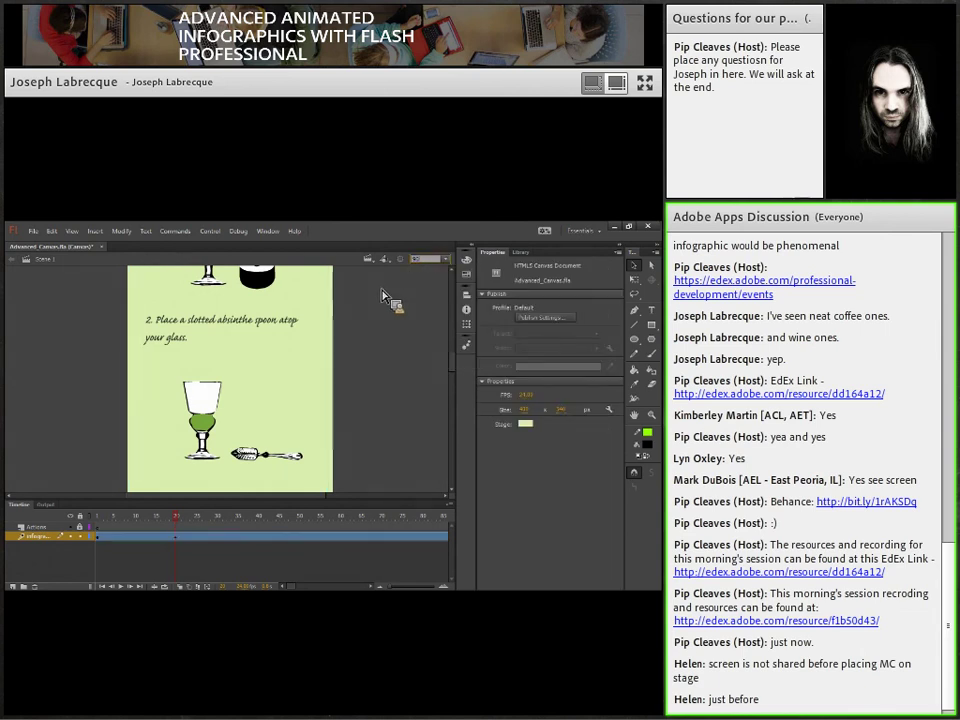
{"action": "scroll", "coordinate": [382, 295], "scroll_direction": "down", "scroll_amount": 1}
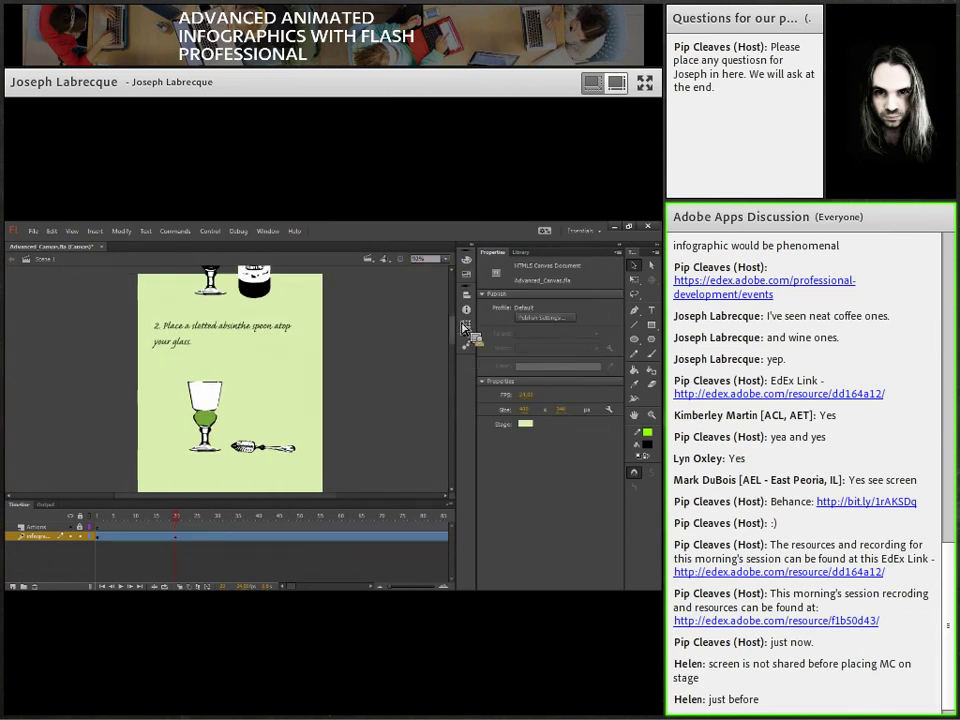
{"action": "scroll", "coordinate": [463, 328], "scroll_direction": "down", "scroll_amount": 1}
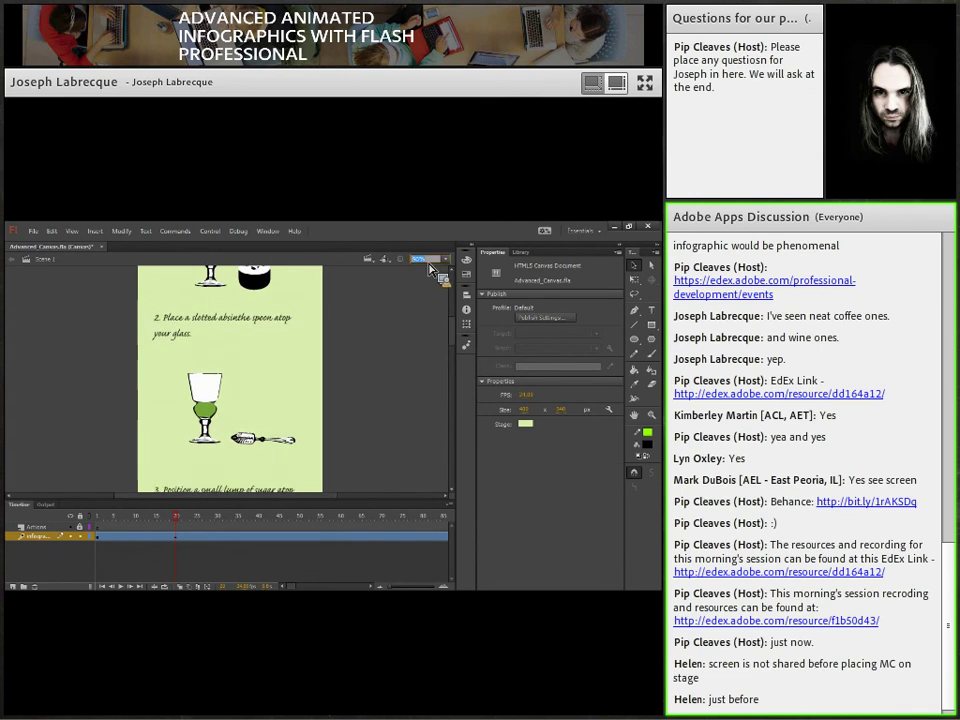
{"action": "scroll", "coordinate": [400, 293], "scroll_direction": "down", "scroll_amount": 1}
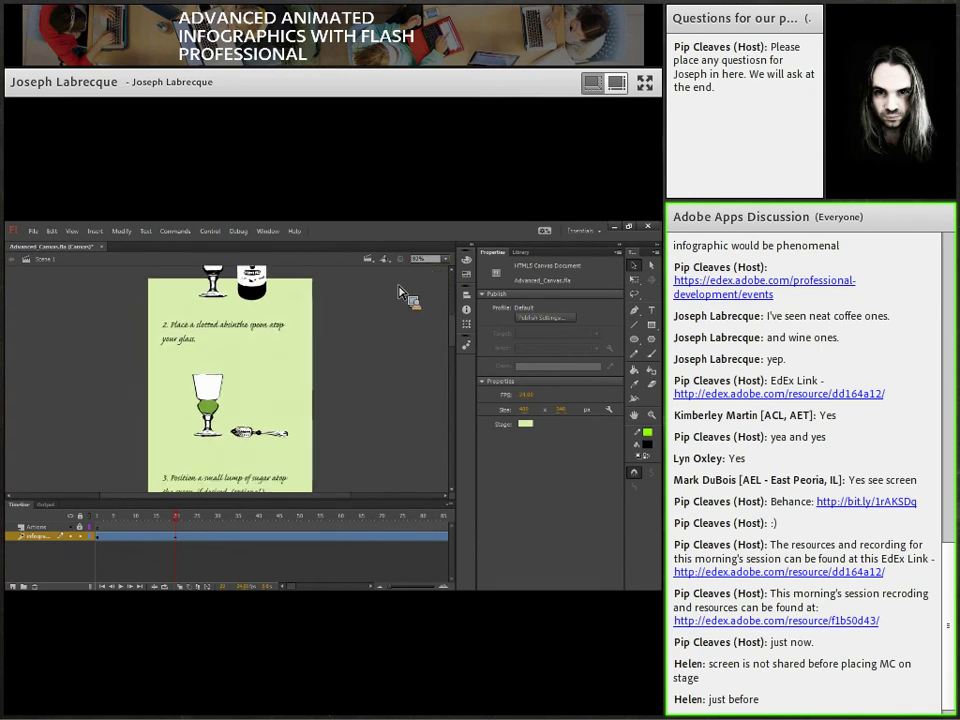
{"action": "scroll", "coordinate": [456, 343], "scroll_direction": "down", "scroll_amount": 1}
{"action": "scroll", "coordinate": [458, 345], "scroll_direction": "up", "scroll_amount": 1}
{"action": "scroll", "coordinate": [458, 345], "scroll_direction": "down", "scroll_amount": 1}
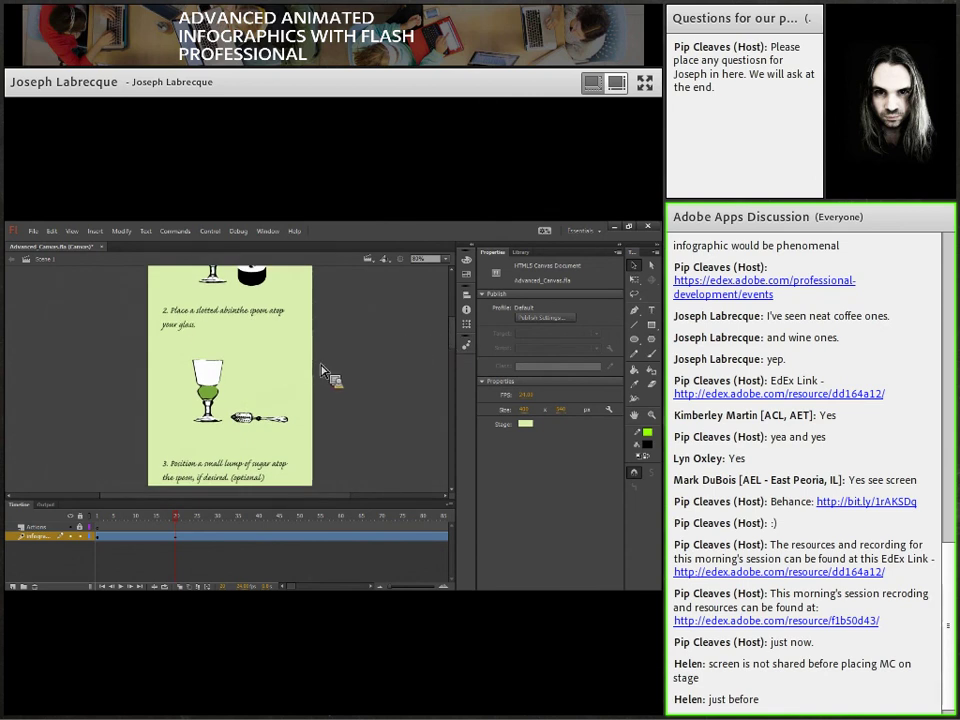
{"action": "left_click_drag", "start_coordinate": [165, 435], "coordinate": [263, 520]}
{"action": "left_click", "coordinate": [224, 462]}
{"action": "left_click_drag", "start_coordinate": [224, 462], "coordinate": [222, 410]}
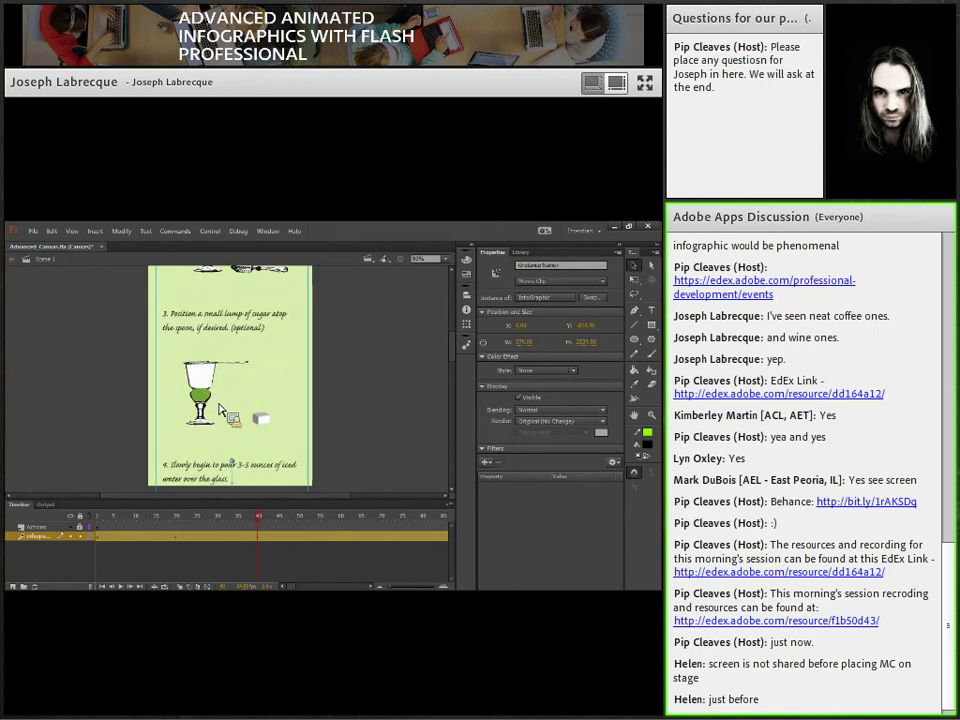
At frame 60, move the InfoGraphic clip straight up until preparation step 4 is framed on the stage
{"action": "left_click", "coordinate": [274, 529]}
{"action": "left_click", "coordinate": [342, 523]}
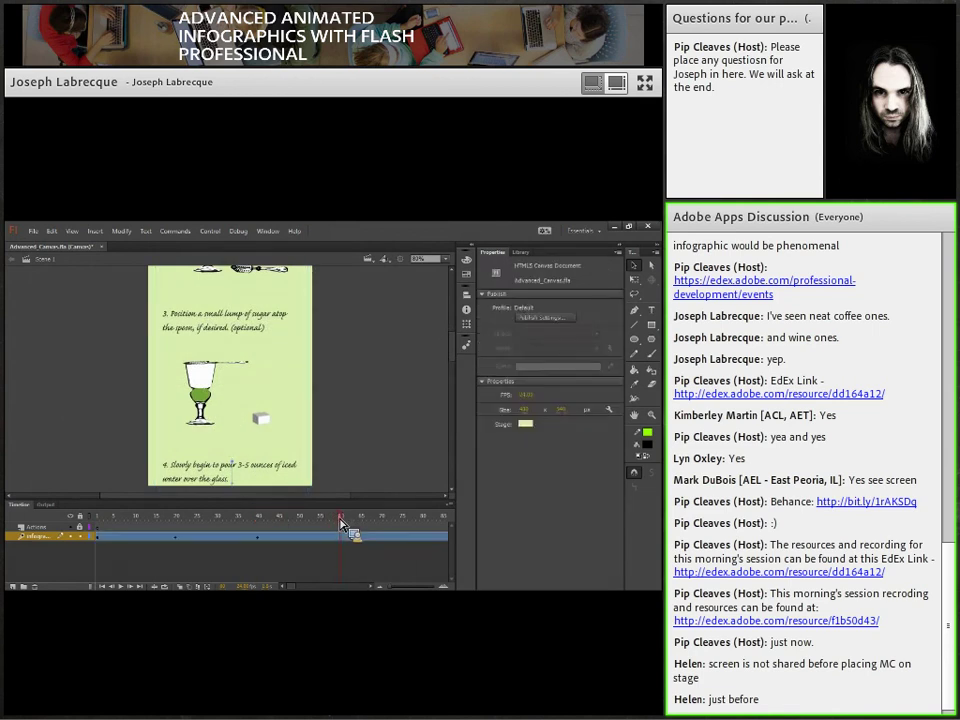
{"action": "left_click", "coordinate": [180, 440]}
{"action": "left_click_drag", "start_coordinate": [180, 440], "coordinate": [230, 393]}
At frame 80, move the InfoGraphic clip straight up until preparation step 5 is framed on the stage
{"action": "left_click_drag", "start_coordinate": [355, 521], "coordinate": [434, 521]}
{"action": "left_click", "coordinate": [214, 456]}
{"action": "left_click_drag", "start_coordinate": [214, 456], "coordinate": [204, 308]}
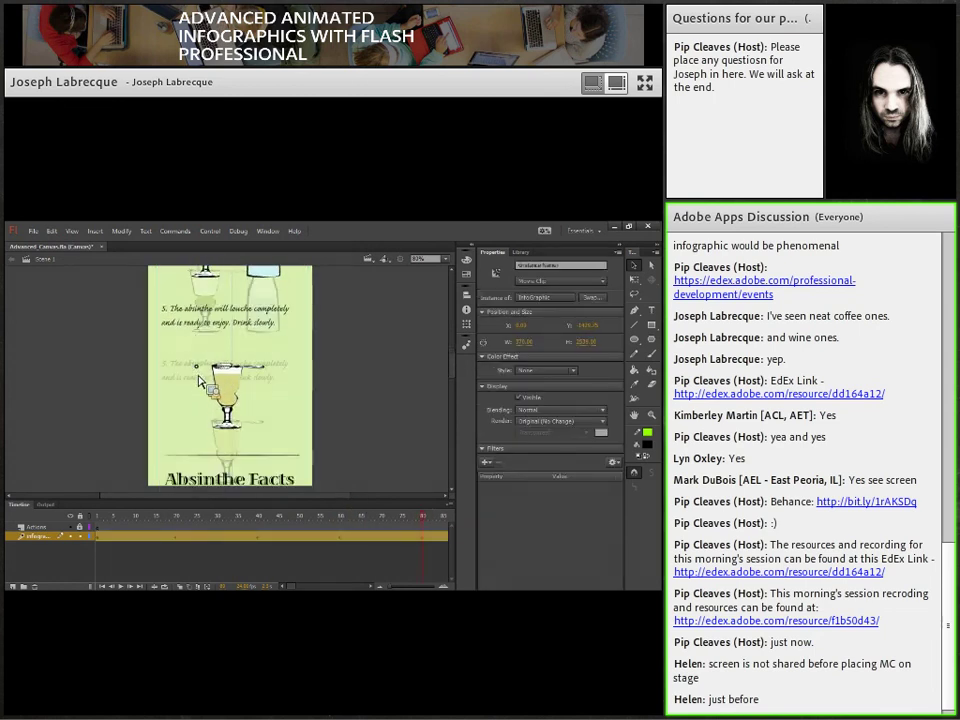
{"action": "left_click_drag", "start_coordinate": [216, 443], "coordinate": [218, 447]}
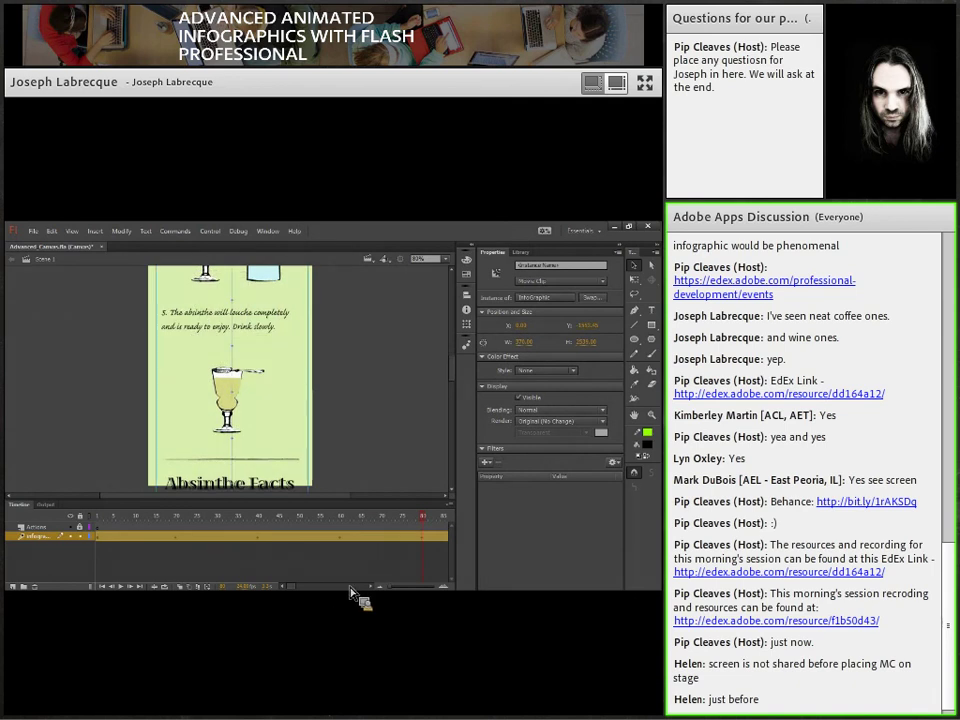
At frame 100, move the InfoGraphic clip straight up until the Absinthe Facts section is framed on the stage
{"action": "left_click_drag", "start_coordinate": [297, 588], "coordinate": [330, 588]}
{"action": "left_click", "coordinate": [327, 527]}
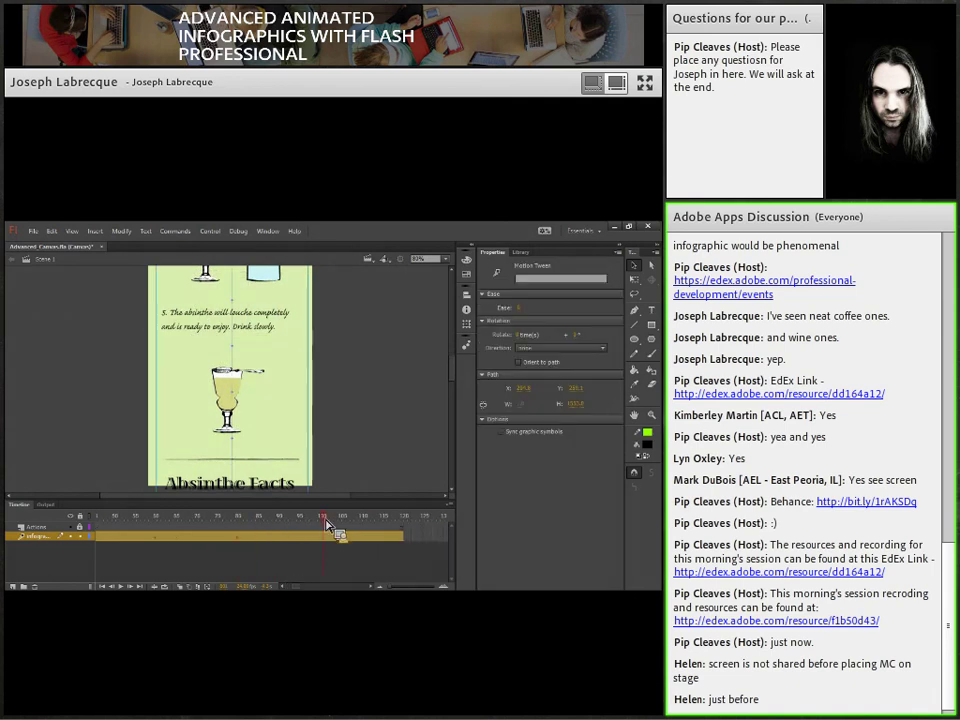
{"action": "left_click", "coordinate": [323, 521]}
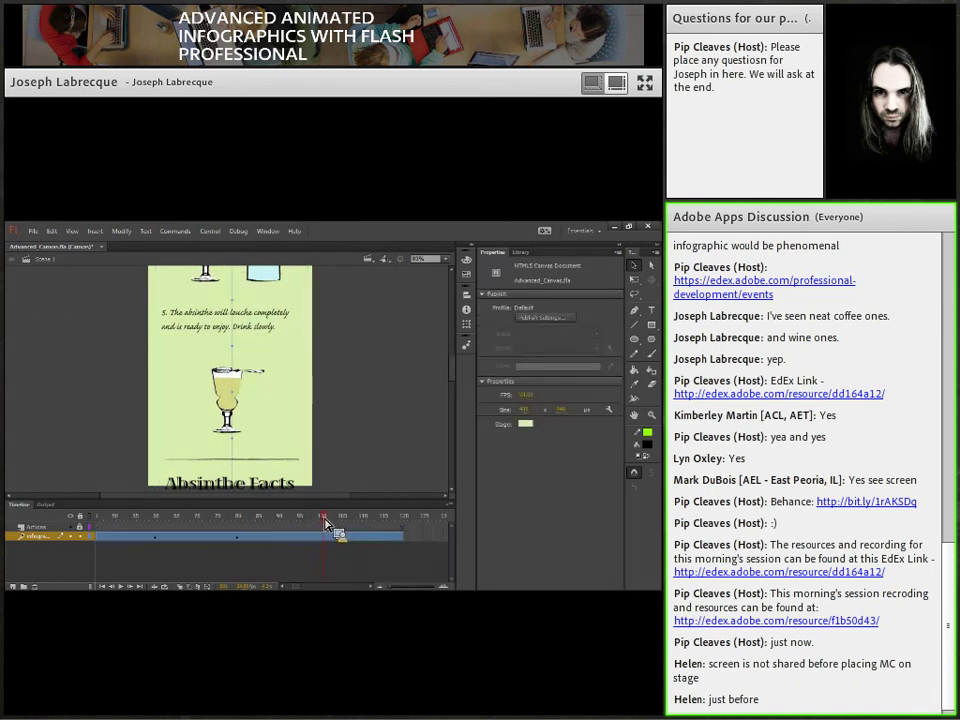
{"action": "left_click", "coordinate": [325, 521]}
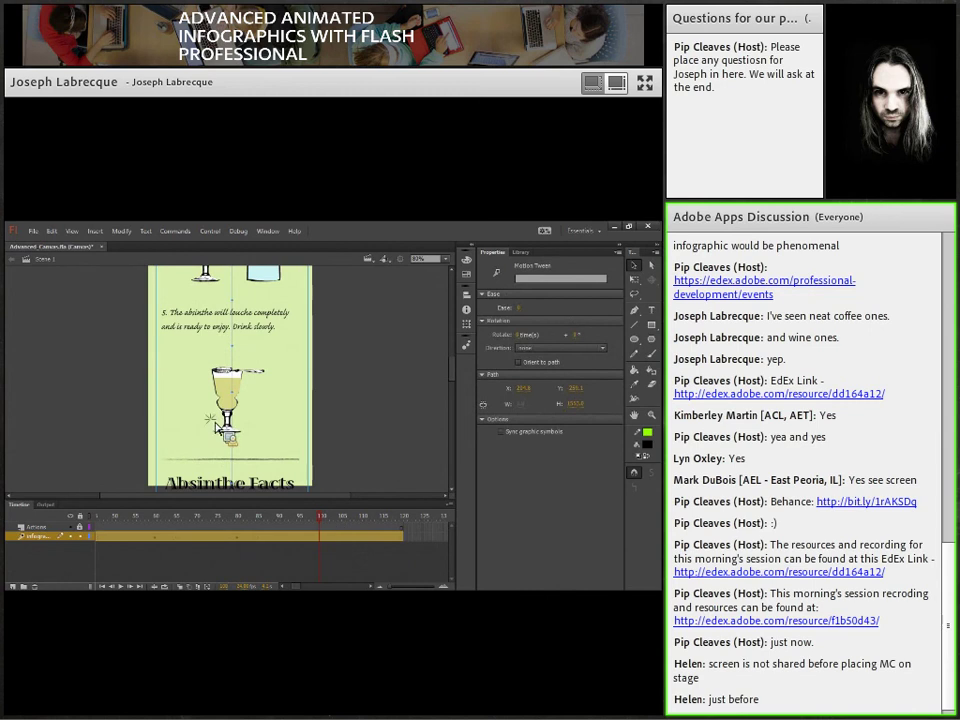
{"action": "left_click", "coordinate": [167, 326]}
{"action": "scroll", "coordinate": [210, 344], "scroll_direction": "down", "scroll_amount": 4}
{"action": "scroll", "coordinate": [212, 400], "scroll_direction": "down", "scroll_amount": 3}
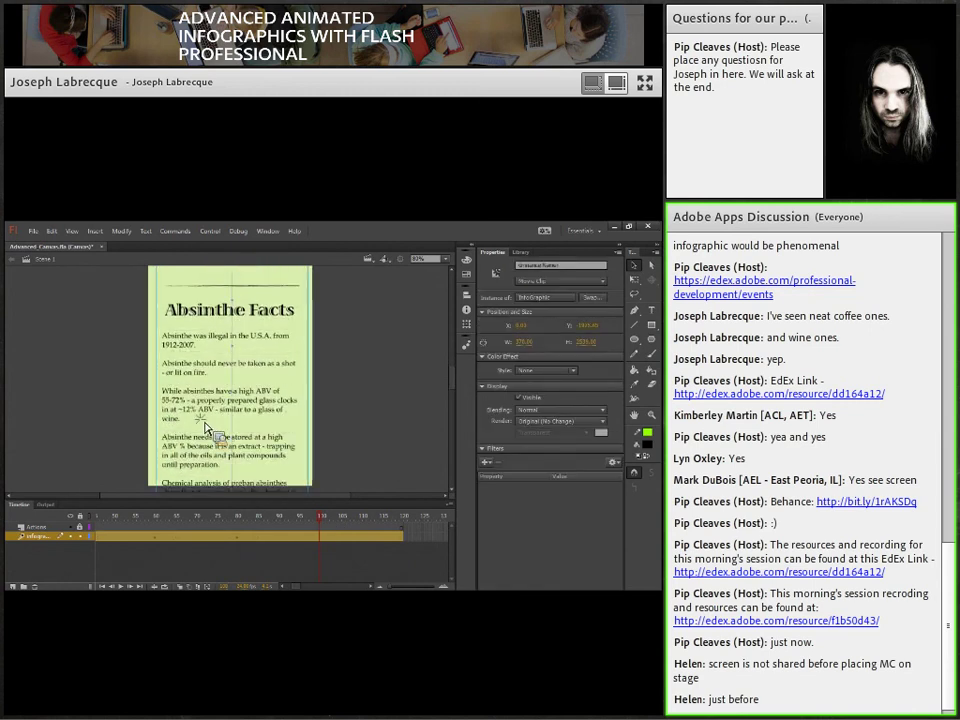
{"action": "scroll", "coordinate": [190, 410], "scroll_direction": "up", "scroll_amount": 1}
{"action": "left_click", "coordinate": [393, 446]}
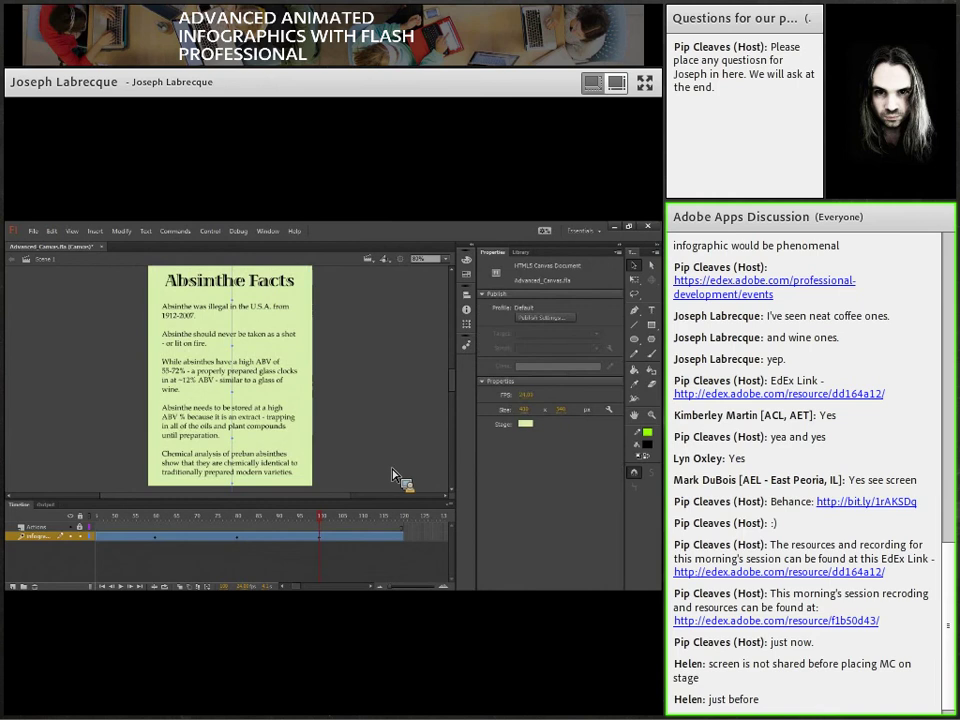
Return to frame 1 and add the script this.stop(); to that frame on the Actions layer
{"action": "left_click_drag", "start_coordinate": [404, 521], "coordinate": [26, 525]}
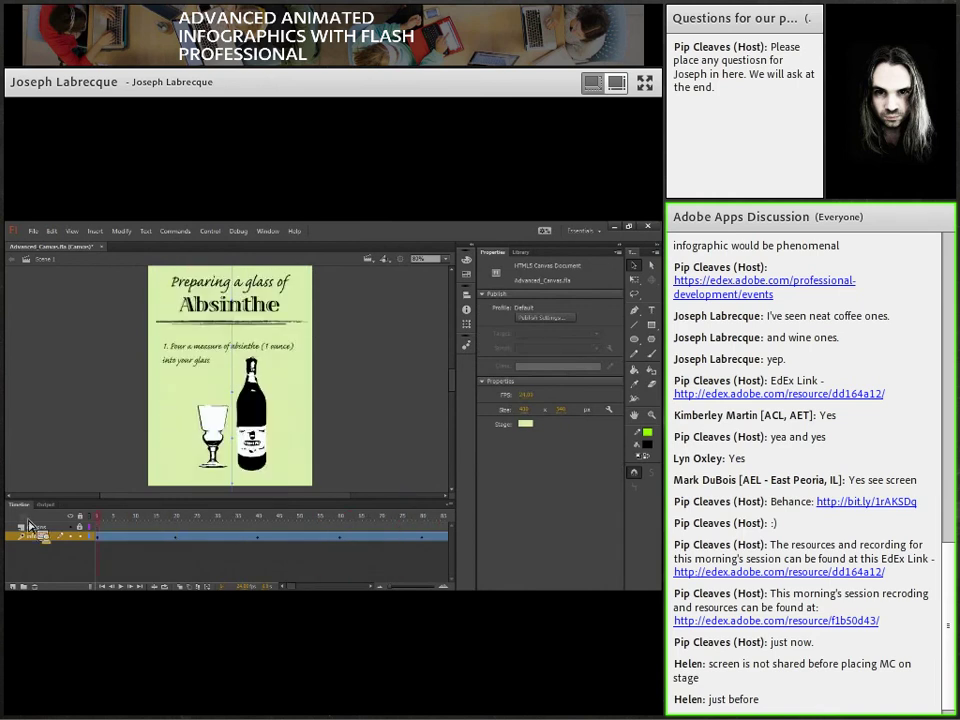
{"action": "key", "text": "Return"}
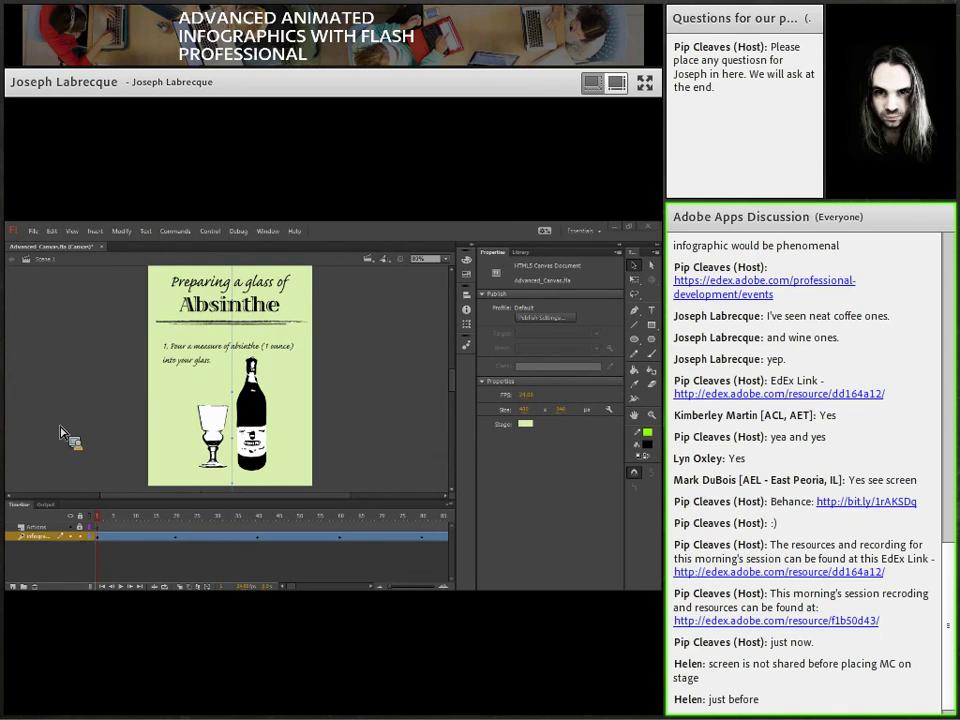
{"action": "left_click_drag", "start_coordinate": [60, 432], "coordinate": [270, 240]}
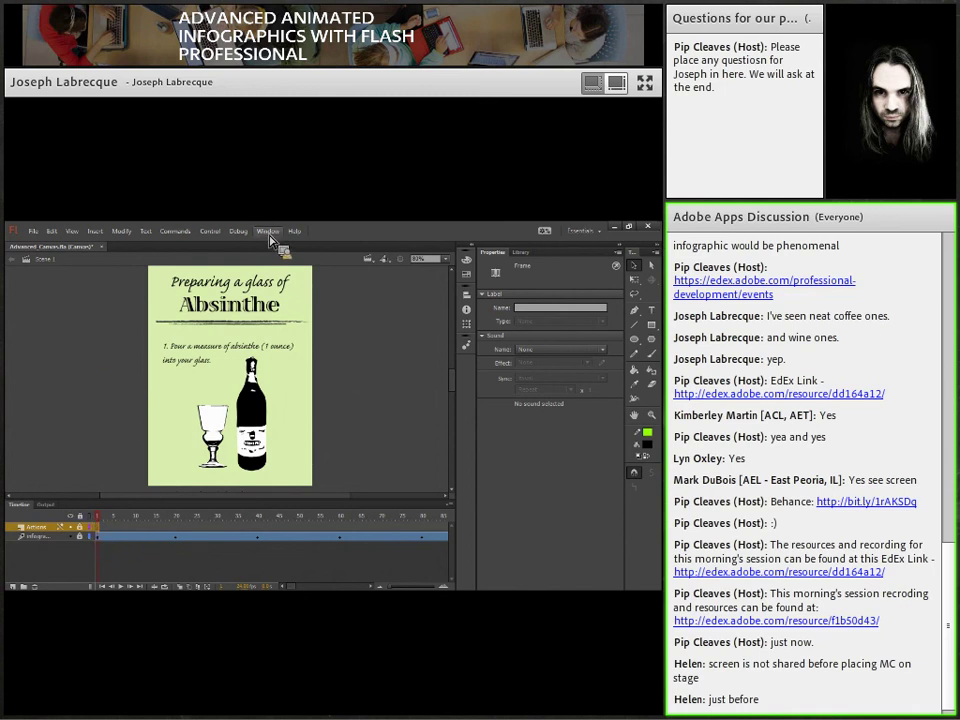
{"action": "left_click", "coordinate": [268, 232]}
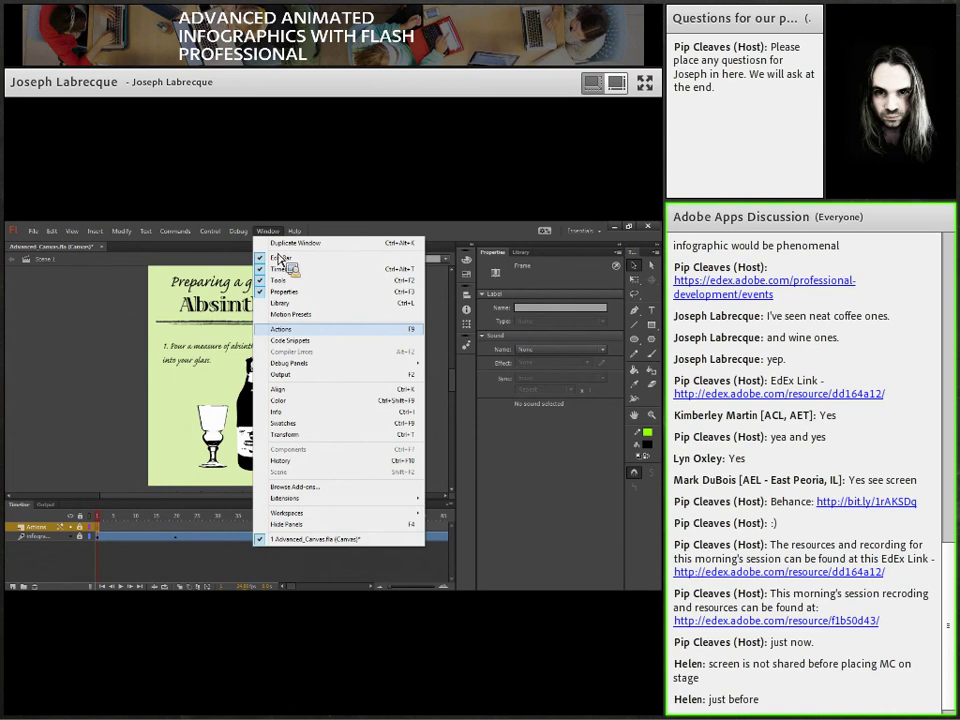
{"action": "left_click", "coordinate": [414, 334]}
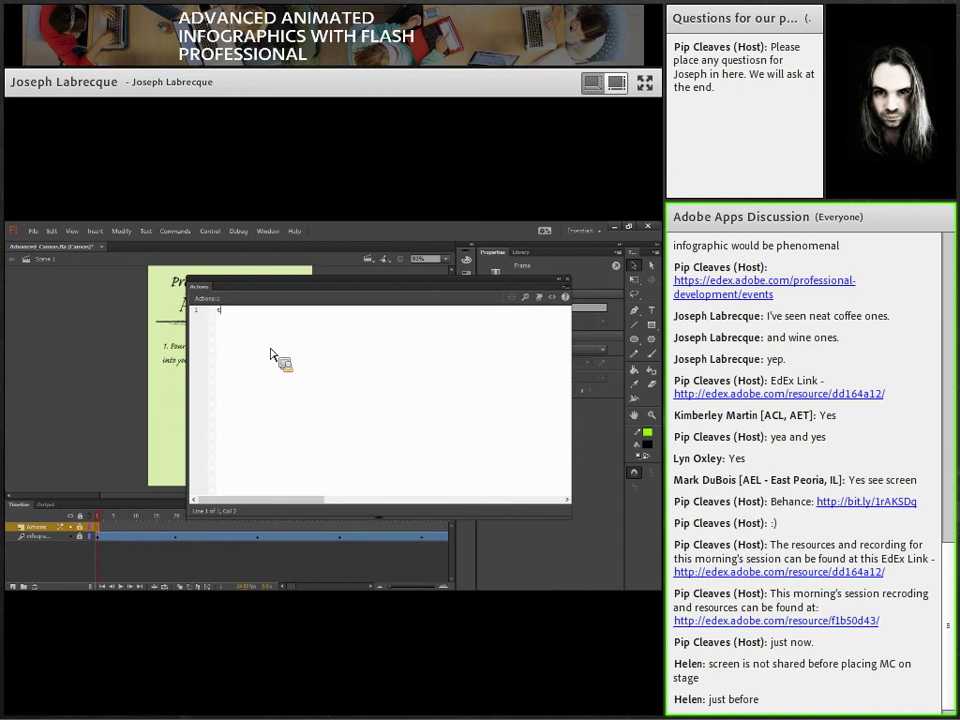
{"action": "type", "text": "."}
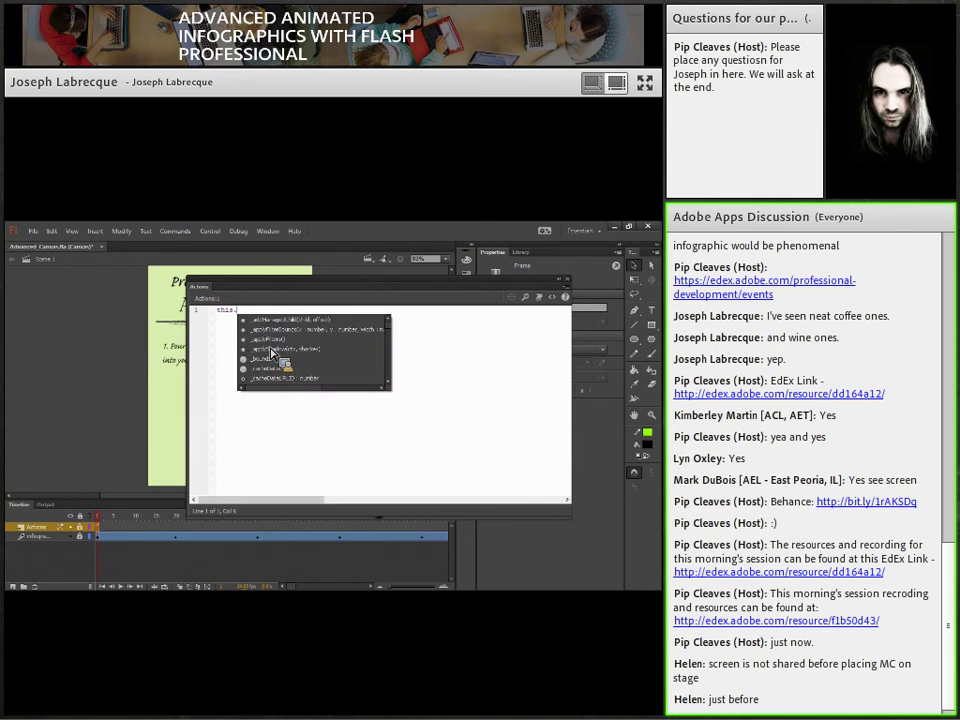
{"action": "type", "text": "stop"}
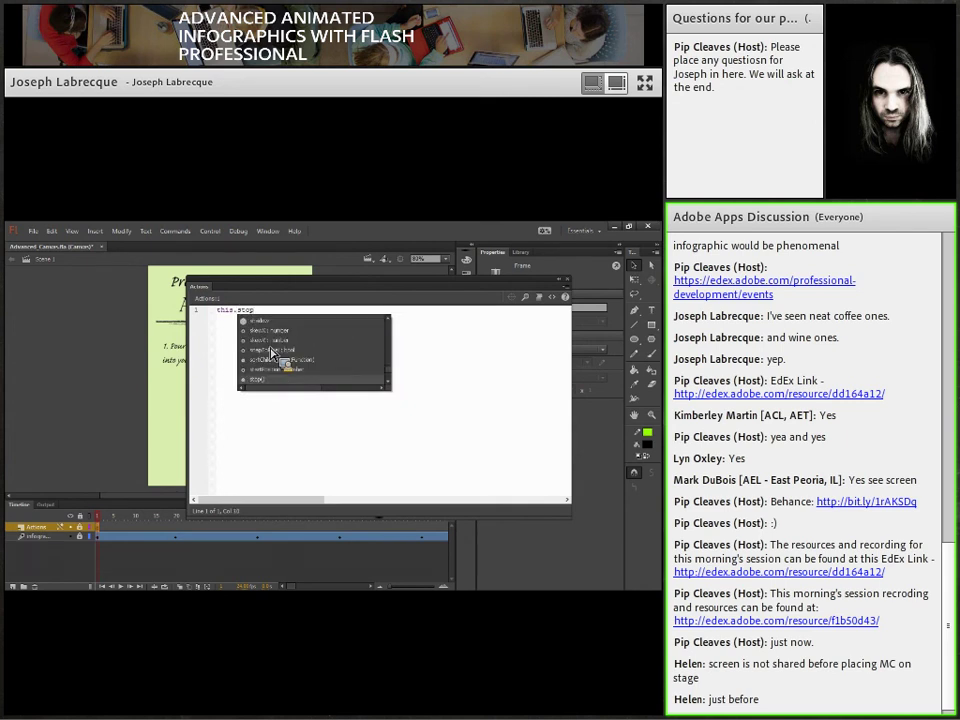
{"action": "key", "text": "Return"}
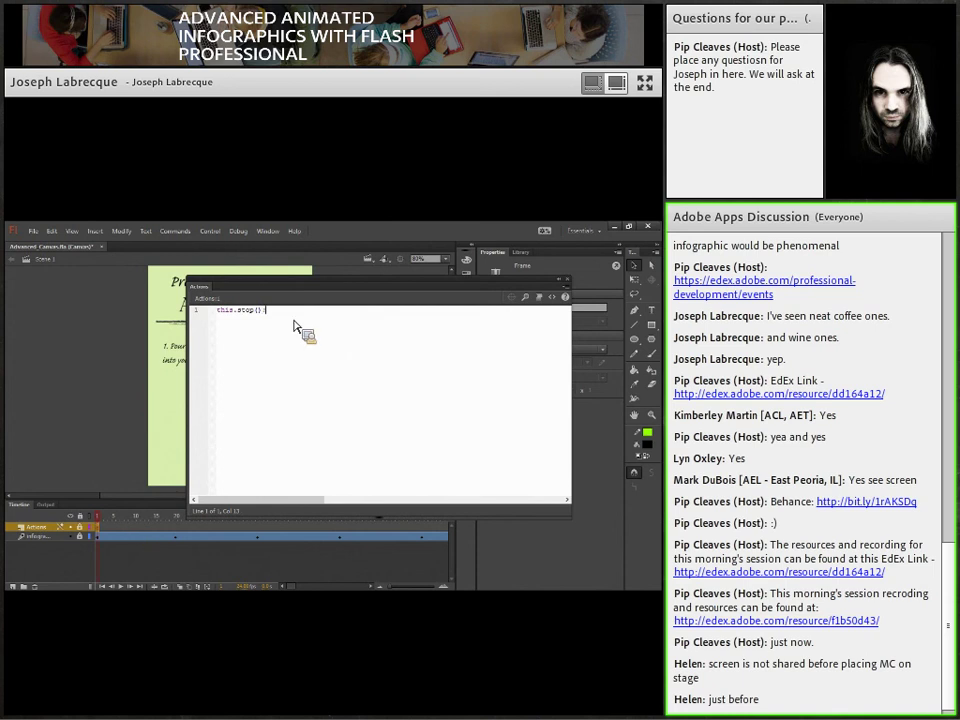
Copy the this.stop(); script and paste it into a new keyframe at frame 20 of the Actions layer
{"action": "left_click_drag", "start_coordinate": [297, 315], "coordinate": [221, 326]}
{"action": "key", "text": "ctrl+c"}
{"action": "left_click_drag", "start_coordinate": [347, 289], "coordinate": [364, 320]}
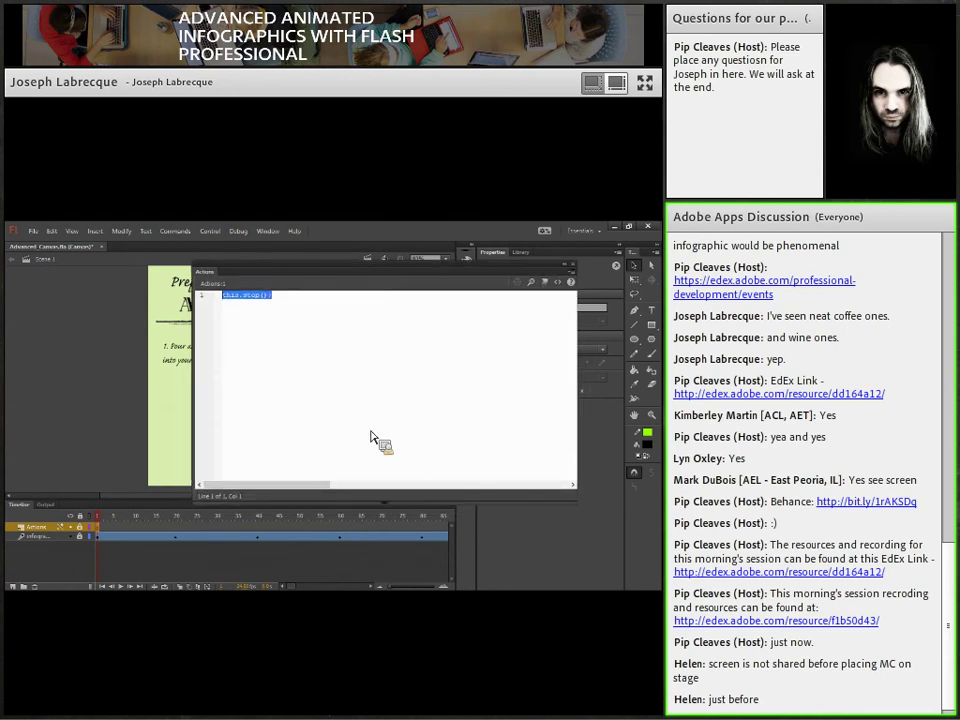
{"action": "left_click", "coordinate": [192, 540]}
{"action": "left_click_drag", "start_coordinate": [194, 541], "coordinate": [280, 313]}
{"action": "left_click_drag", "start_coordinate": [199, 547], "coordinate": [182, 533]}
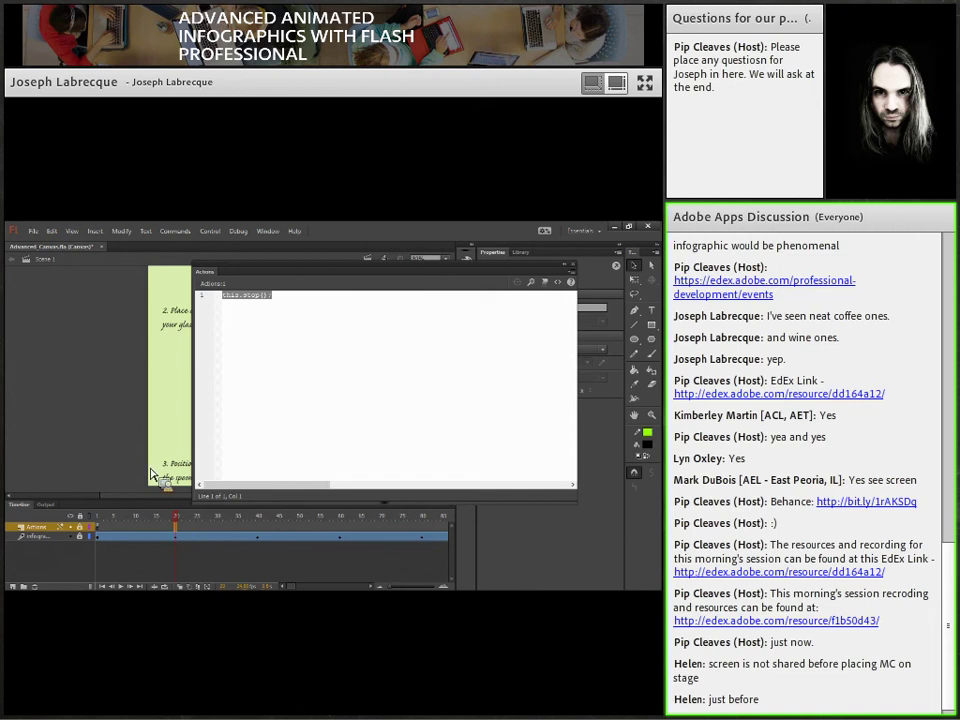
{"action": "left_click", "coordinate": [95, 231]}
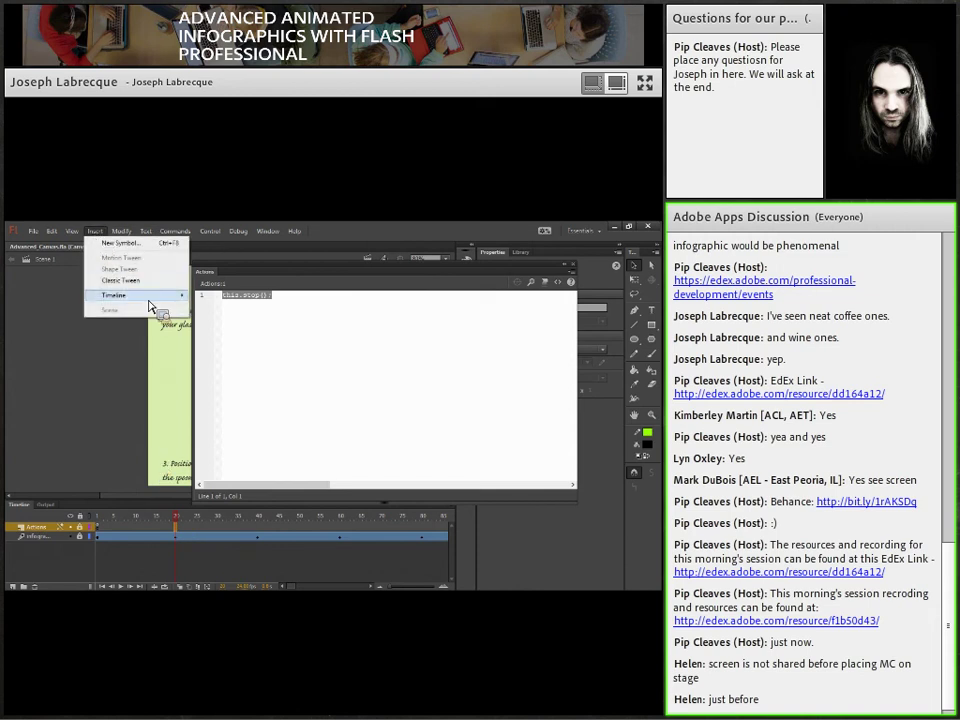
{"action": "mouse_move", "coordinate": [160, 295]}
{"action": "left_click", "coordinate": [237, 346]}
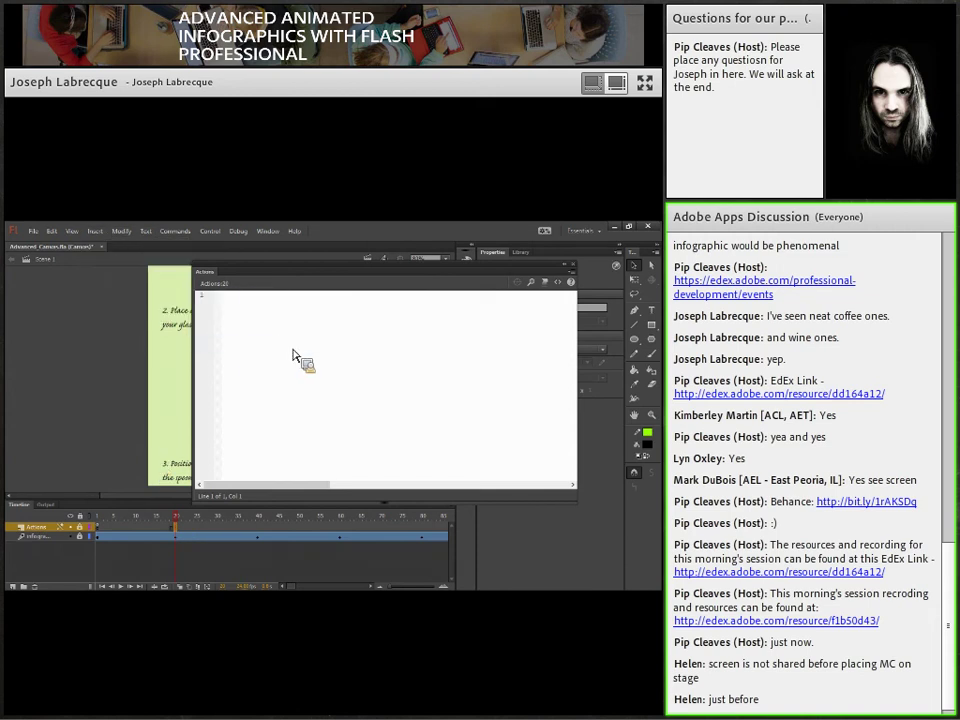
{"action": "type", "text": "this.stop();"}
Insert a keyframe at frame 40 of the Actions layer and give it the script this.stop();
{"action": "left_click", "coordinate": [262, 535]}
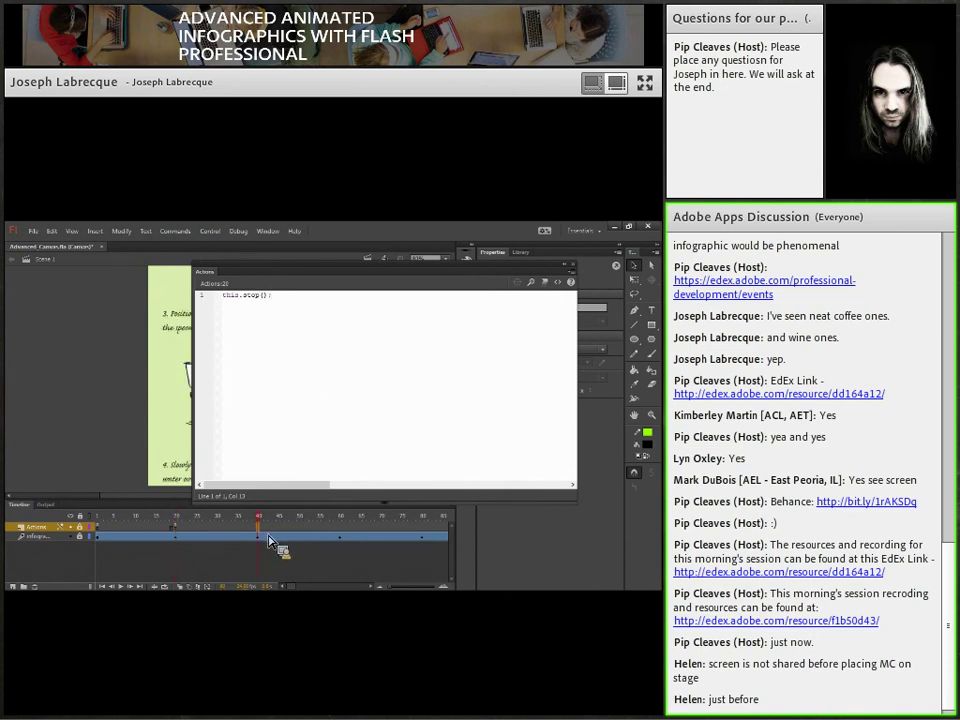
{"action": "left_click", "coordinate": [95, 231]}
{"action": "mouse_move", "coordinate": [140, 298]}
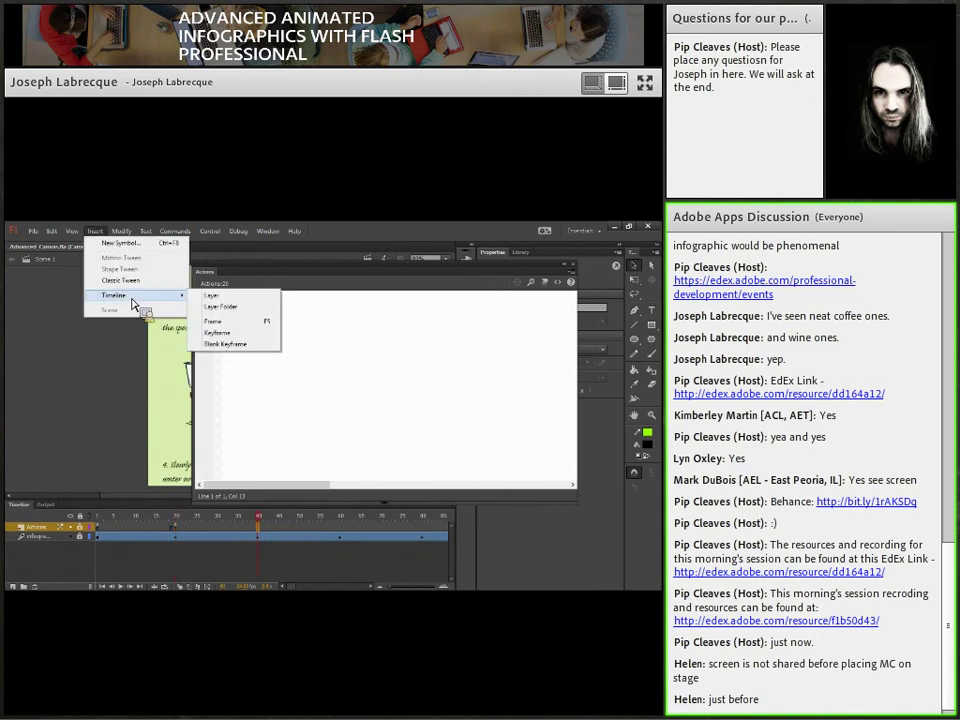
{"action": "left_click", "coordinate": [233, 333]}
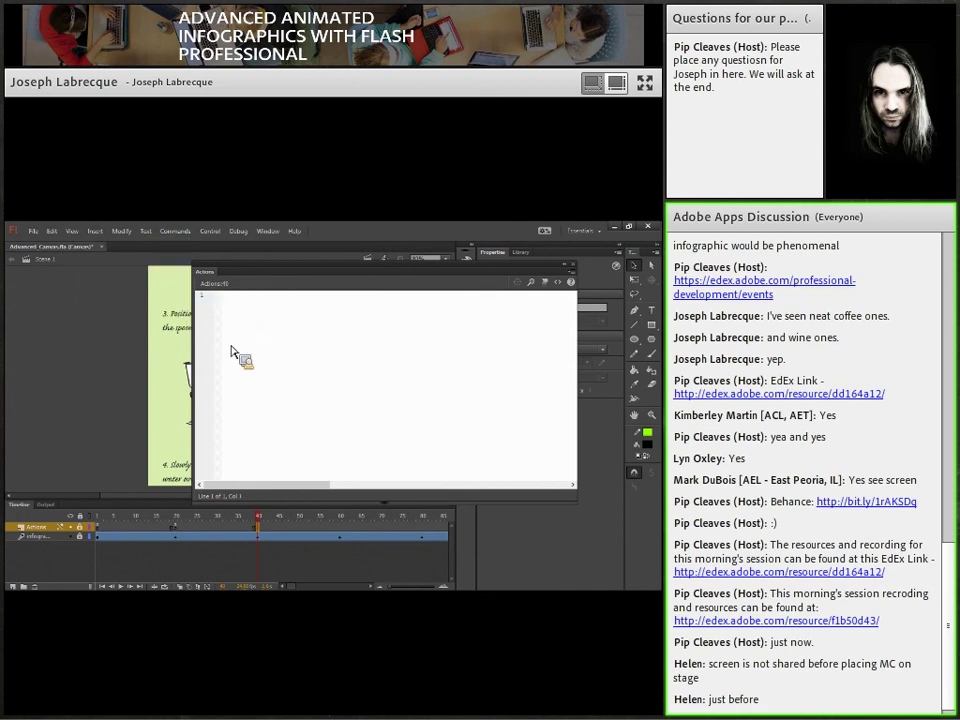
{"action": "type", "text": "this.stop();"}
Insert a keyframe at frame 60 of the Actions layer and paste the copied this.stop(); script into it
{"action": "left_click", "coordinate": [343, 536]}
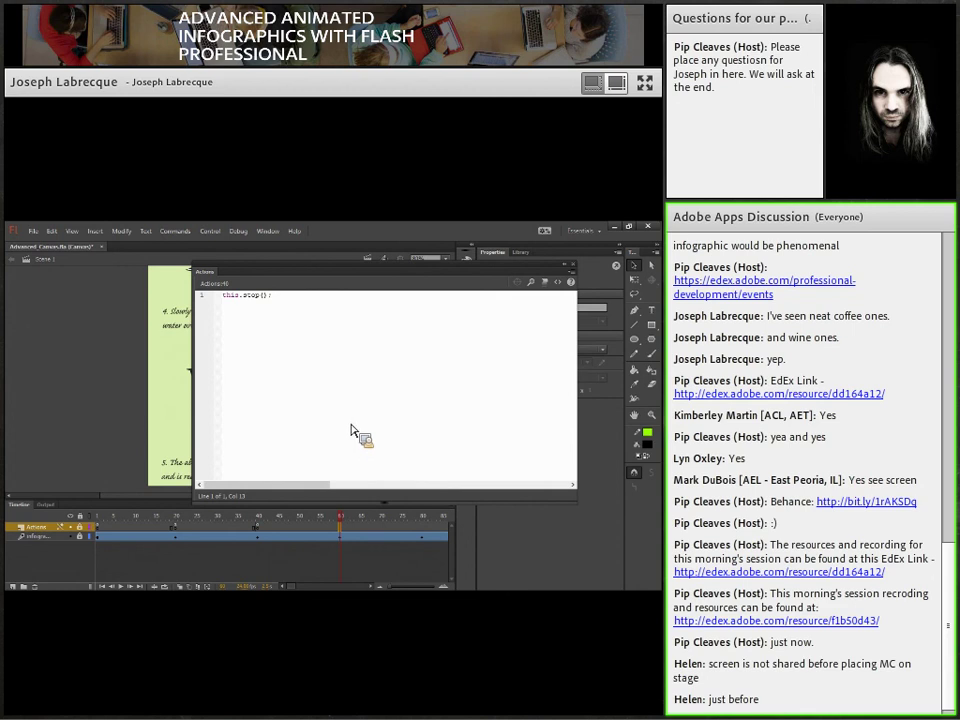
{"action": "key", "text": "F6"}
{"action": "key", "text": "ctrl+v"}
Add Actions layer keyframes at frames 80 and 100, each containing the script this.stop();
{"action": "left_click", "coordinate": [428, 530]}
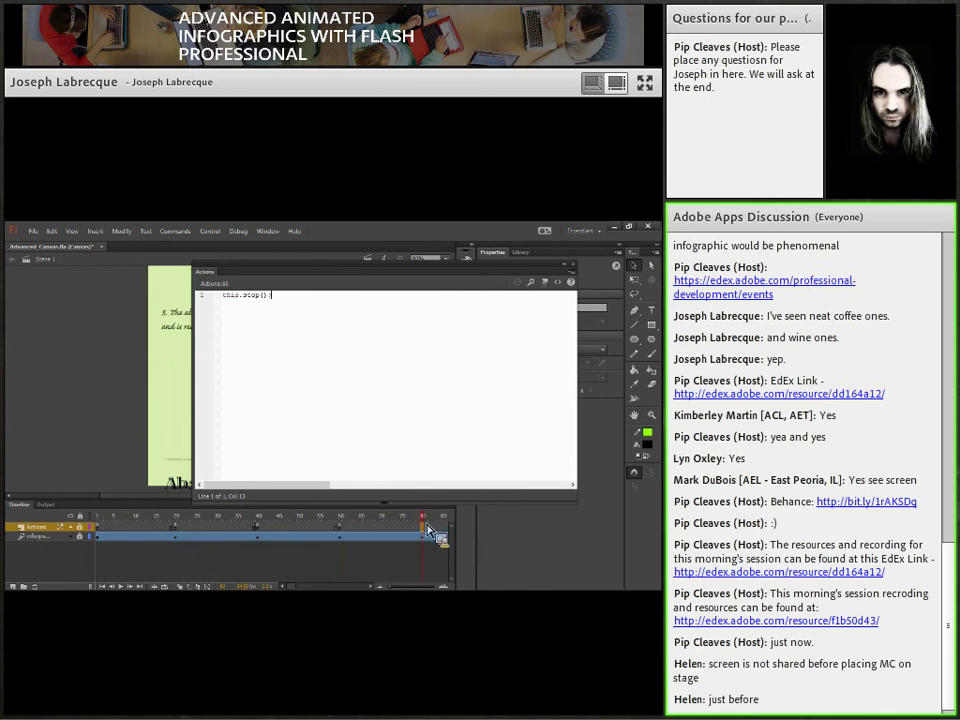
{"action": "left_click_drag", "start_coordinate": [425, 530], "coordinate": [214, 537]}
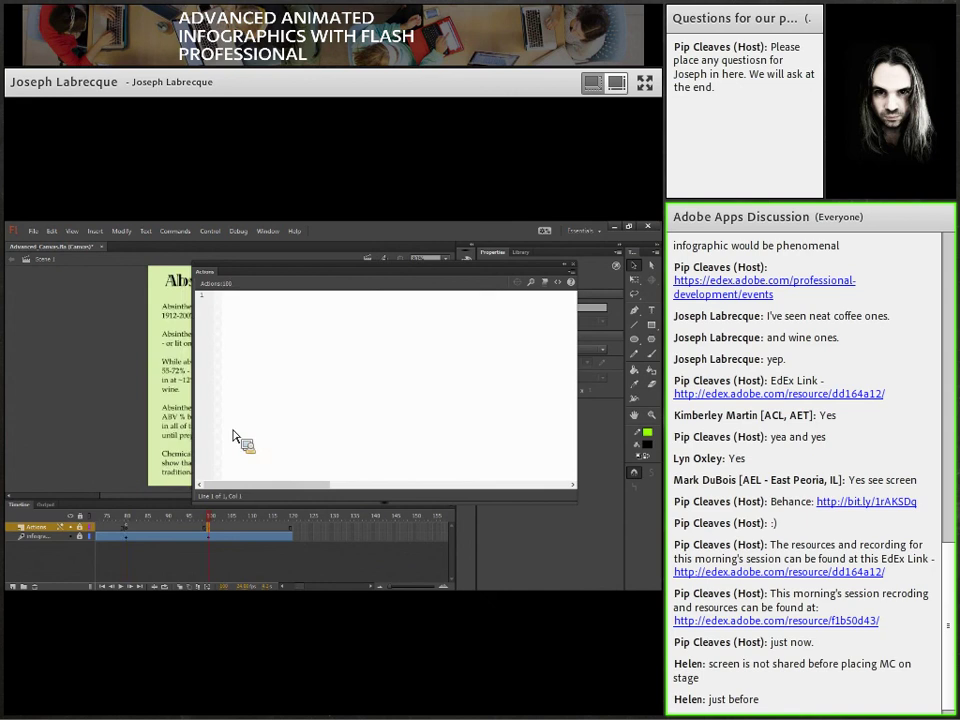
{"action": "type", "text": "this.stop();"}
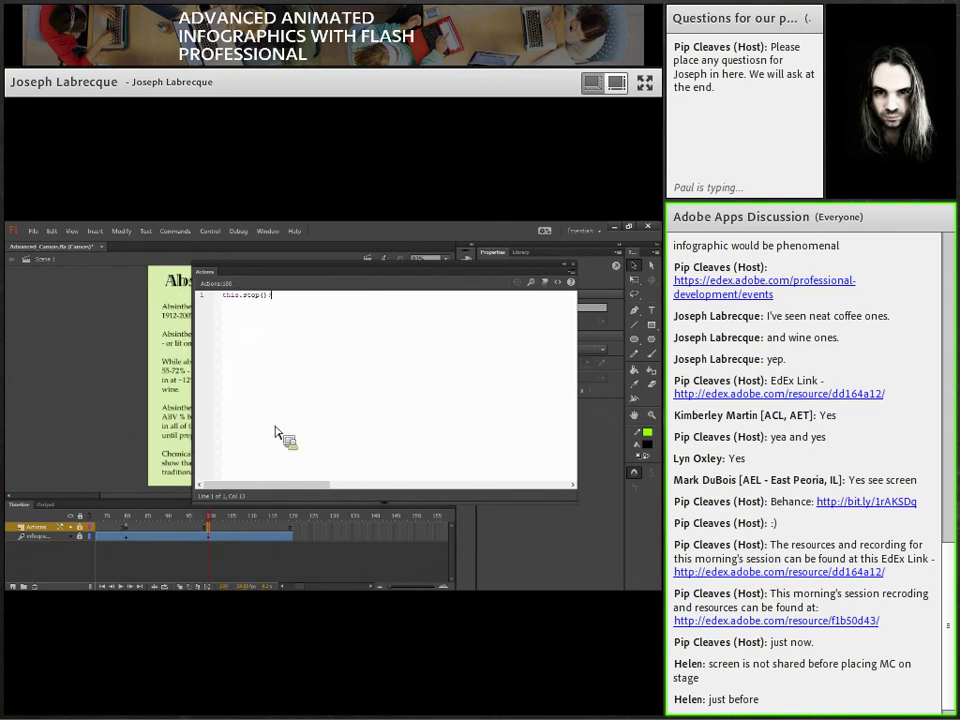
Add a keyframe at frame 120 of the Actions layer with the script this.gotoAndStop(0);
{"action": "left_click", "coordinate": [291, 528]}
{"action": "left_click", "coordinate": [294, 530]}
{"action": "left_click", "coordinate": [349, 396]}
{"action": "type", "text": "this.gets"}
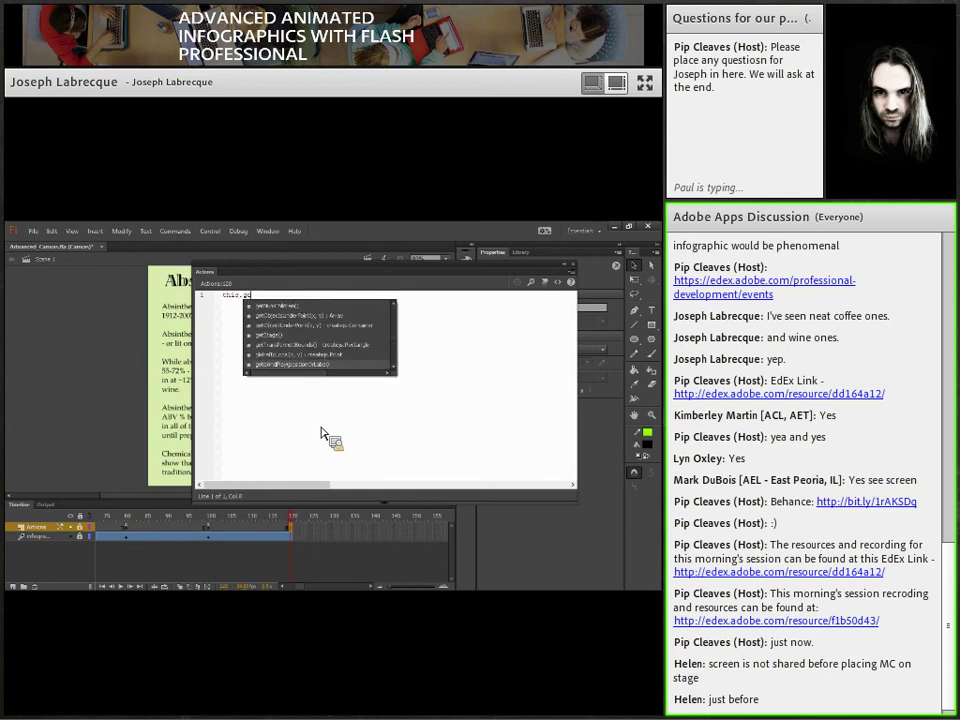
{"action": "type", "text": "AndStop("}
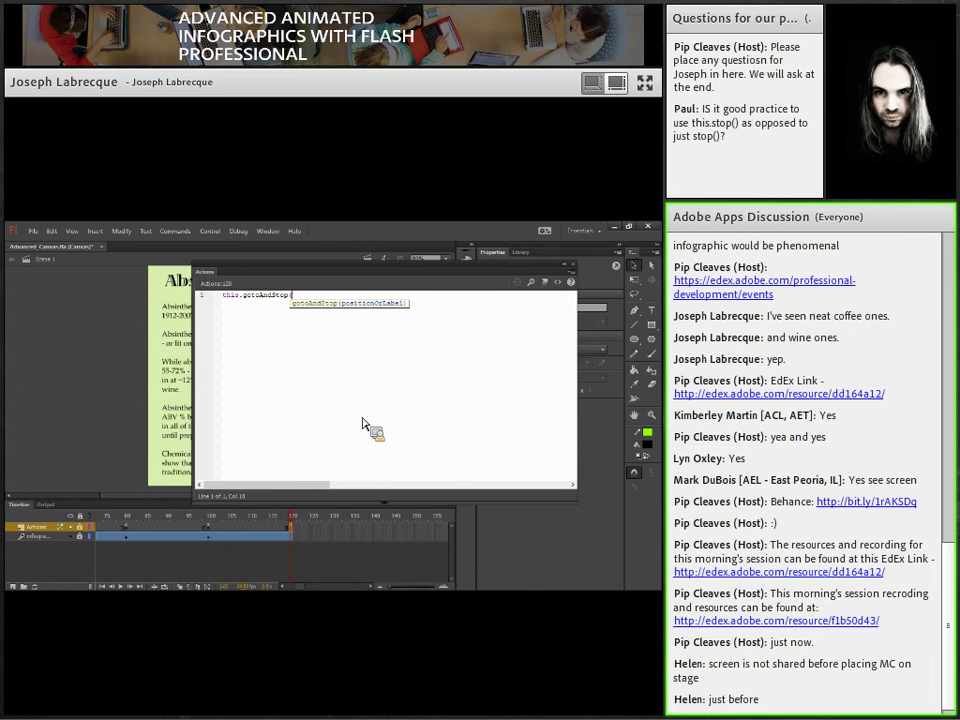
{"action": "type", "text": ");"}
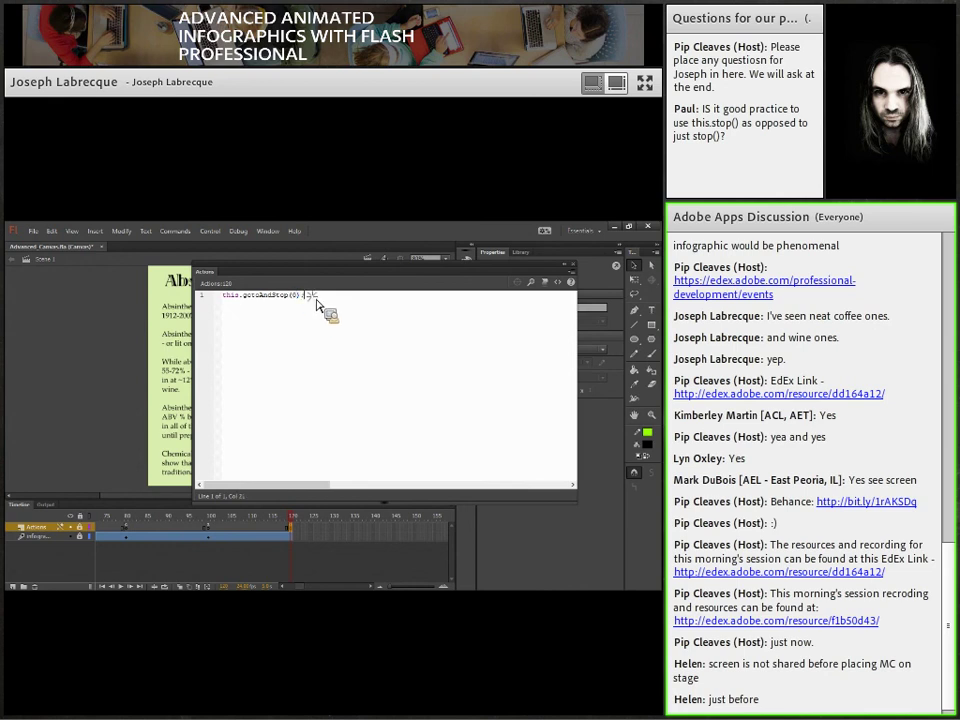
{"action": "double_click", "coordinate": [295, 298]}
{"action": "left_click", "coordinate": [295, 323]}
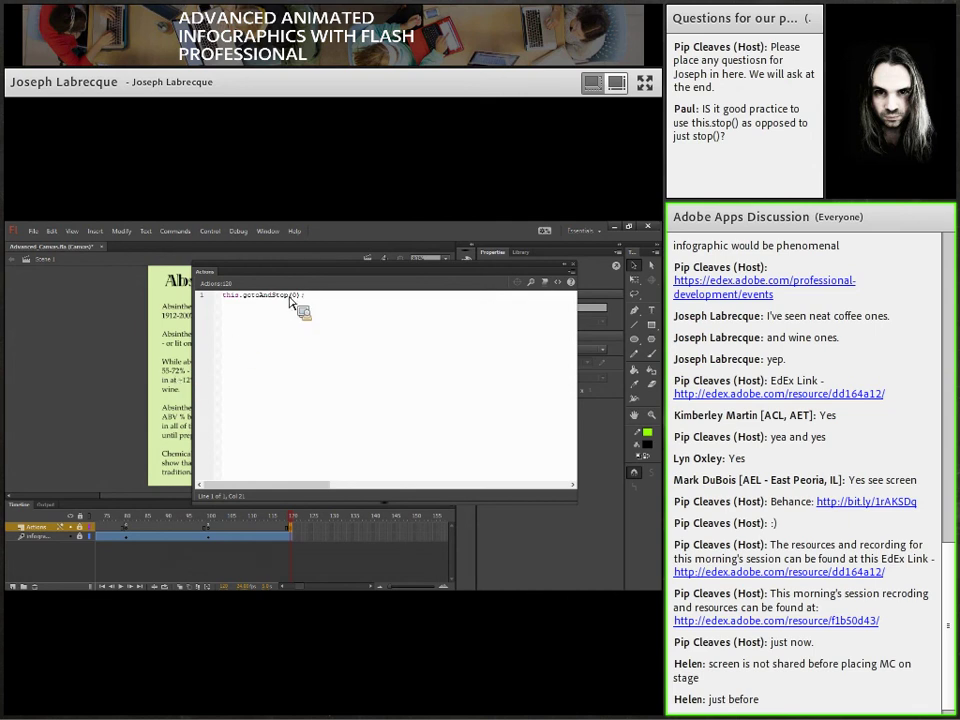
Close the Actions script editor after checking the scripted keyframes along the timeline
{"action": "left_click_drag", "start_coordinate": [205, 270], "coordinate": [233, 269]}
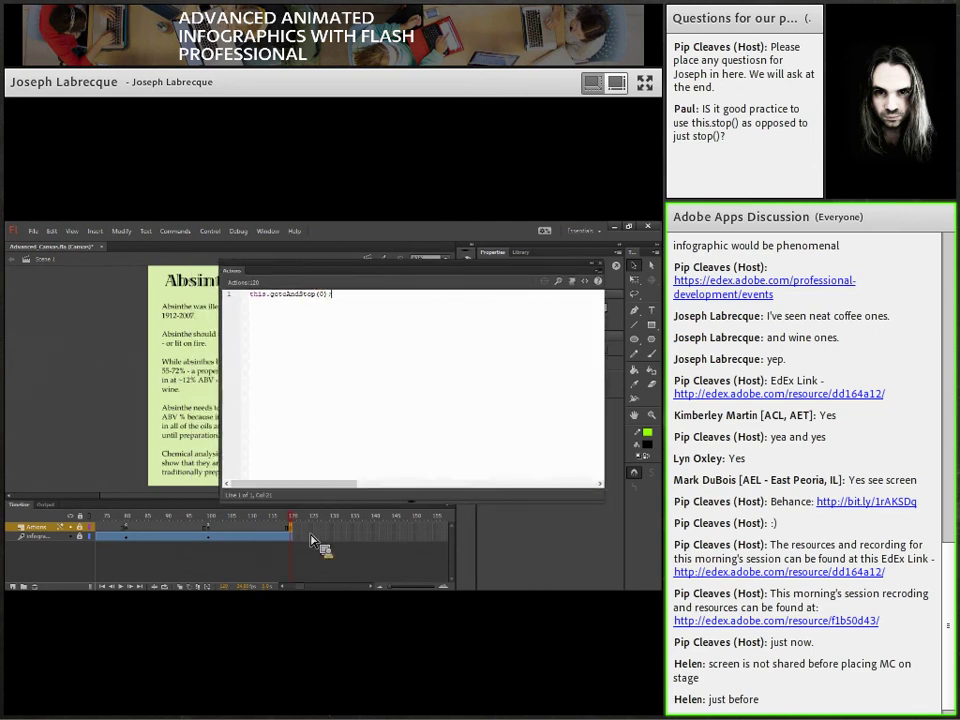
{"action": "left_click_drag", "start_coordinate": [304, 586], "coordinate": [290, 587]}
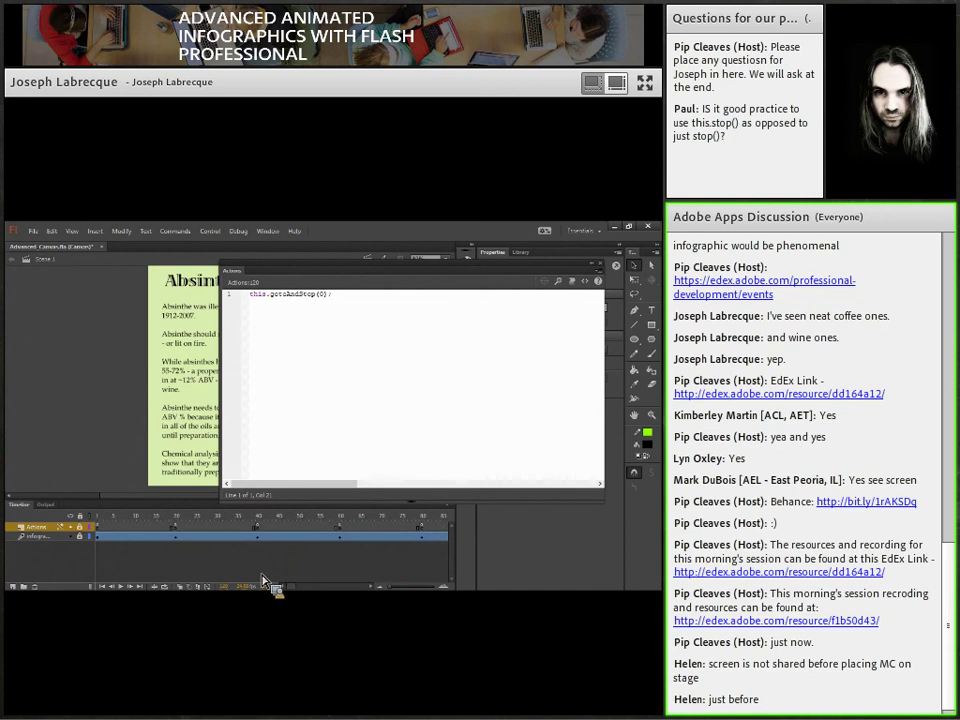
{"action": "left_click_drag", "start_coordinate": [341, 536], "coordinate": [348, 538]}
{"action": "left_click", "coordinate": [601, 267]}
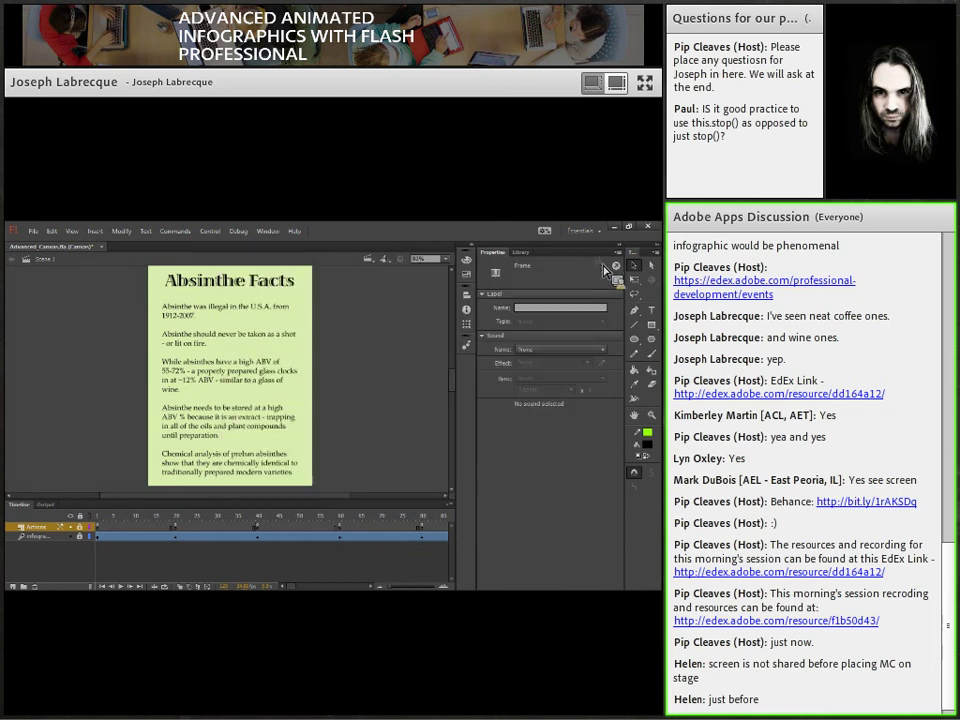
Select the InfoGraphic clip at frame 1 and look through the ActionScript and HTML5 Canvas code snippets, including Timeline Navigation
{"action": "left_click_drag", "start_coordinate": [81, 525], "coordinate": [104, 551]}
{"action": "left_click", "coordinate": [240, 383]}
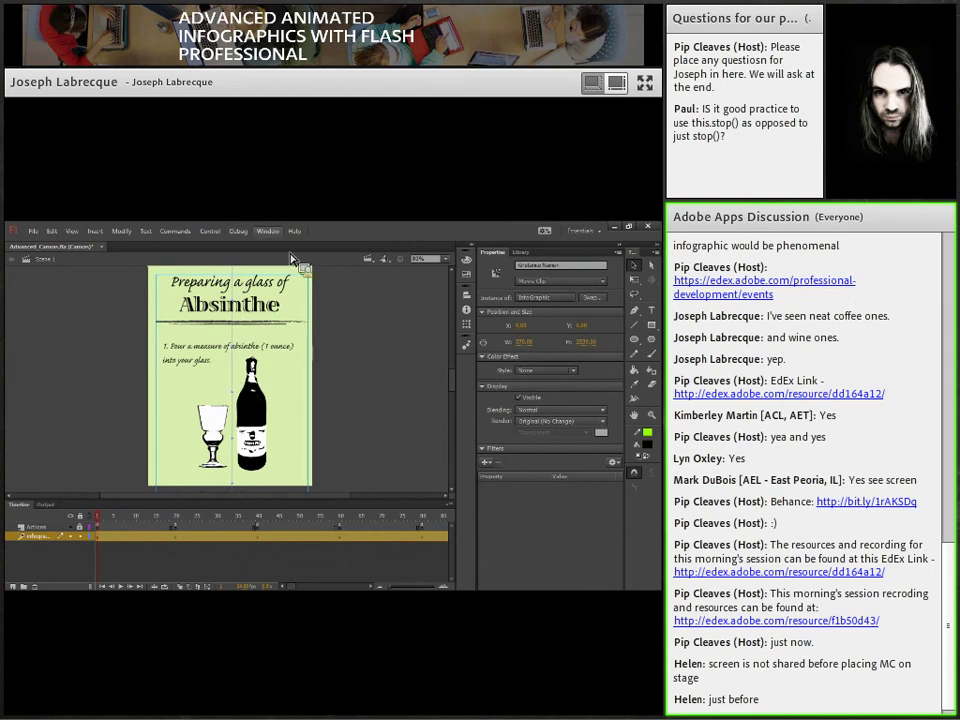
{"action": "left_click", "coordinate": [268, 231]}
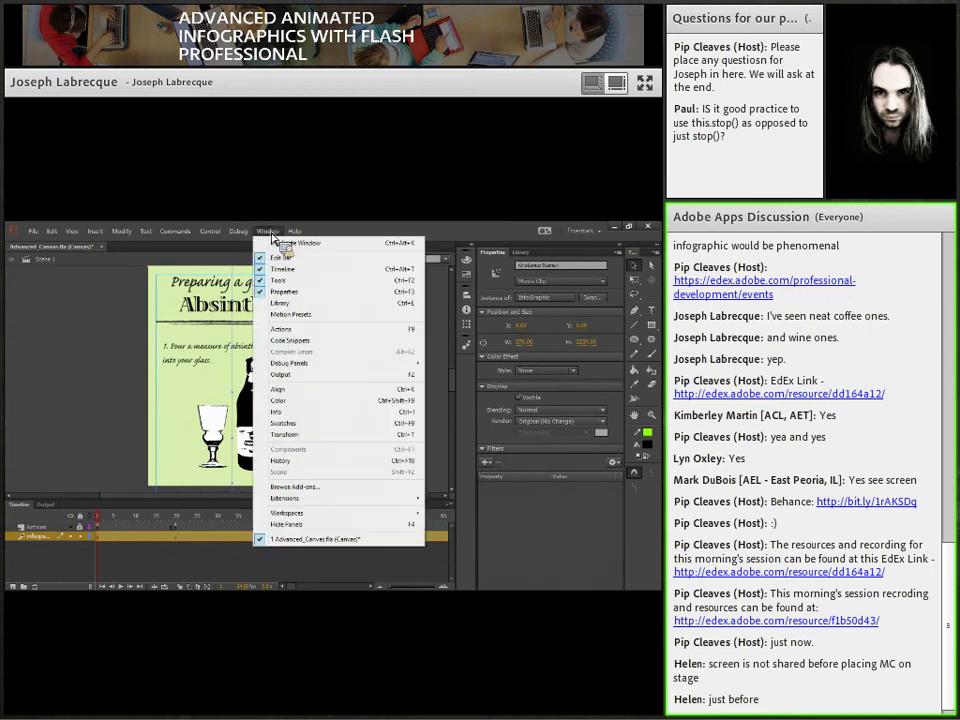
{"action": "left_click", "coordinate": [323, 343]}
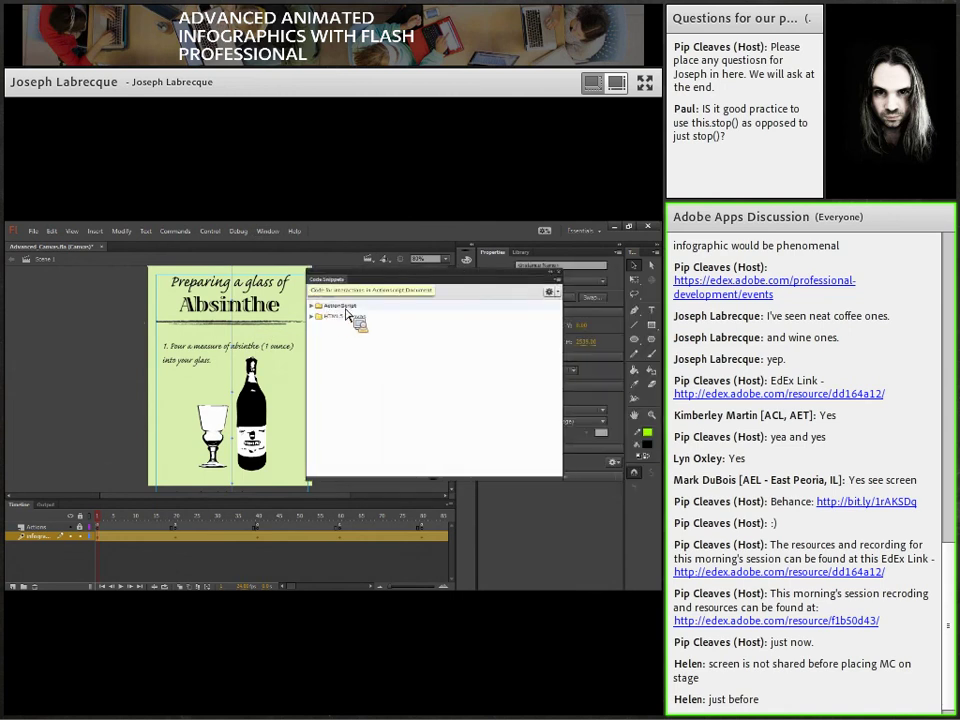
{"action": "double_click", "coordinate": [330, 307]}
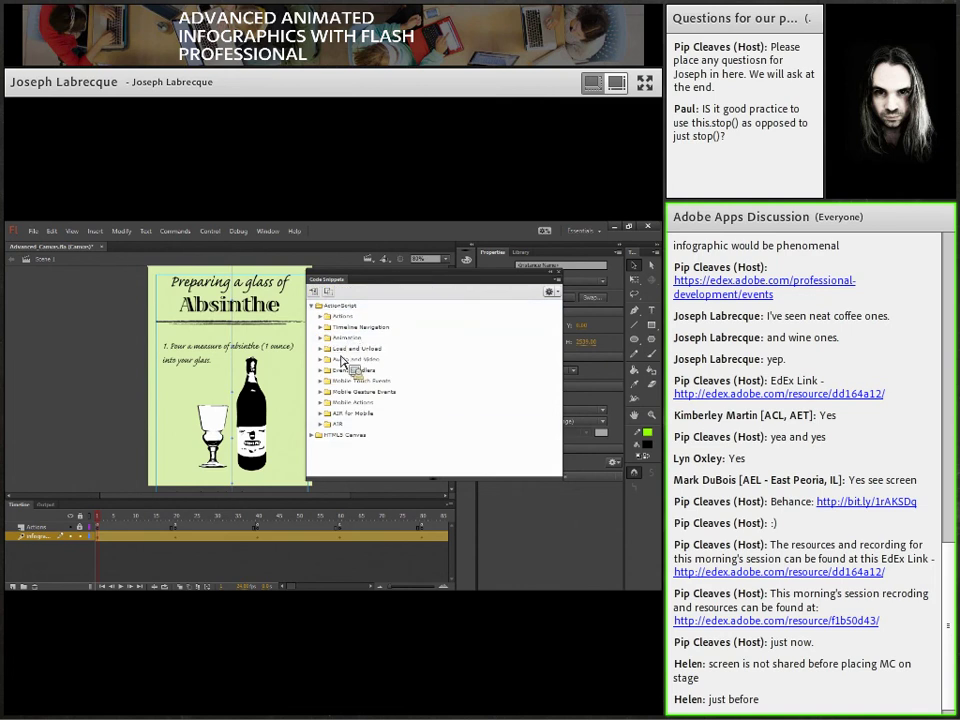
{"action": "double_click", "coordinate": [330, 306]}
{"action": "double_click", "coordinate": [335, 316]}
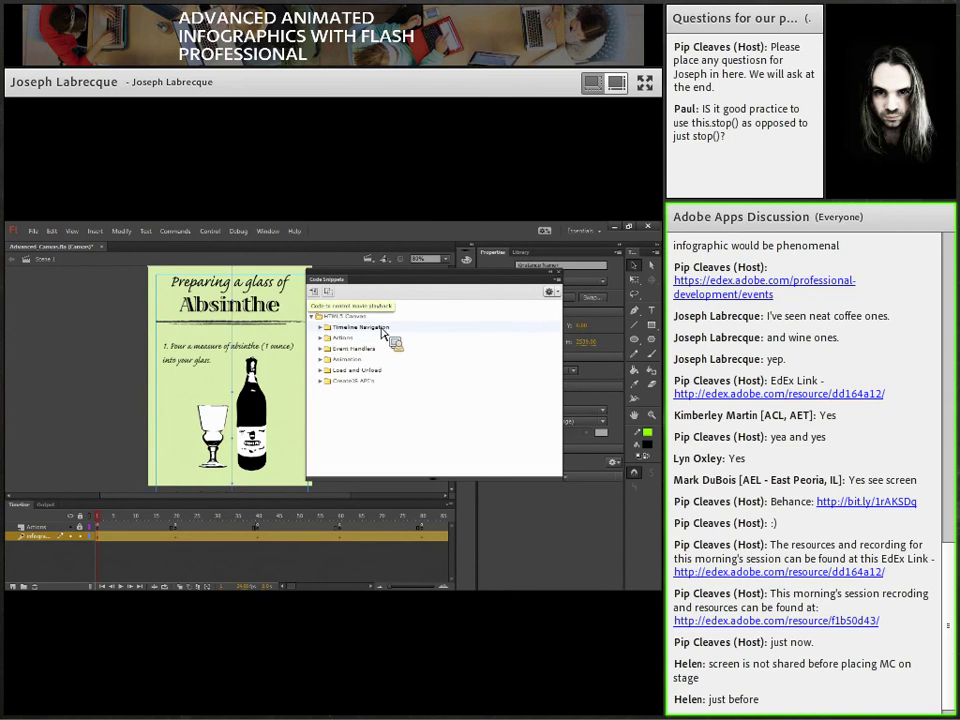
{"action": "double_click", "coordinate": [340, 329]}
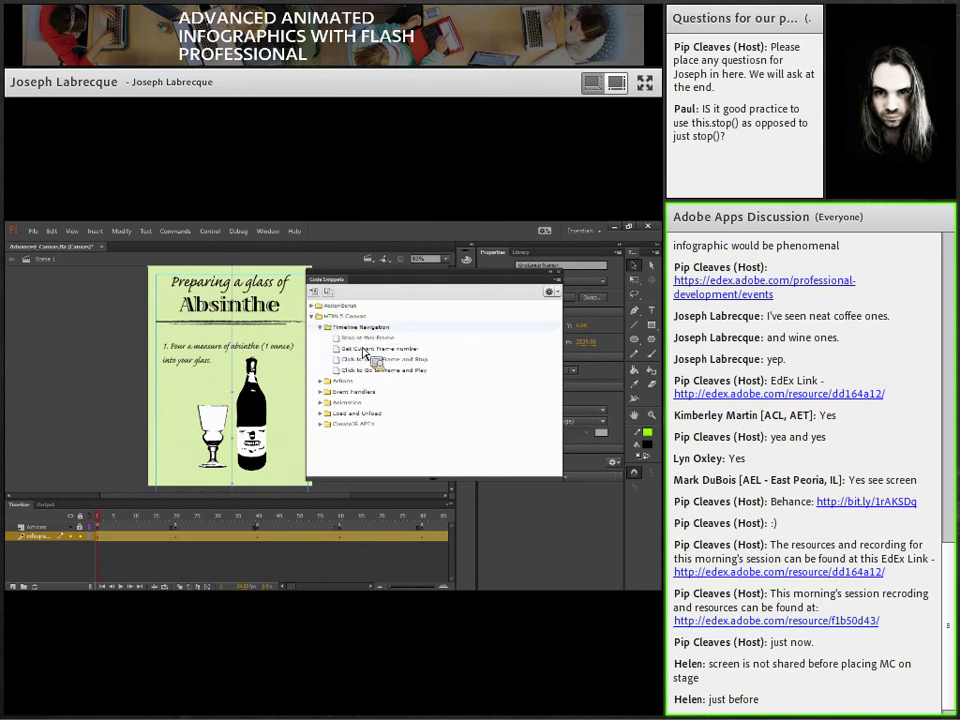
{"action": "double_click", "coordinate": [345, 327]}
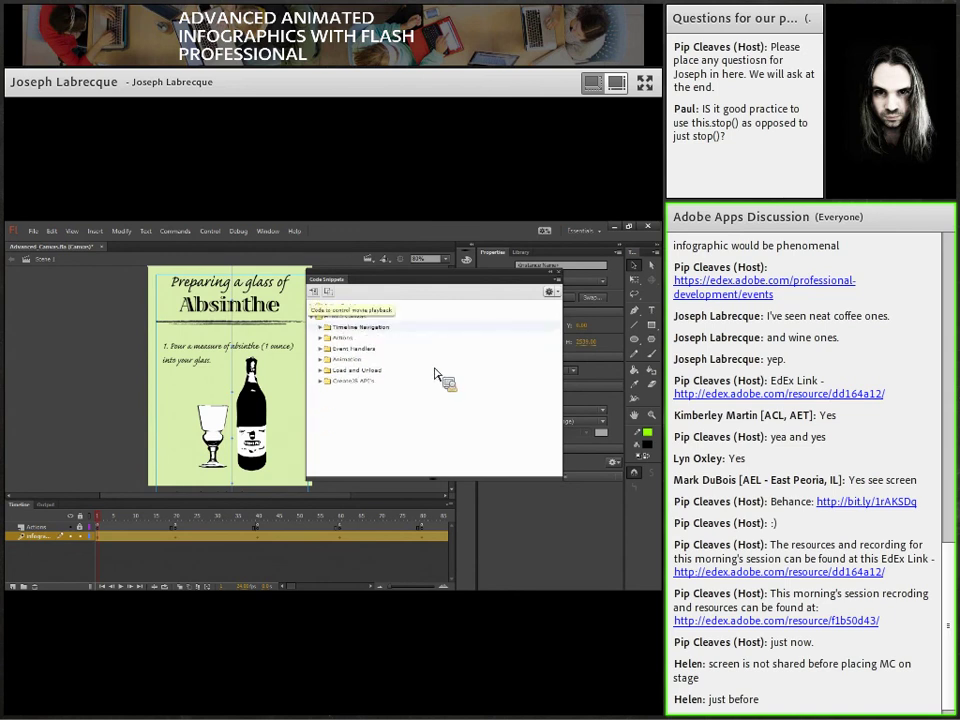
Apply the HTML5 Canvas Mouse Click Event snippet to the InfoGraphic clip, accepting an automatically created instance name
{"action": "double_click", "coordinate": [340, 350]}
{"action": "left_click_drag", "start_coordinate": [361, 366], "coordinate": [318, 296]}
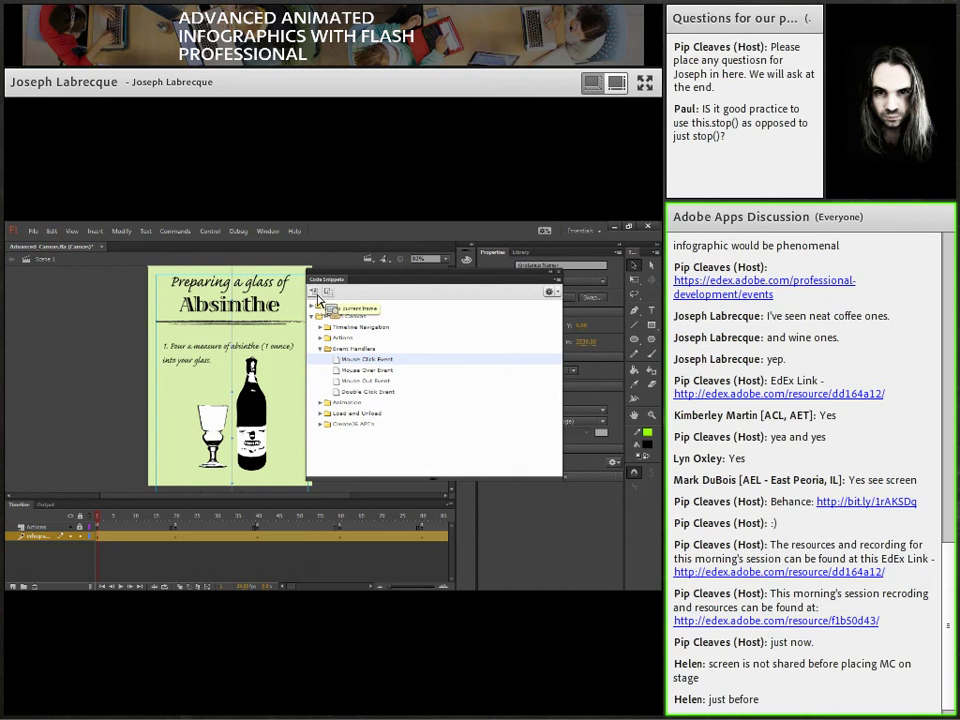
{"action": "left_click", "coordinate": [318, 296]}
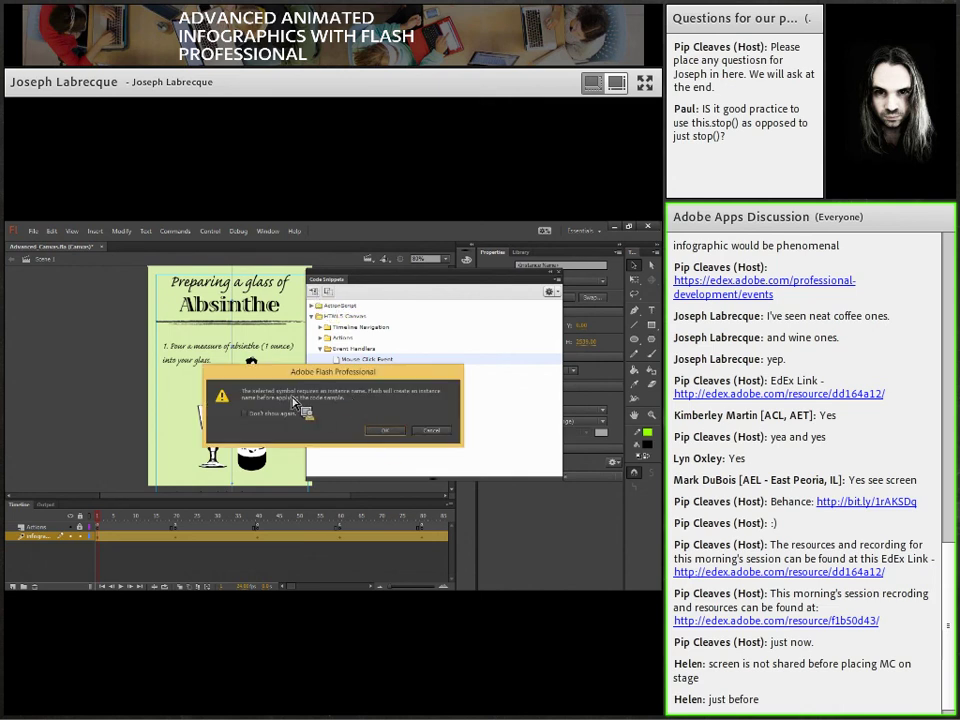
{"action": "left_click", "coordinate": [385, 436]}
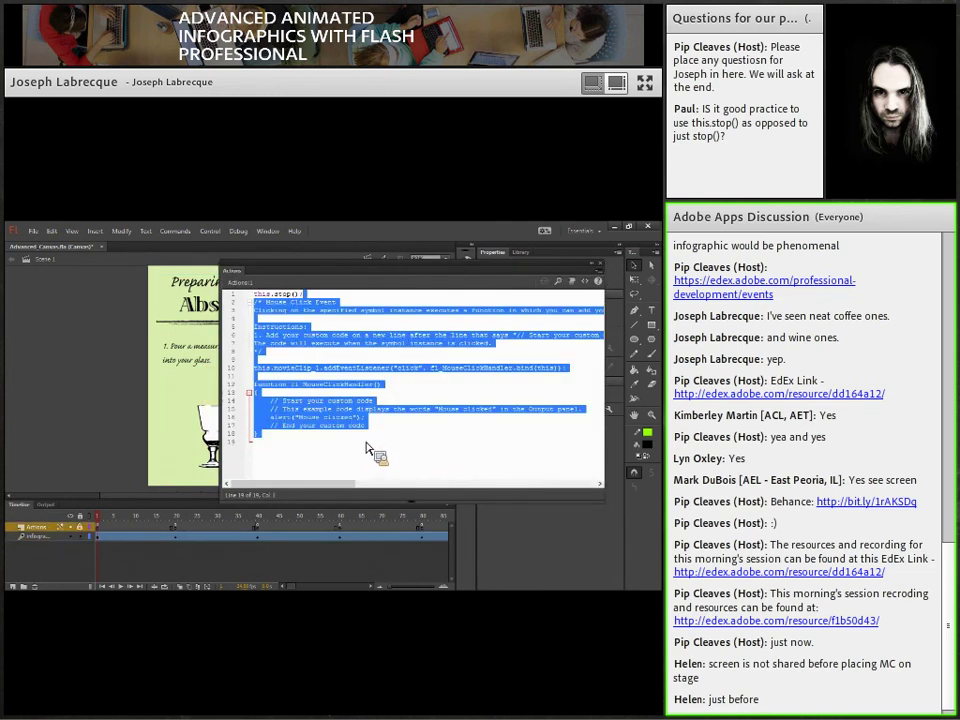
Move the script editor out of the way and rename the InfoGraphic clip's instance as ig
{"action": "left_click_drag", "start_coordinate": [356, 272], "coordinate": [345, 305]}
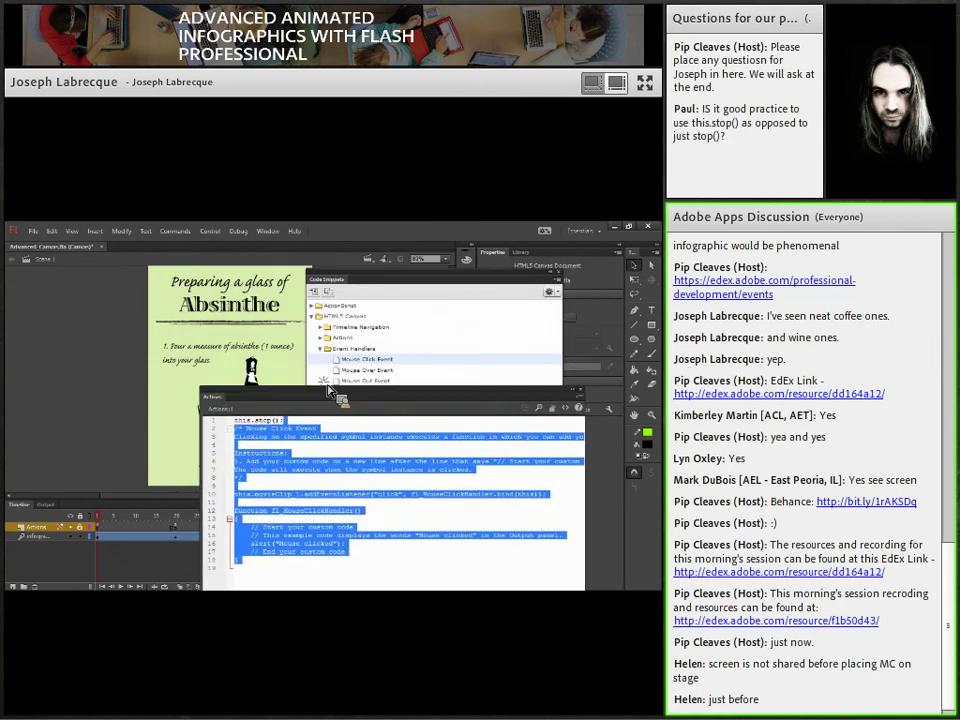
{"action": "left_click", "coordinate": [203, 338]}
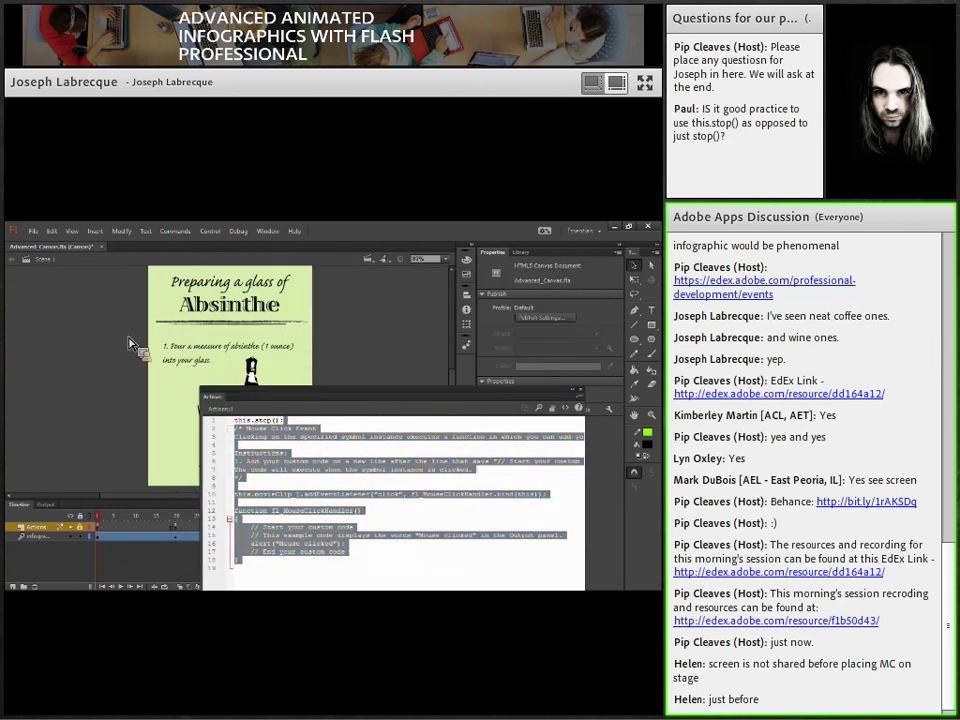
{"action": "left_click", "coordinate": [203, 338]}
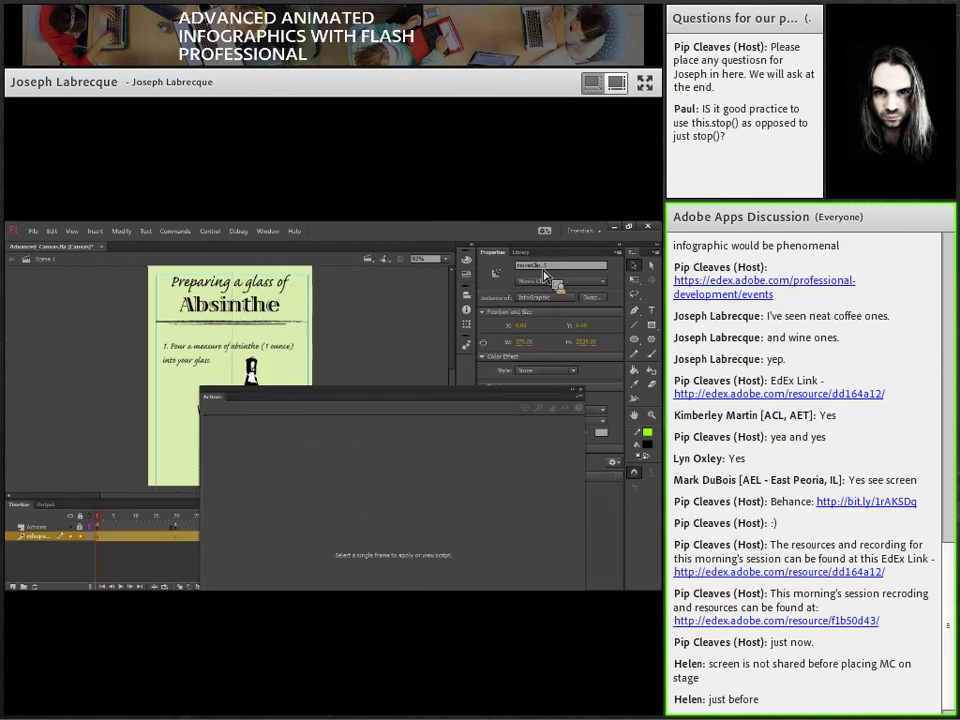
{"action": "double_click", "coordinate": [540, 267]}
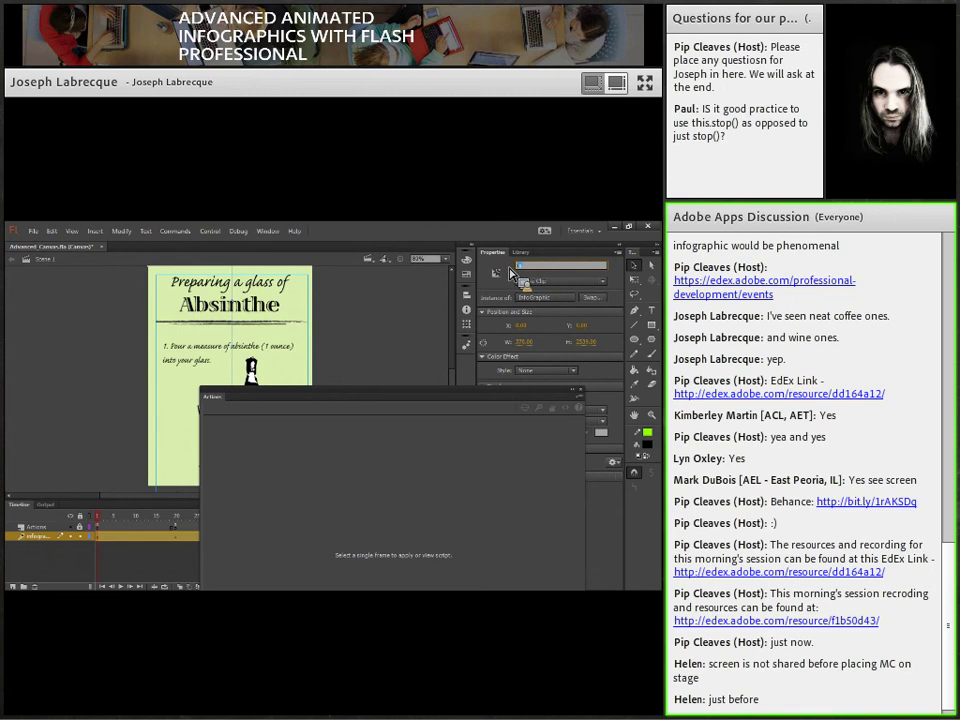
{"action": "left_click_drag", "start_coordinate": [541, 281], "coordinate": [175, 370]}
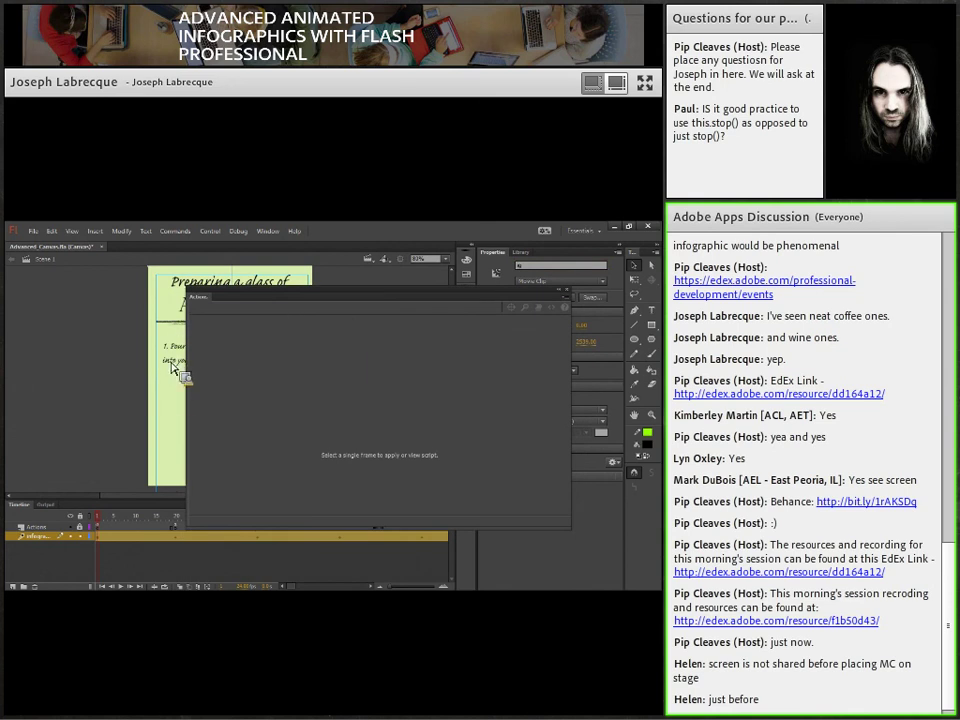
Remove the instruction comment and the example alert code from the Mouse Click Event snippet in the frame 1 script
{"action": "left_click", "coordinate": [102, 530]}
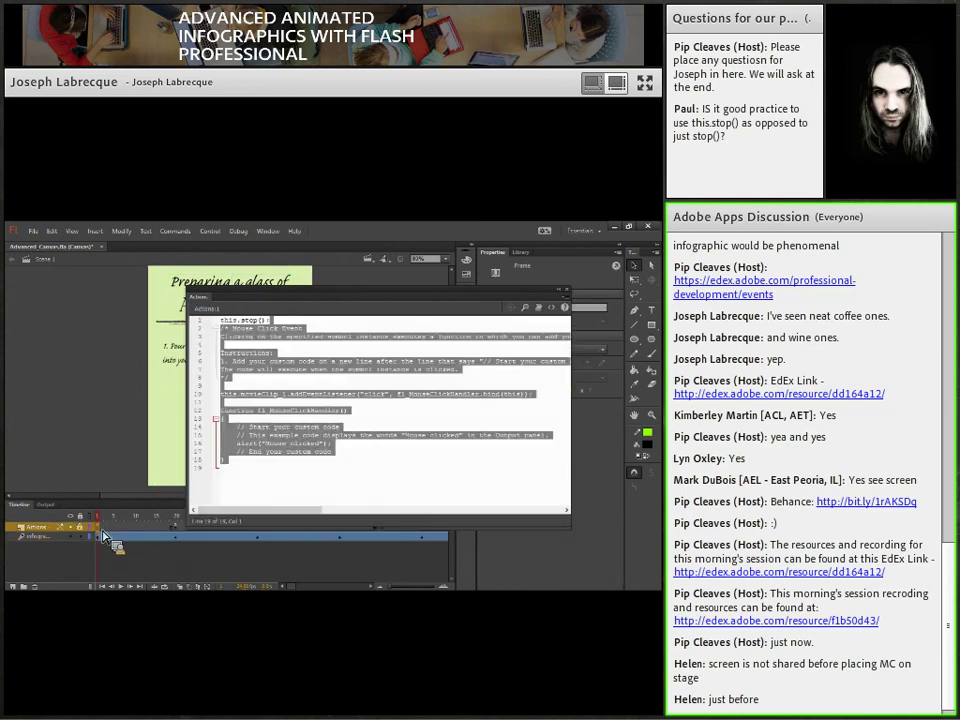
{"action": "left_click", "coordinate": [390, 413]}
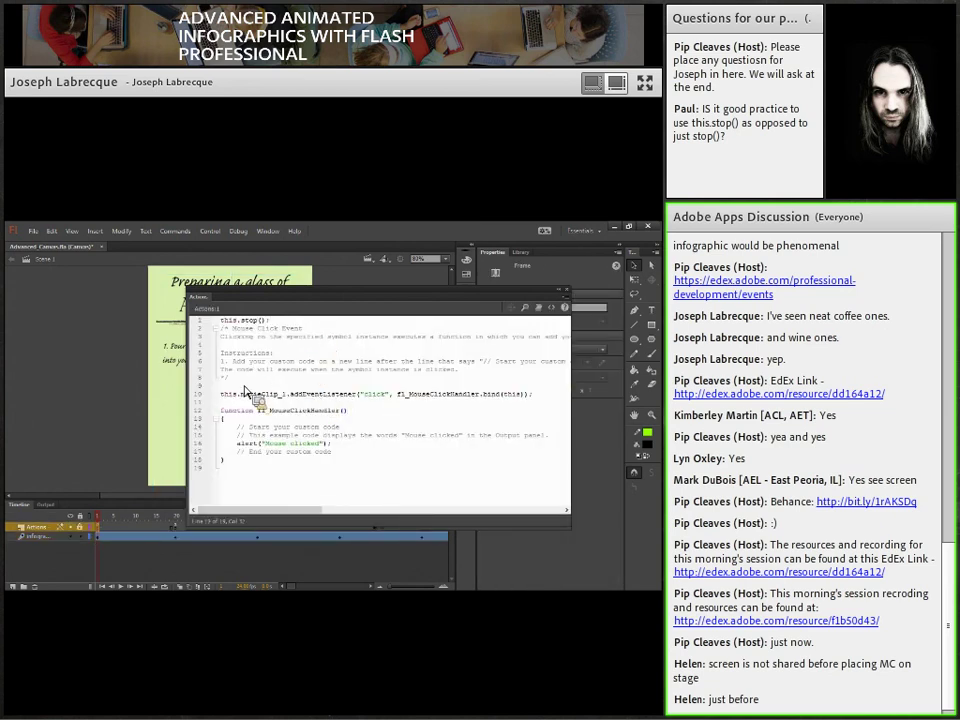
{"action": "left_click_drag", "start_coordinate": [240, 386], "coordinate": [220, 328]}
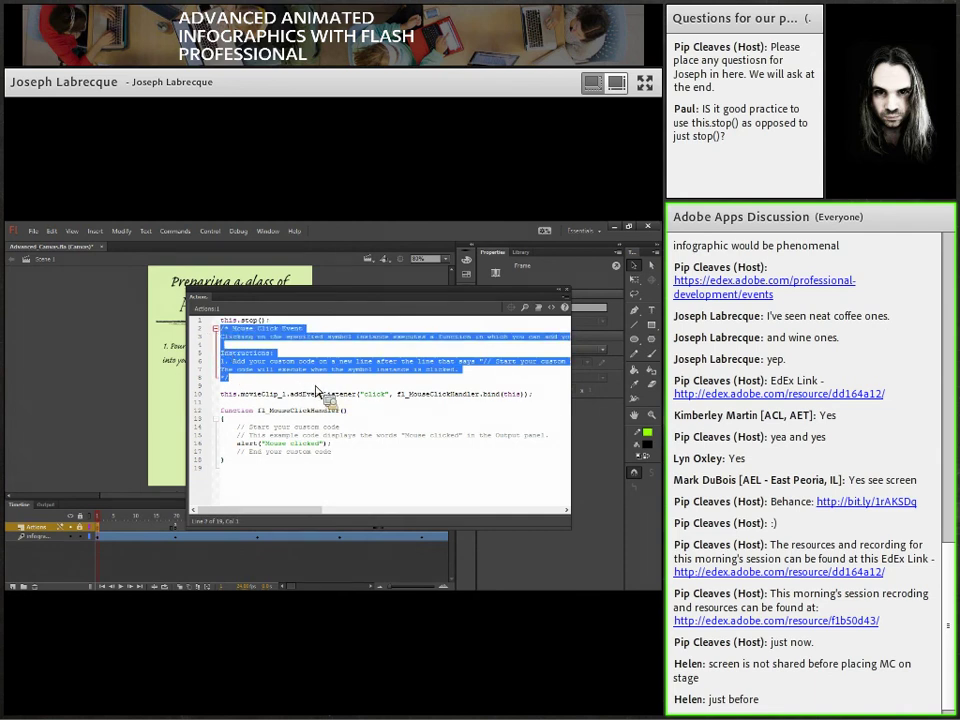
{"action": "key", "text": "Delete"}
{"action": "left_click_drag", "start_coordinate": [354, 401], "coordinate": [300, 400]}
{"action": "key", "text": "Delete"}
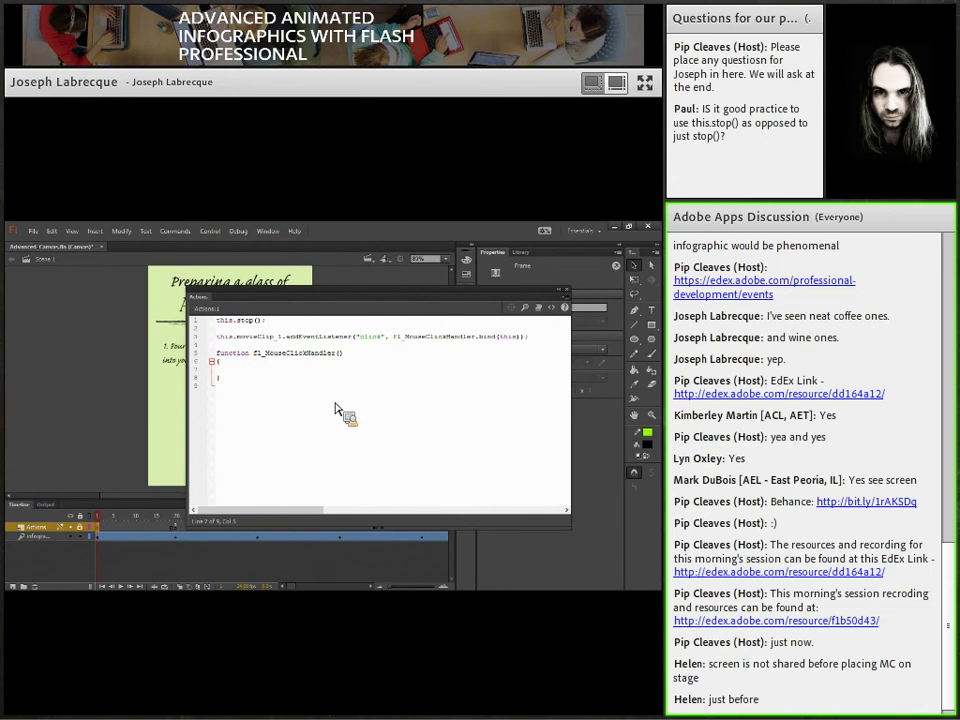
Point the click listener at this.ig and rename the handler function as igClick in both its definition and the listener
{"action": "double_click", "coordinate": [264, 337]}
{"action": "type", "text": "sq"}
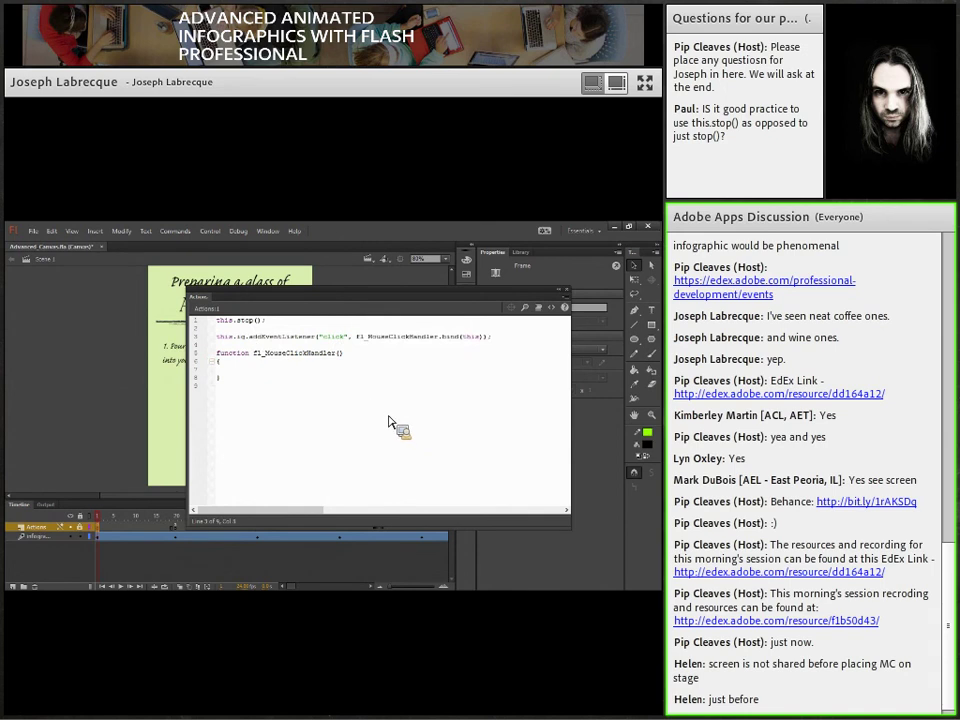
{"action": "double_click", "coordinate": [391, 337]}
{"action": "double_click", "coordinate": [292, 353]}
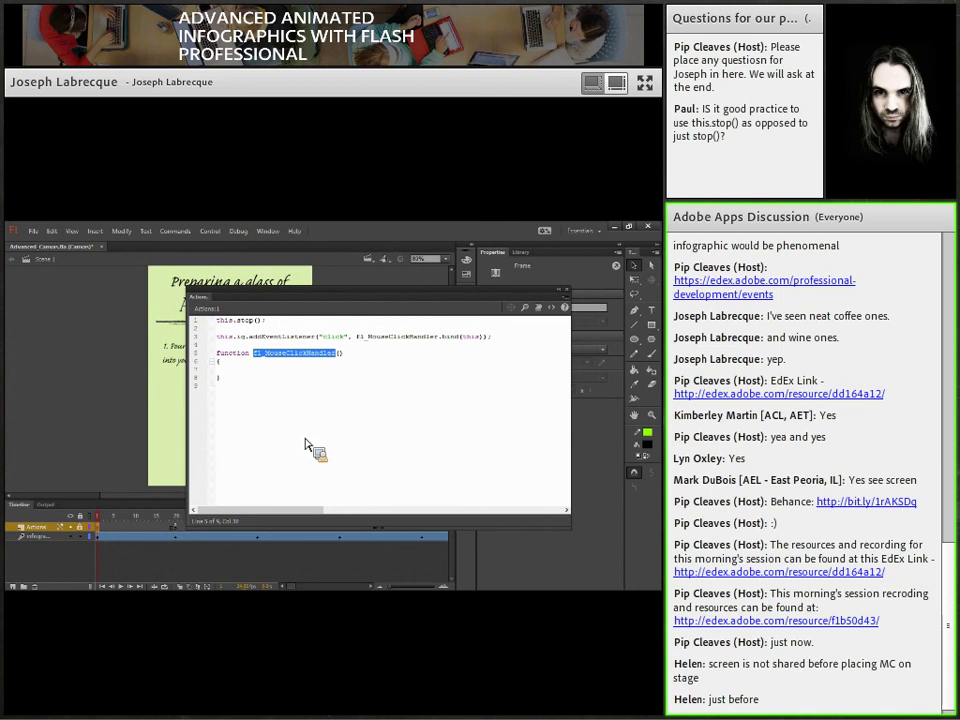
{"action": "type", "text": "iq"}
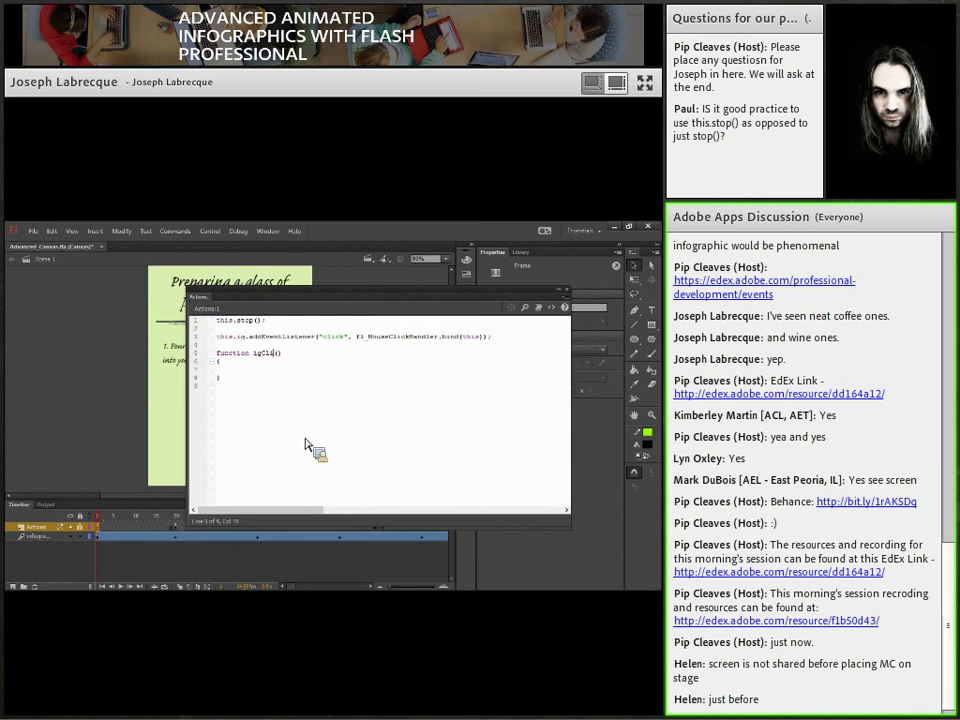
{"action": "double_click", "coordinate": [276, 355]}
{"action": "double_click", "coordinate": [394, 338]}
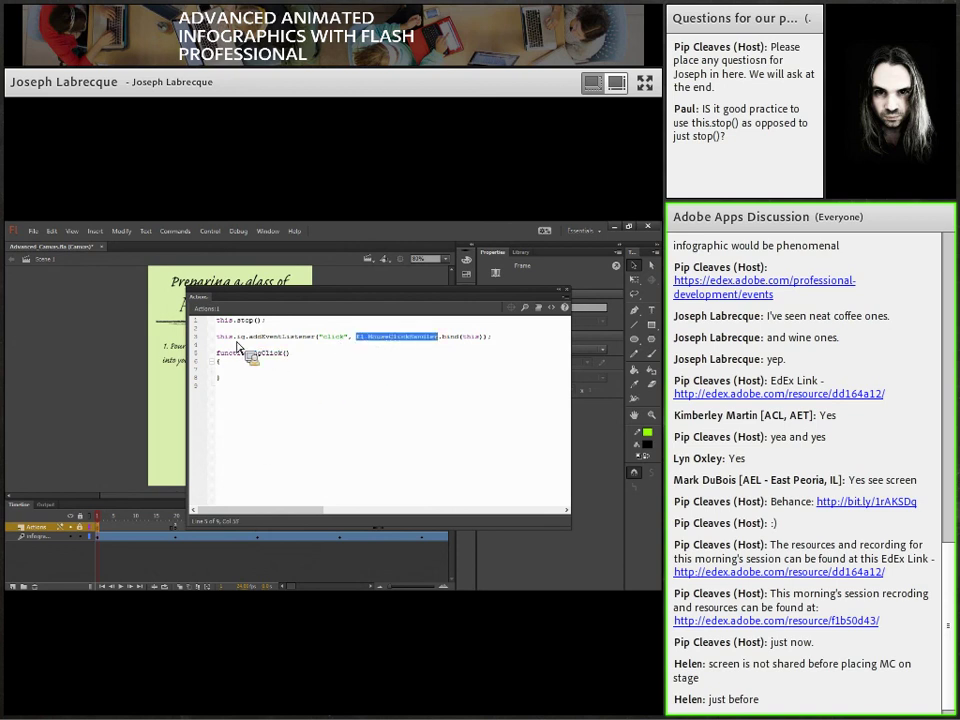
{"action": "type", "text": "igClick"}
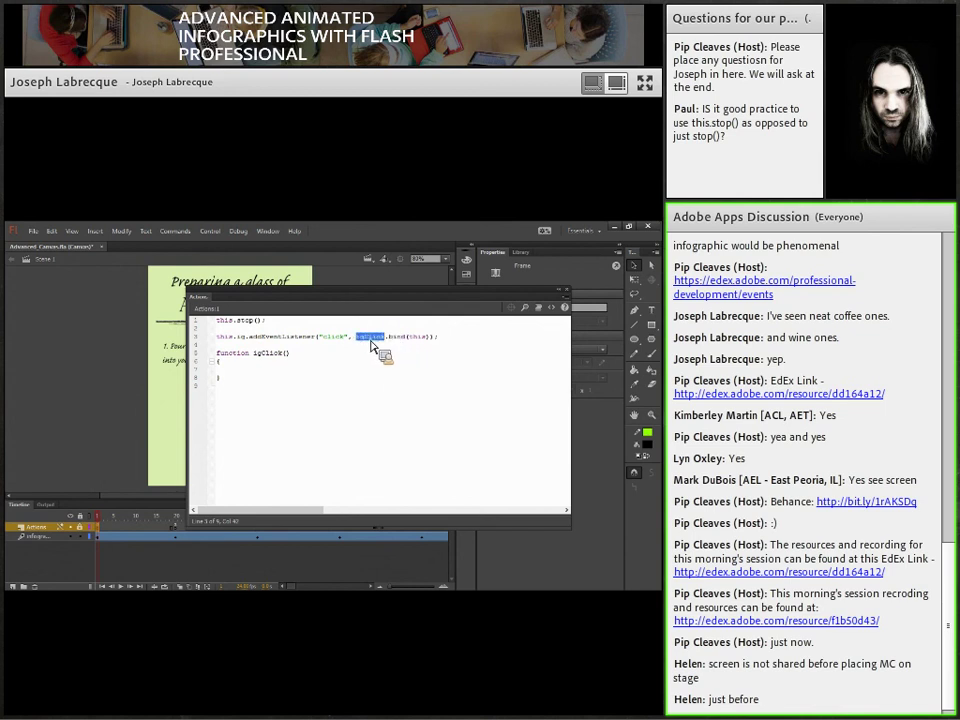
Add this.play(); to the body of the igClick function and close the script editor
{"action": "left_click_drag", "start_coordinate": [246, 371], "coordinate": [340, 360]}
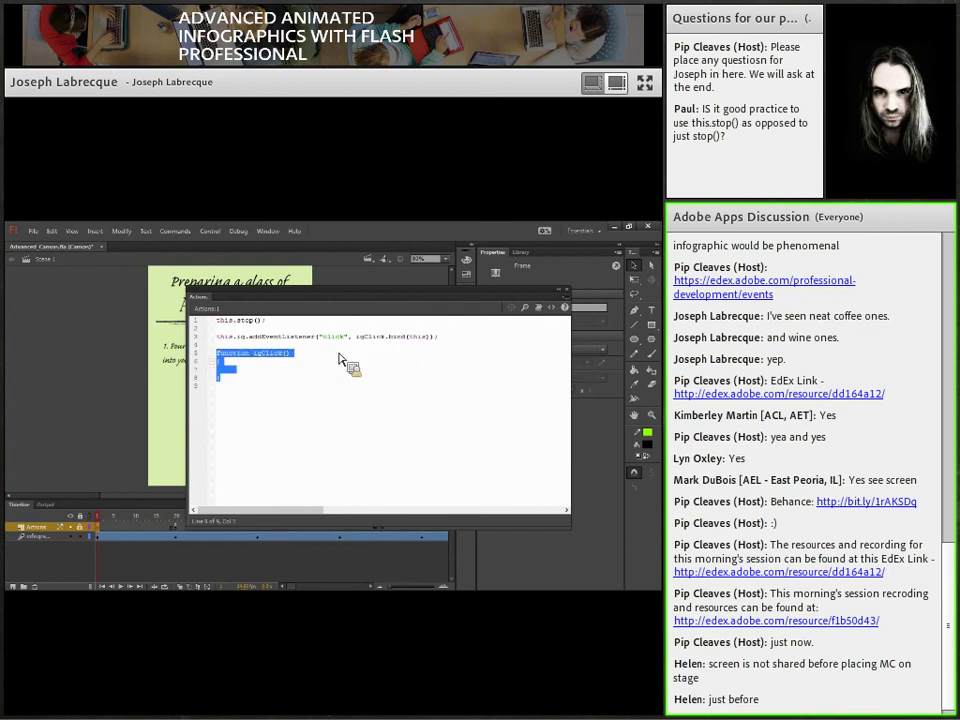
{"action": "left_click", "coordinate": [338, 360]}
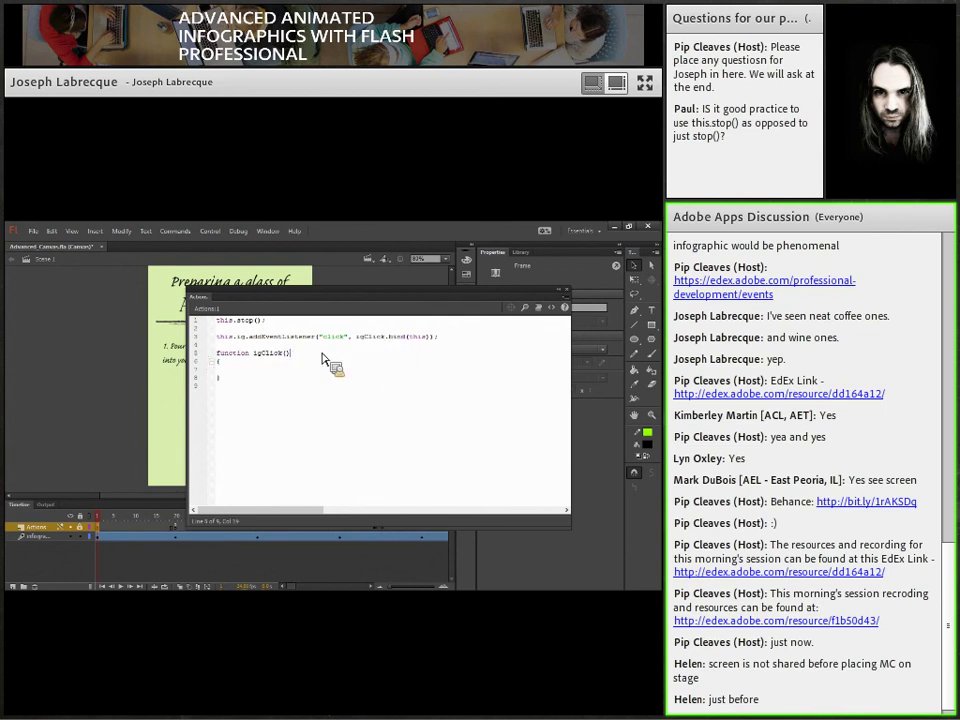
{"action": "double_click", "coordinate": [241, 336]}
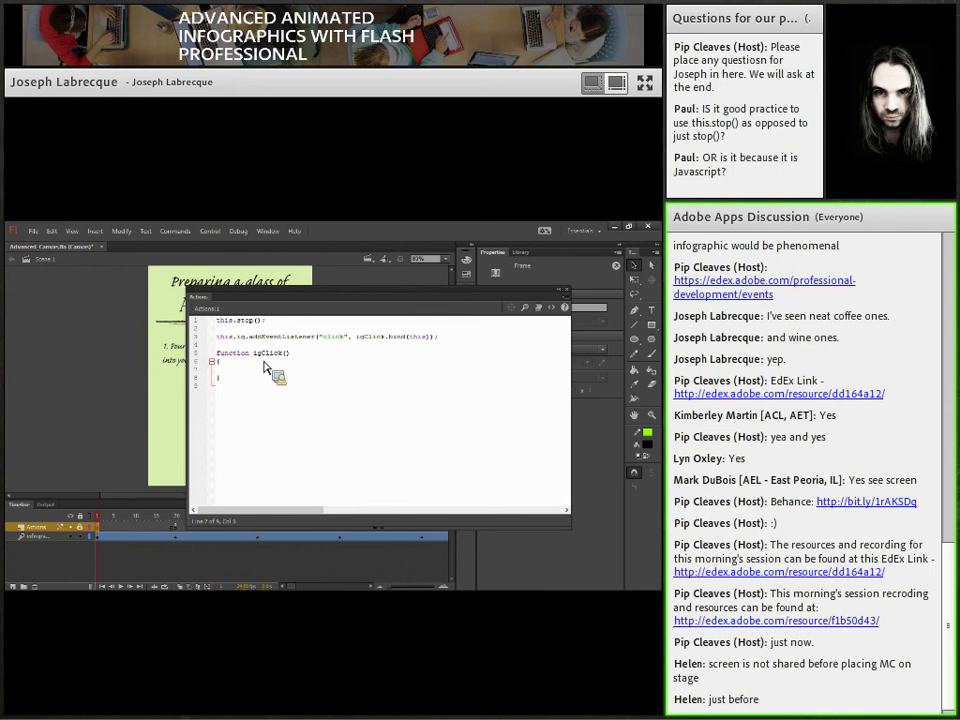
{"action": "type", "text": ".p"}
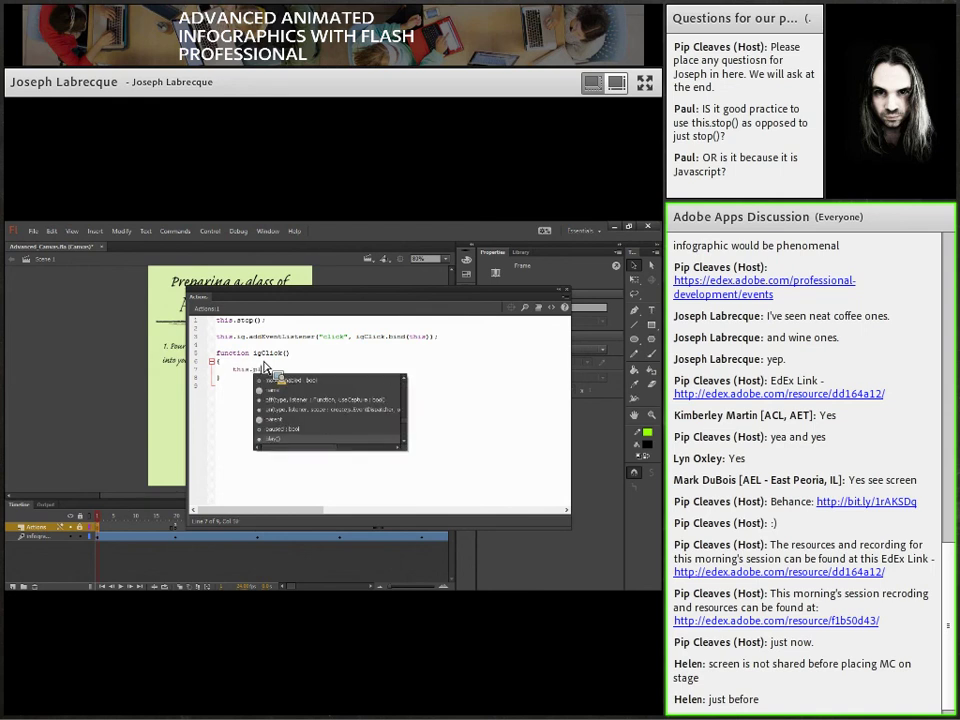
{"action": "type", "text": "l"}
{"action": "key", "text": "Escape"}
{"action": "type", "text": "ay();"}
{"action": "left_click", "coordinate": [360, 403]}
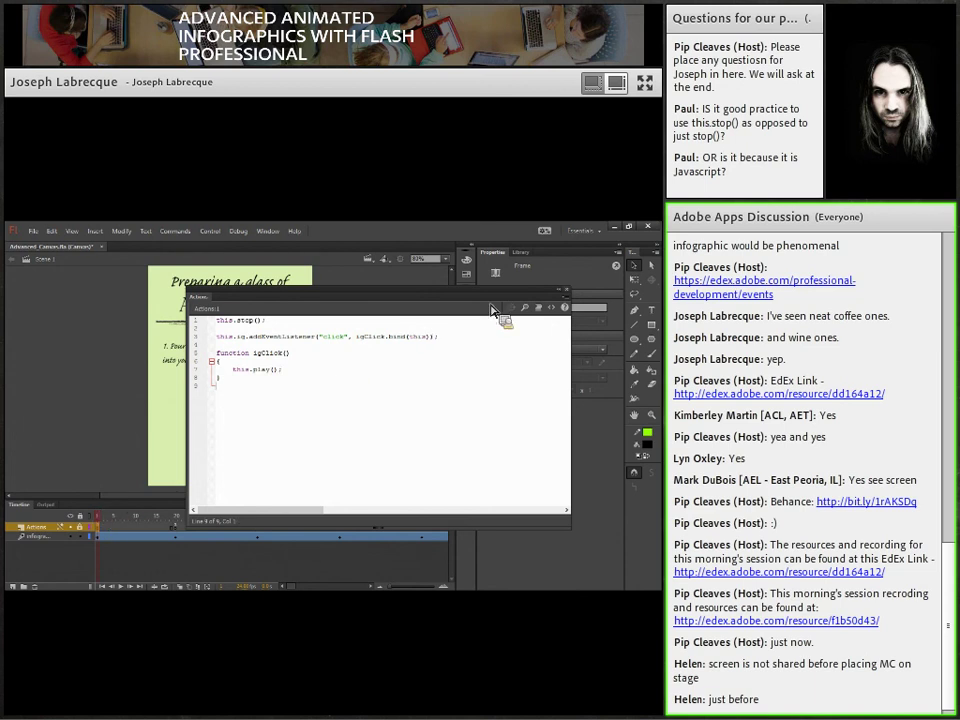
{"action": "left_click", "coordinate": [566, 291]}
Save the document and test the movie in the browser, advancing through the preparation steps of the infographic
{"action": "left_click_drag", "start_coordinate": [133, 524], "coordinate": [257, 520]}
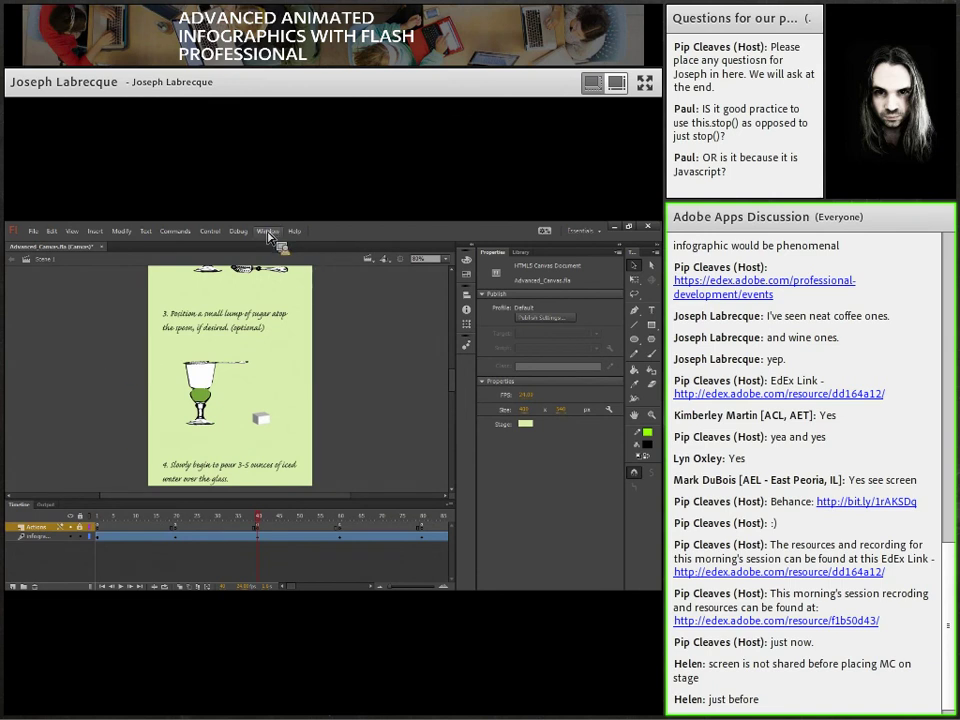
{"action": "left_click", "coordinate": [210, 231]}
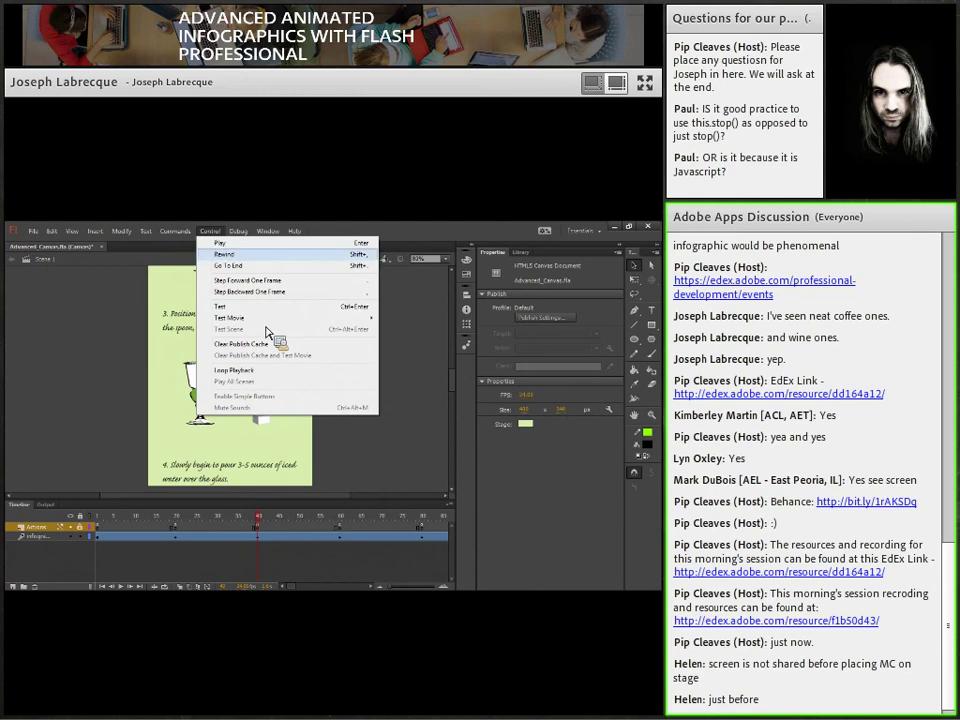
{"action": "left_click", "coordinate": [100, 327]}
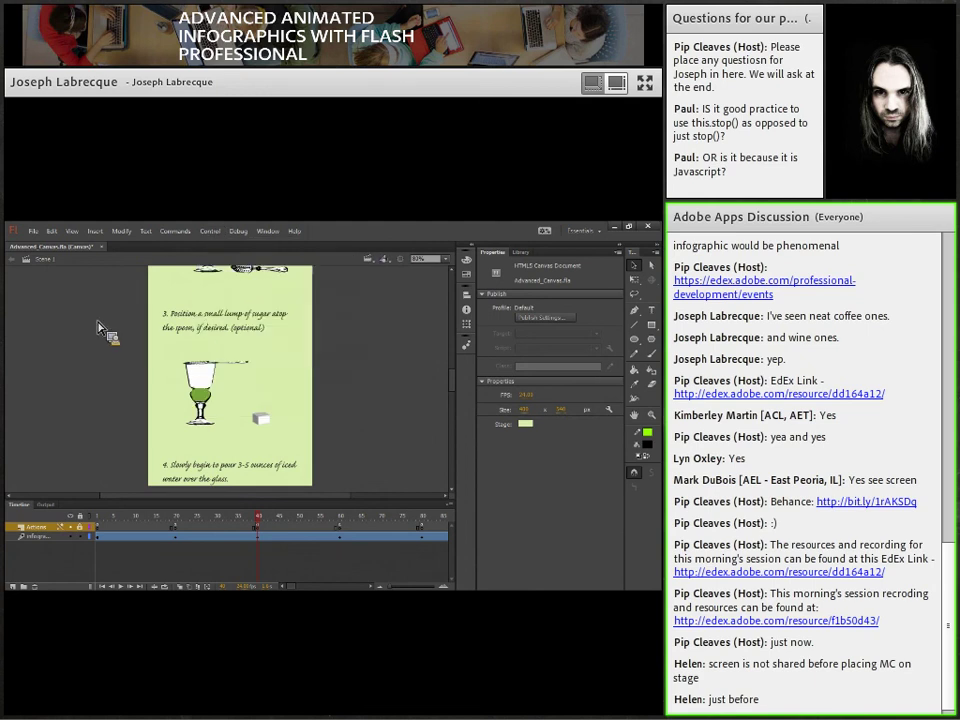
{"action": "left_click", "coordinate": [210, 231]}
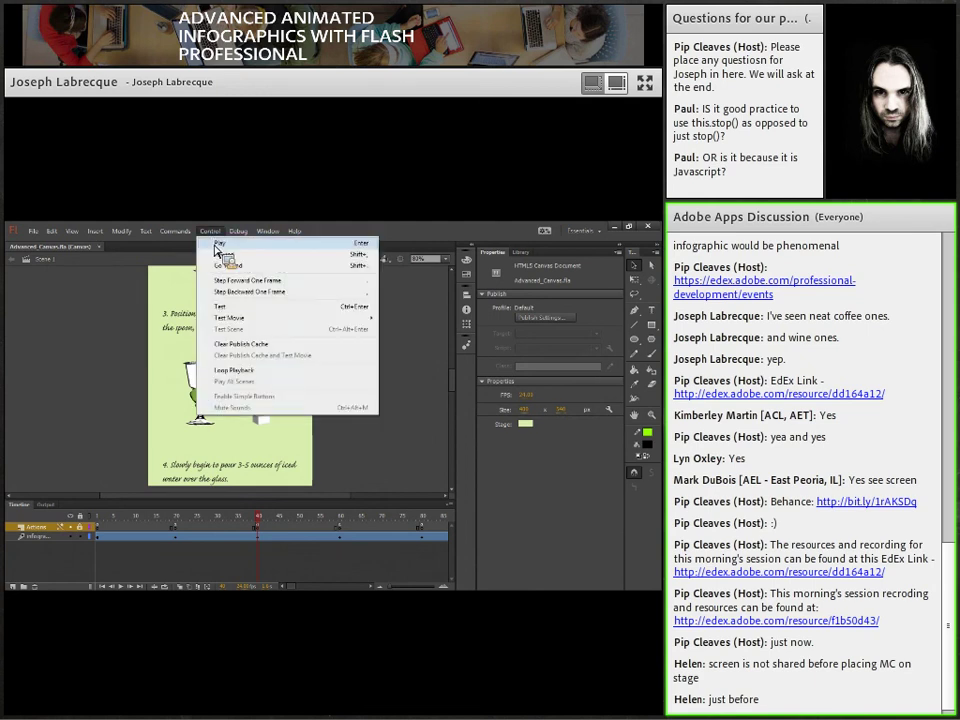
{"action": "left_click", "coordinate": [242, 309]}
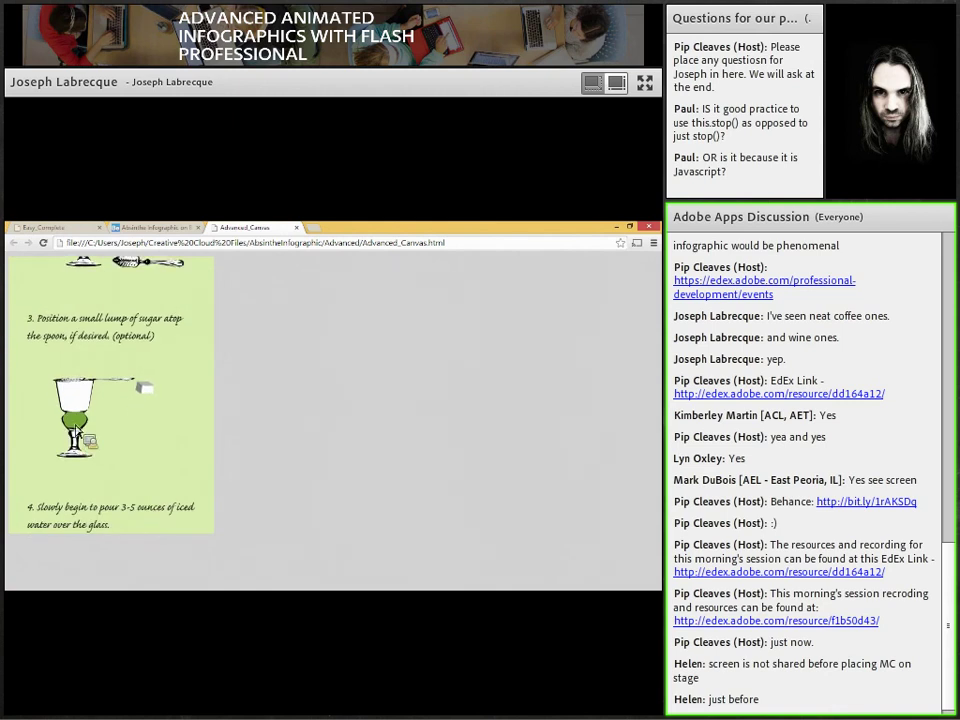
{"action": "right_click", "coordinate": [268, 346]}
{"action": "left_click", "coordinate": [321, 476]}
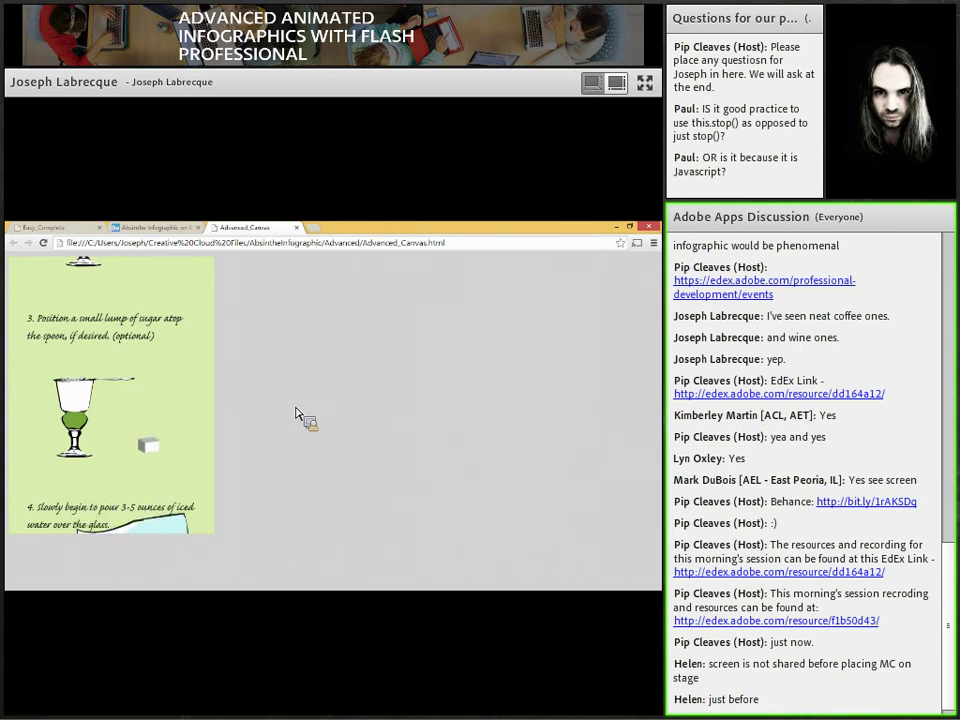
Open the browser's developer console for Advanced_Canvas.html and examine the logged script error
{"action": "key", "text": "ctrl+shift+c"}
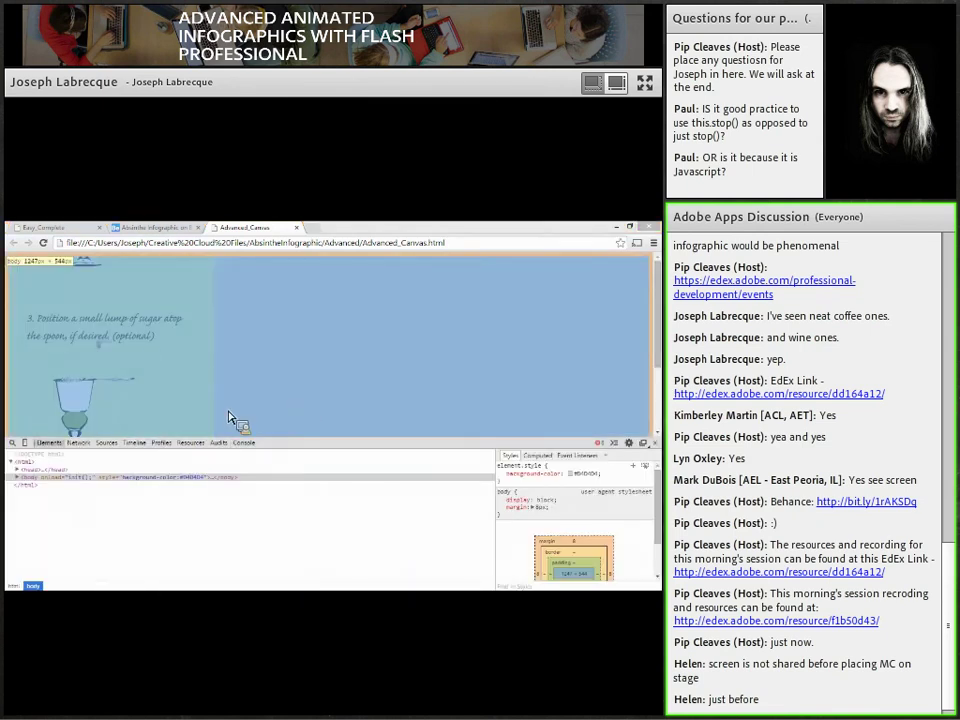
{"action": "left_click", "coordinate": [246, 443]}
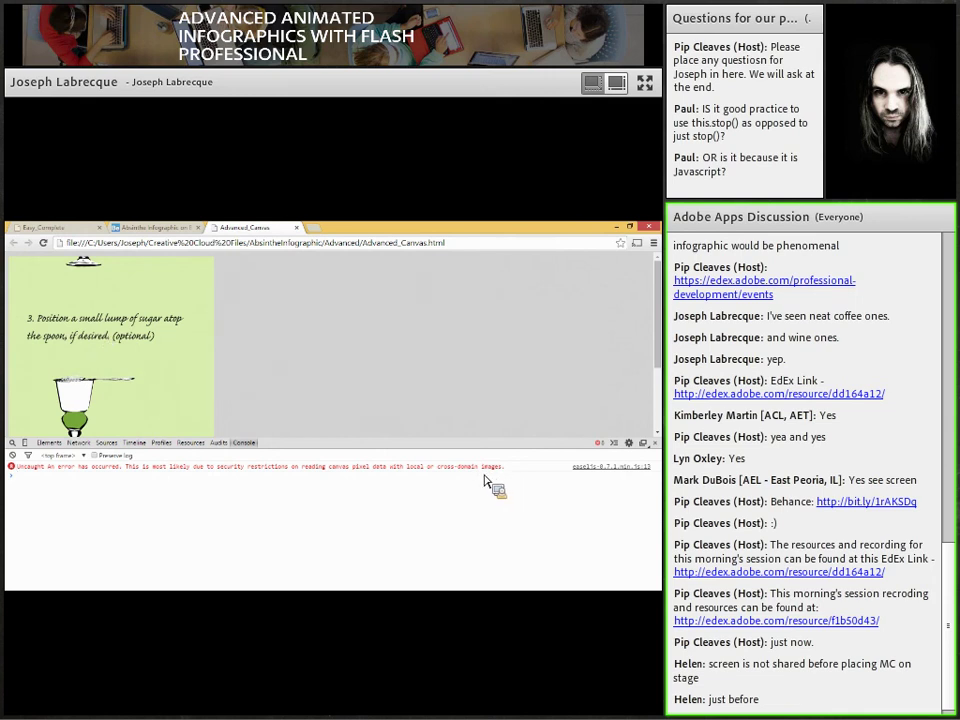
{"action": "left_click", "coordinate": [474, 243]}
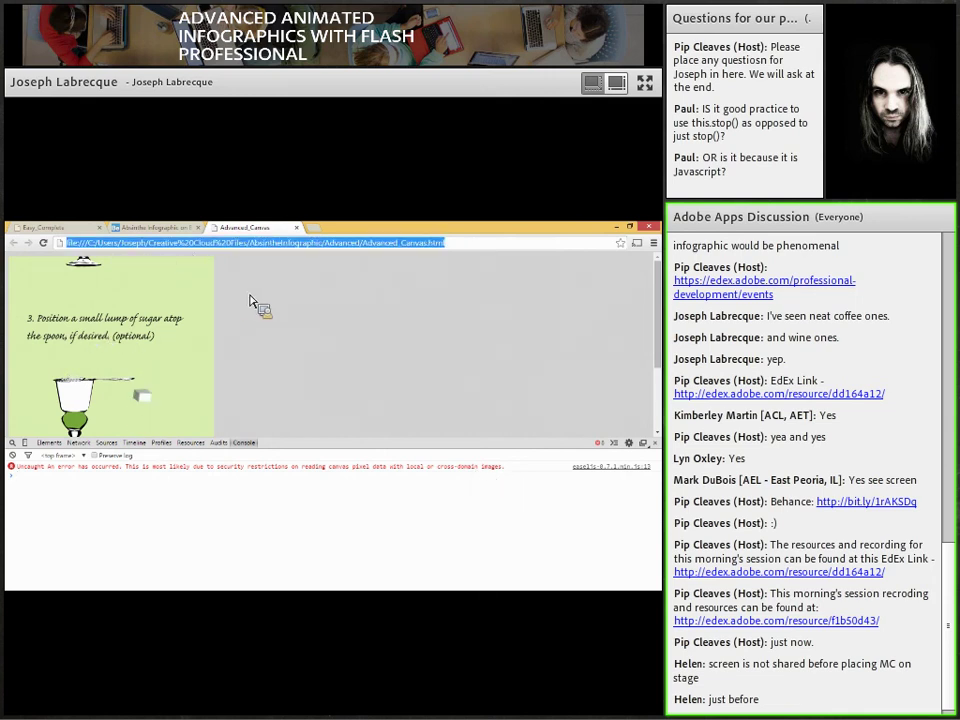
{"action": "left_click", "coordinate": [252, 302]}
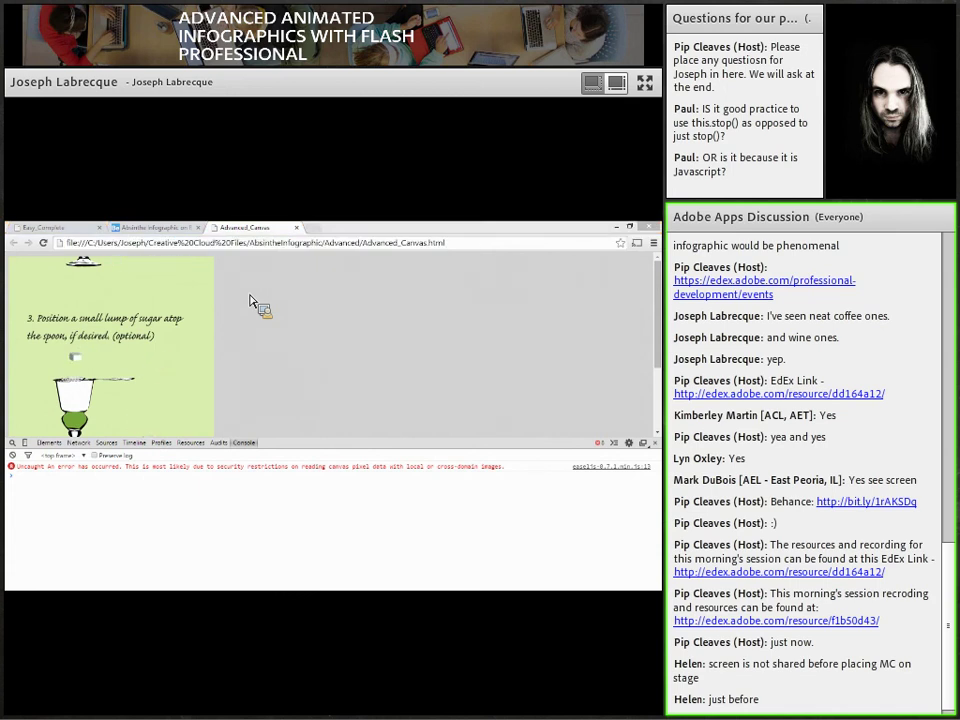
Switch to Firefox, dismiss the sync notice and play Advanced_Canvas.html through to the Absinthe Facts section
{"action": "key", "text": "alt+Tab"}
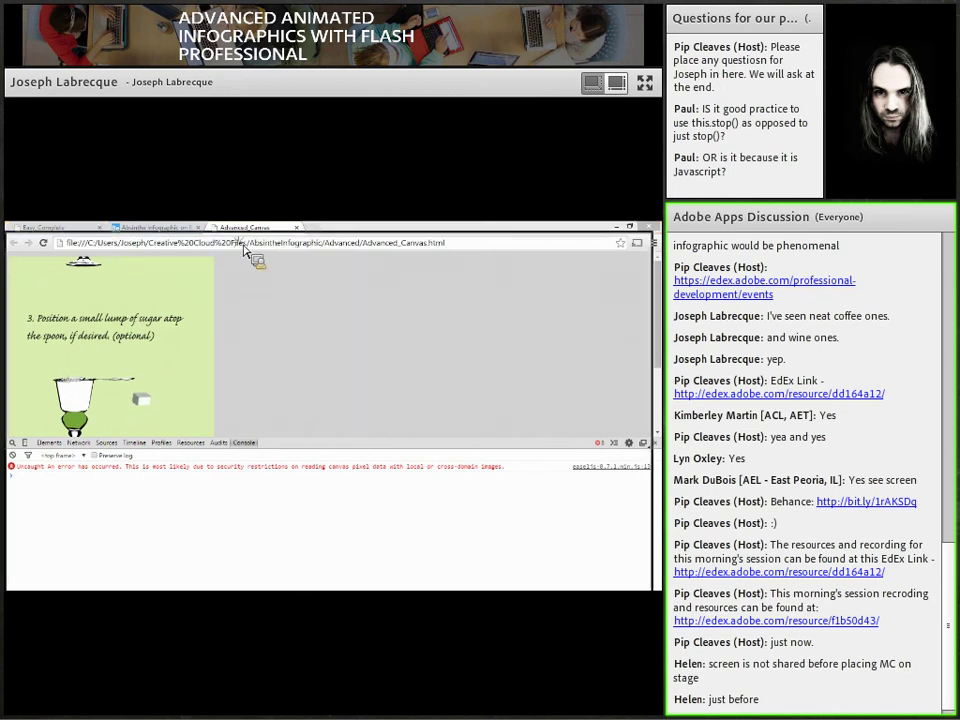
{"action": "double_click", "coordinate": [528, 255]}
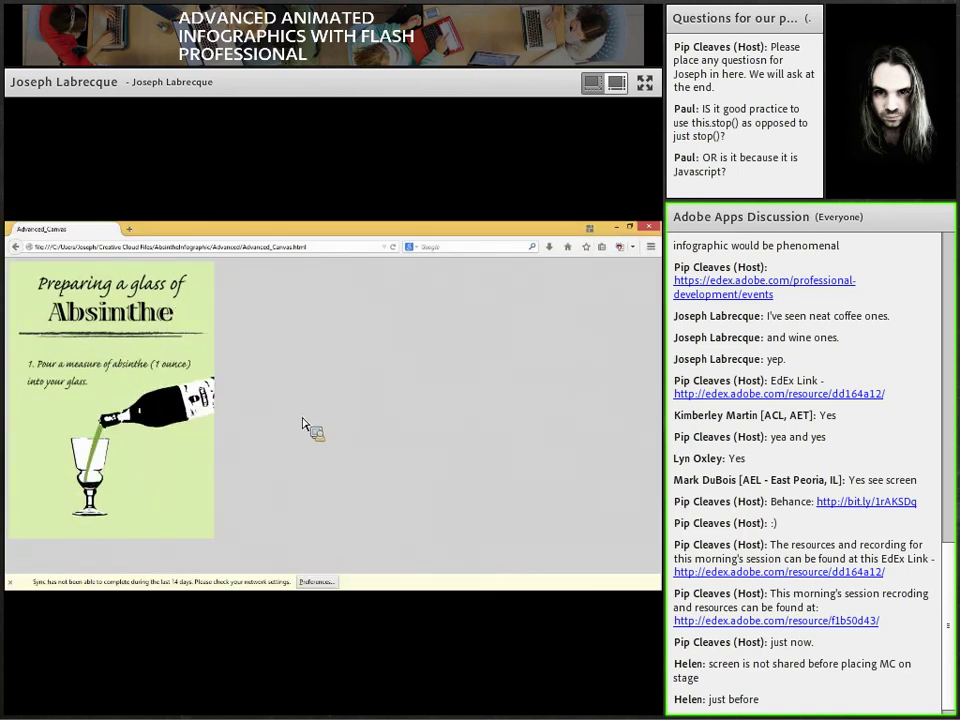
{"action": "left_click", "coordinate": [10, 581]}
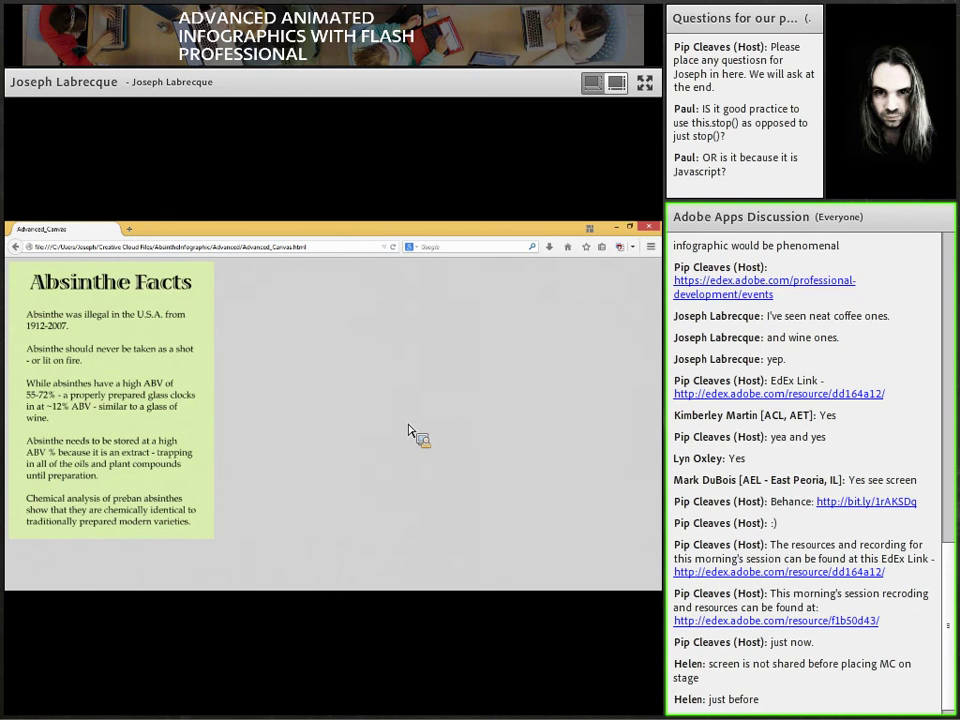
{"action": "left_click", "coordinate": [617, 230]}
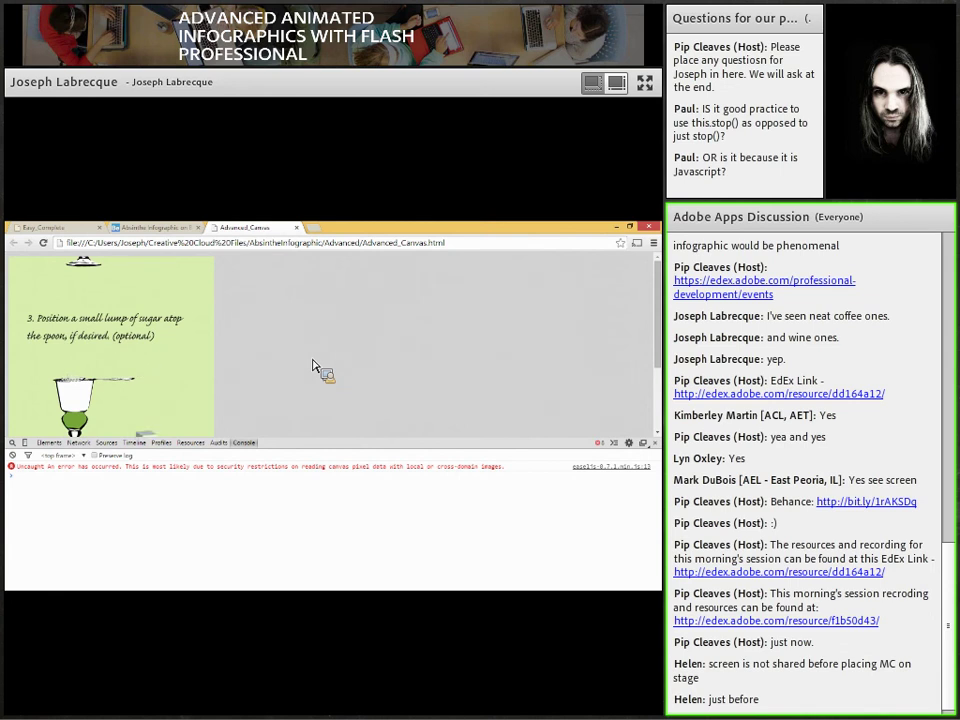
Return to Flash Professional and close the Advanced_Canvas.fla document to work in Easy_Complete.fla
{"action": "left_click", "coordinate": [617, 228]}
{"action": "left_click_drag", "start_coordinate": [455, 385], "coordinate": [453, 350]}
{"action": "scroll", "coordinate": [453, 350], "scroll_direction": "down", "scroll_amount": 3}
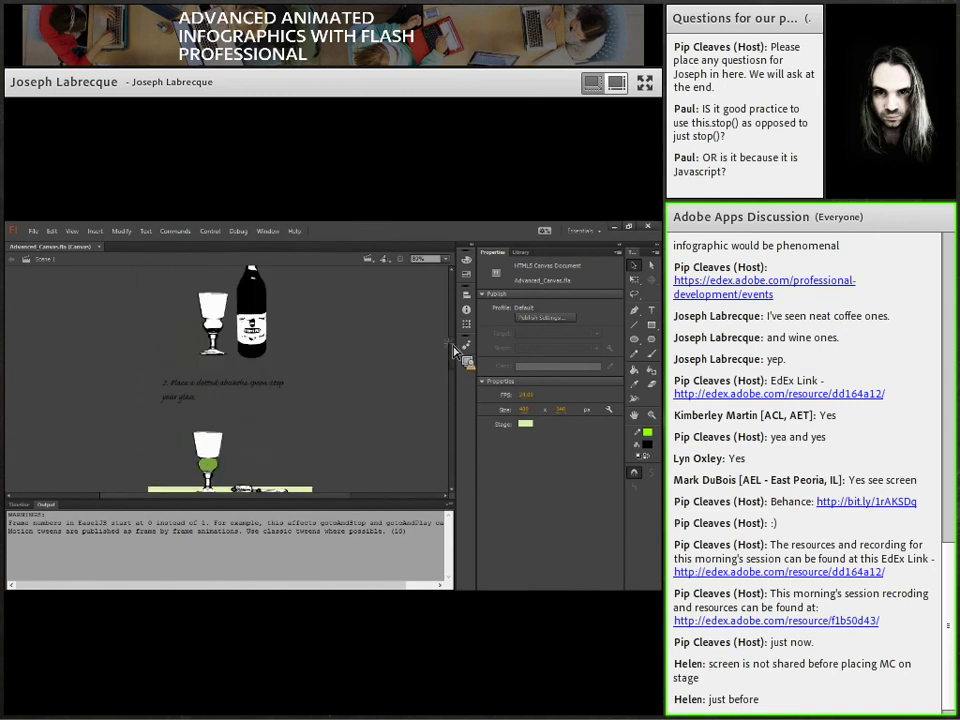
{"action": "left_click", "coordinate": [99, 247]}
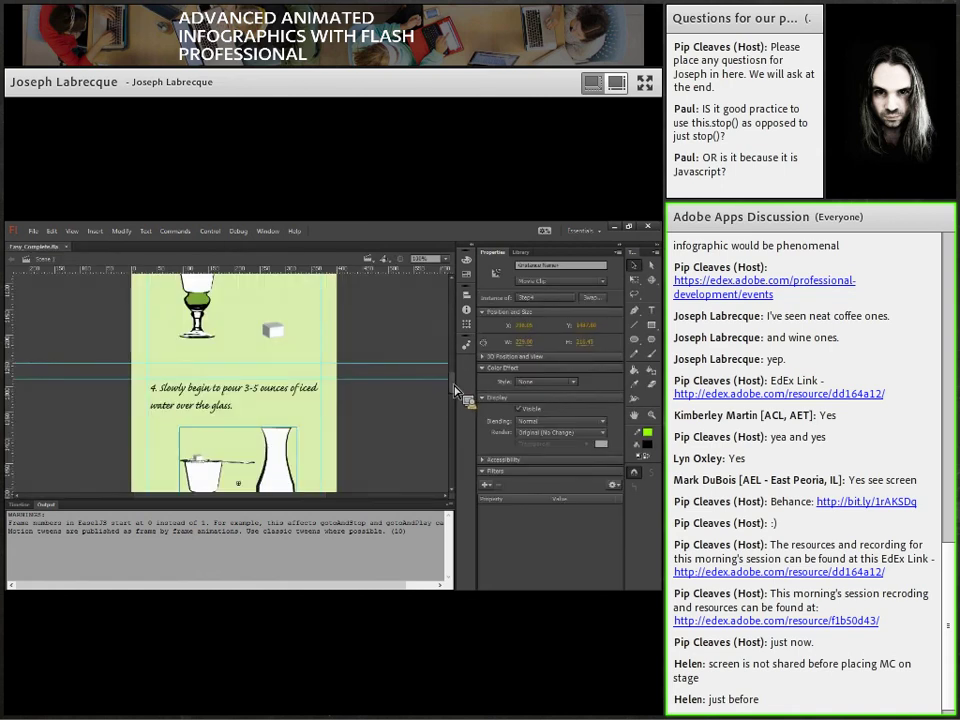
Select the Step1 bottle-and-glass instance on the stage and change its symbol behavior from Movie Clip to Graphic
{"action": "scroll", "coordinate": [450, 340], "scroll_direction": "up", "scroll_amount": 5}
{"action": "scroll", "coordinate": [455, 338], "scroll_direction": "up", "scroll_amount": 2}
{"action": "scroll", "coordinate": [458, 335], "scroll_direction": "down", "scroll_amount": 4}
{"action": "left_click", "coordinate": [220, 388]}
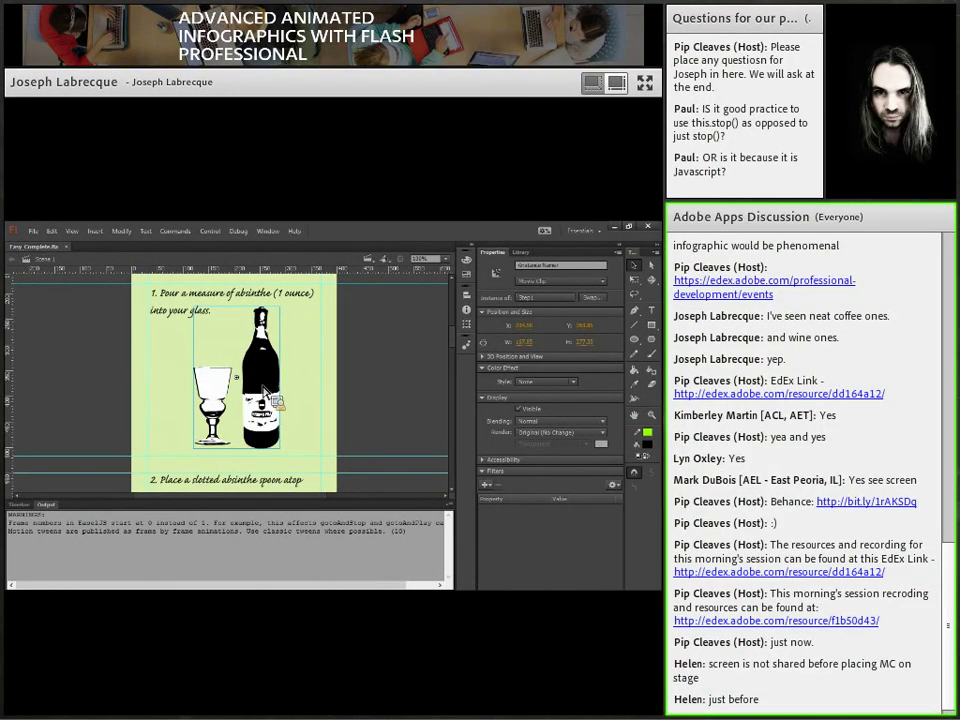
{"action": "left_click", "coordinate": [549, 282]}
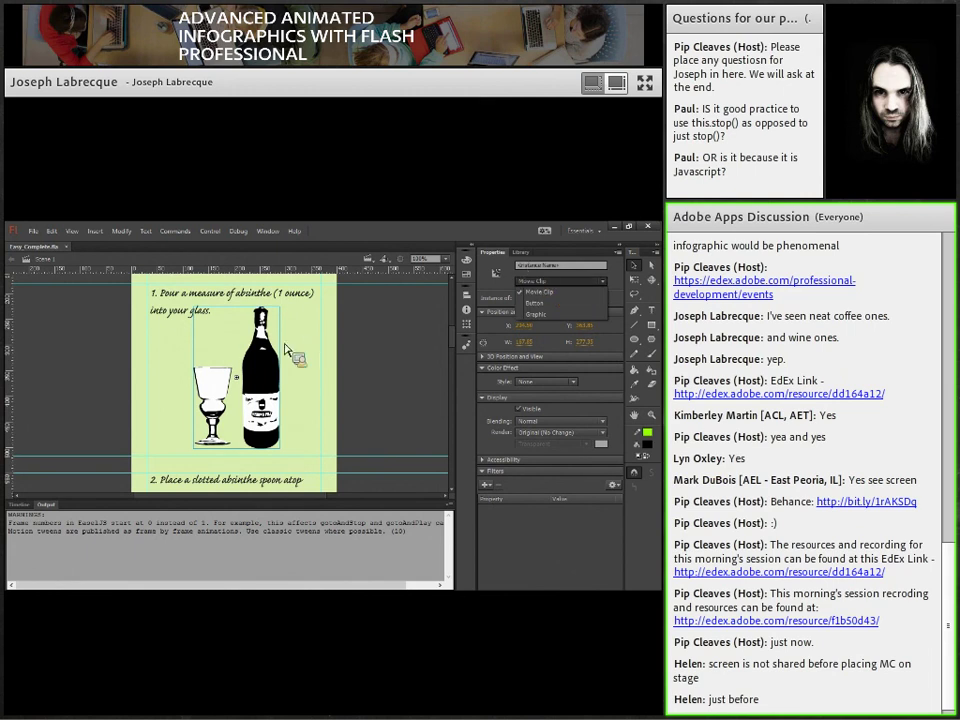
{"action": "left_click", "coordinate": [550, 316]}
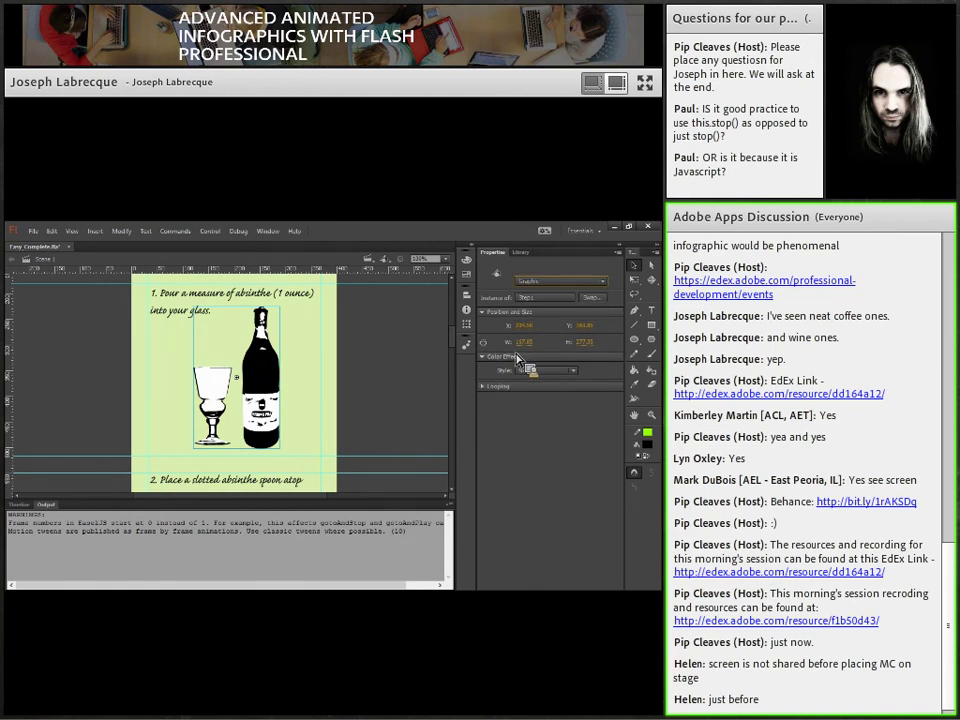
Set the Step1 graphic's looping to Single Frame and choose a first frame that shows the bottle pouring into the glass
{"action": "left_click", "coordinate": [489, 389]}
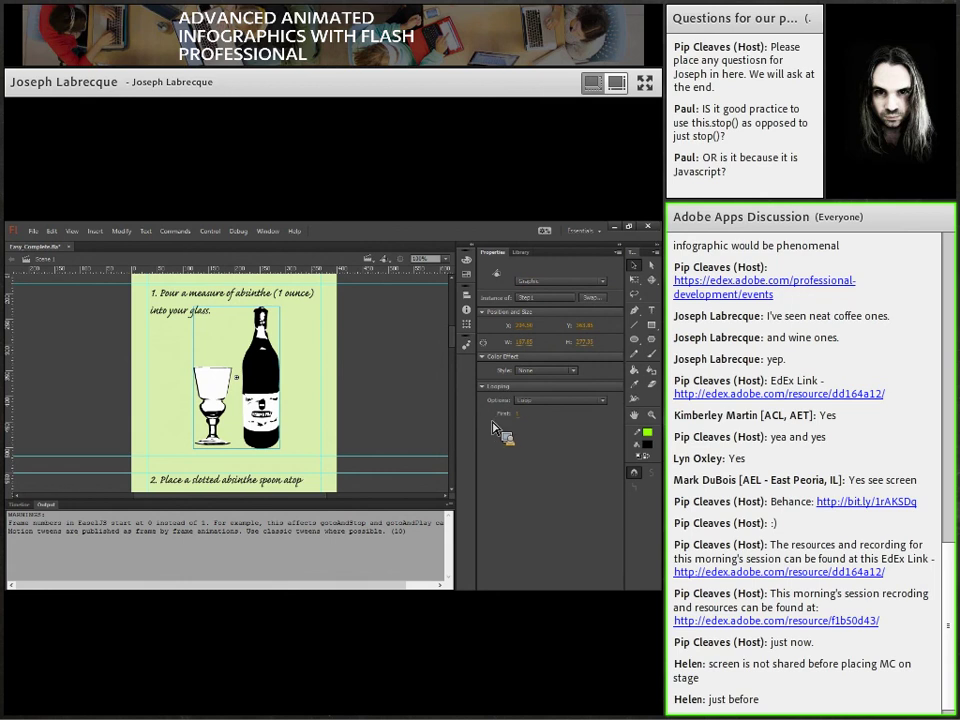
{"action": "left_click", "coordinate": [558, 400]}
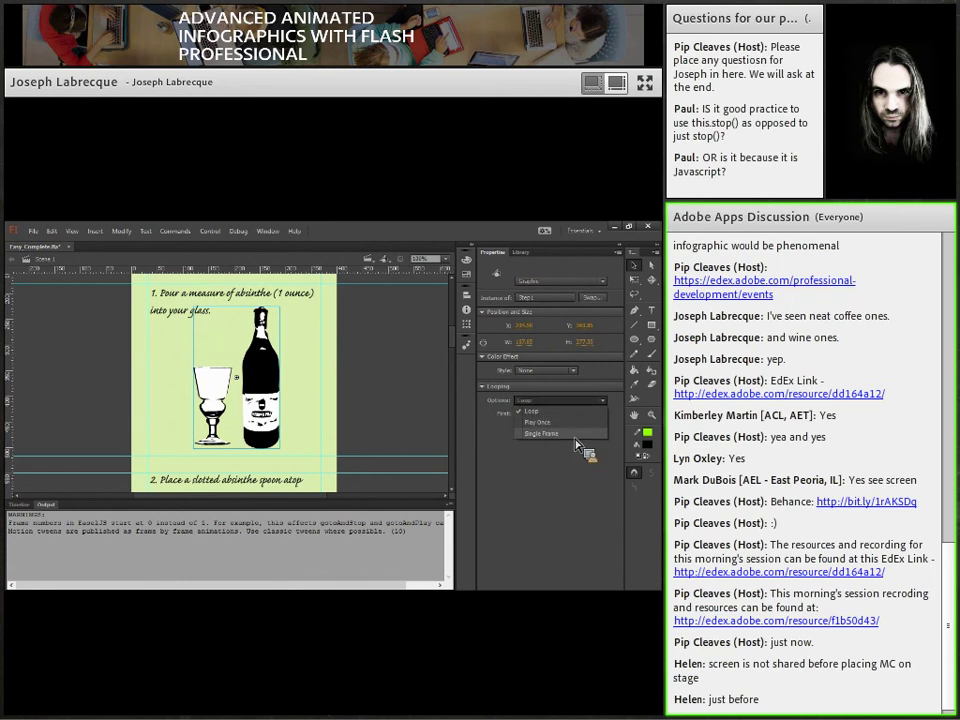
{"action": "left_click", "coordinate": [574, 436]}
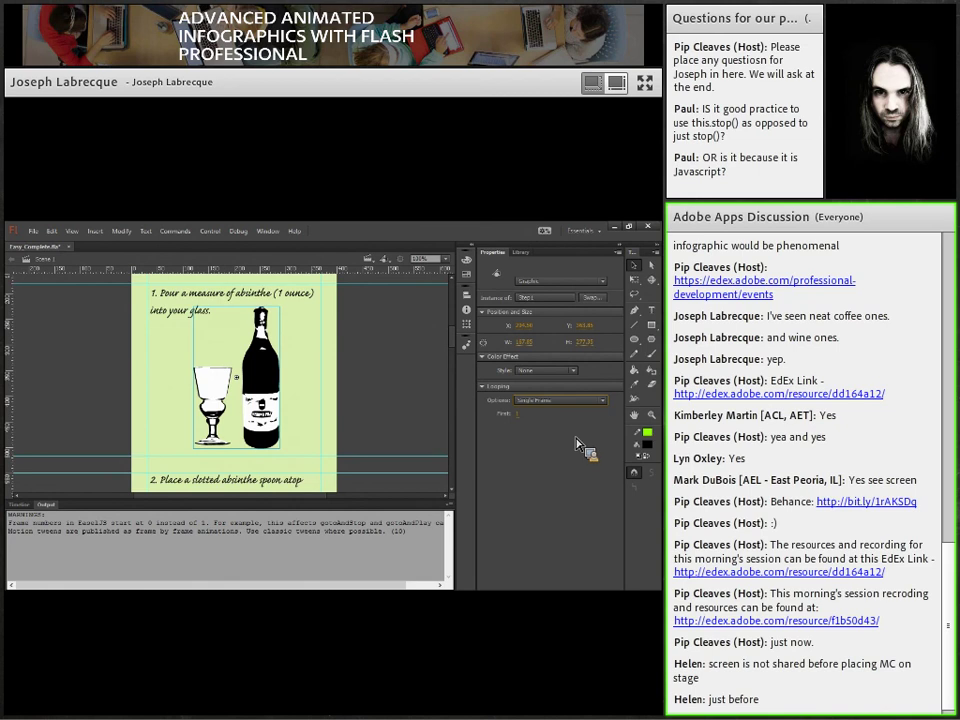
{"action": "mouse_move", "coordinate": [521, 420]}
{"action": "left_mouse_down"}
{"action": "mouse_move", "coordinate": [563, 433]}
{"action": "mouse_move", "coordinate": [548, 427]}
{"action": "mouse_move", "coordinate": [561, 437]}
{"action": "mouse_move", "coordinate": [527, 446]}
{"action": "mouse_move", "coordinate": [521, 420]}
{"action": "mouse_move", "coordinate": [523, 443]}
{"action": "left_mouse_up"}
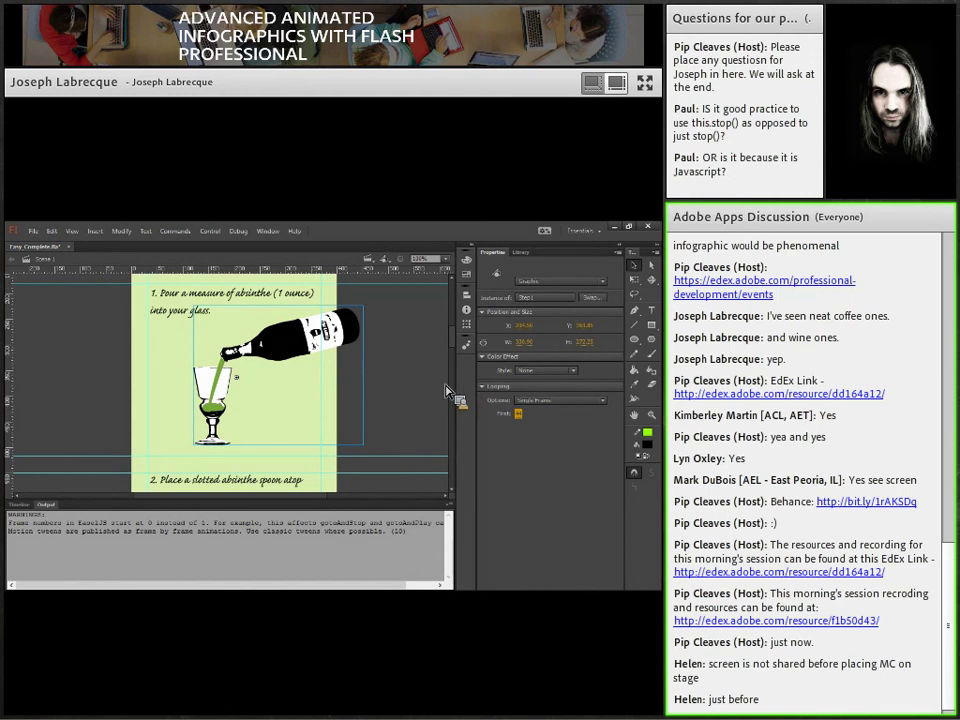
Export the stage as a JPEG image named Easy_Complete.jpg on the Desktop, proceeding to the JPEG settings
{"action": "left_click", "coordinate": [345, 295]}
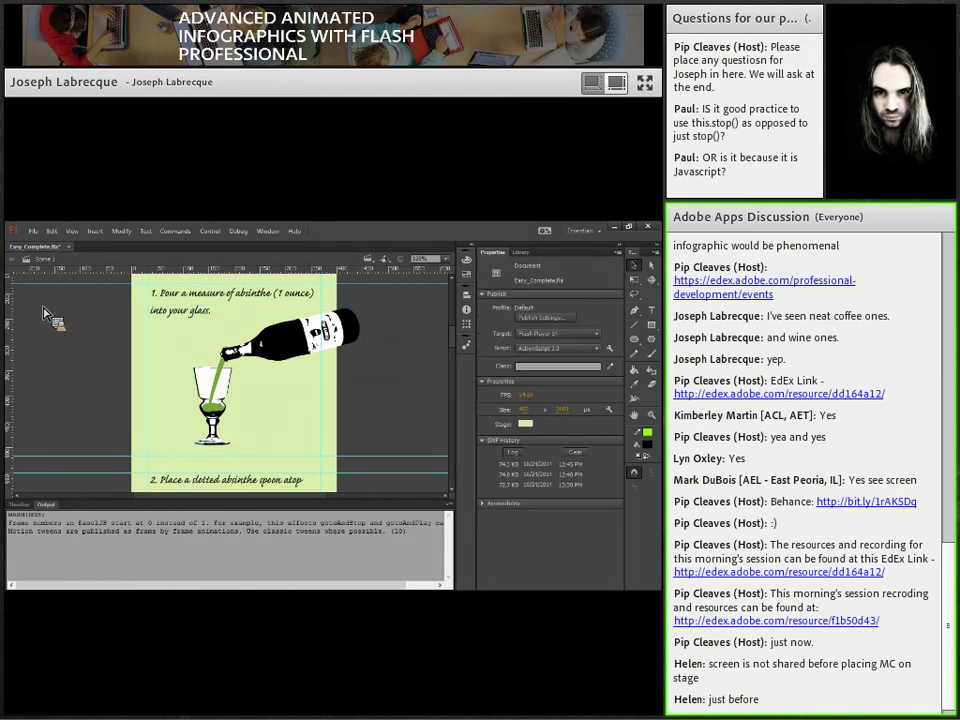
{"action": "left_click", "coordinate": [33, 231]}
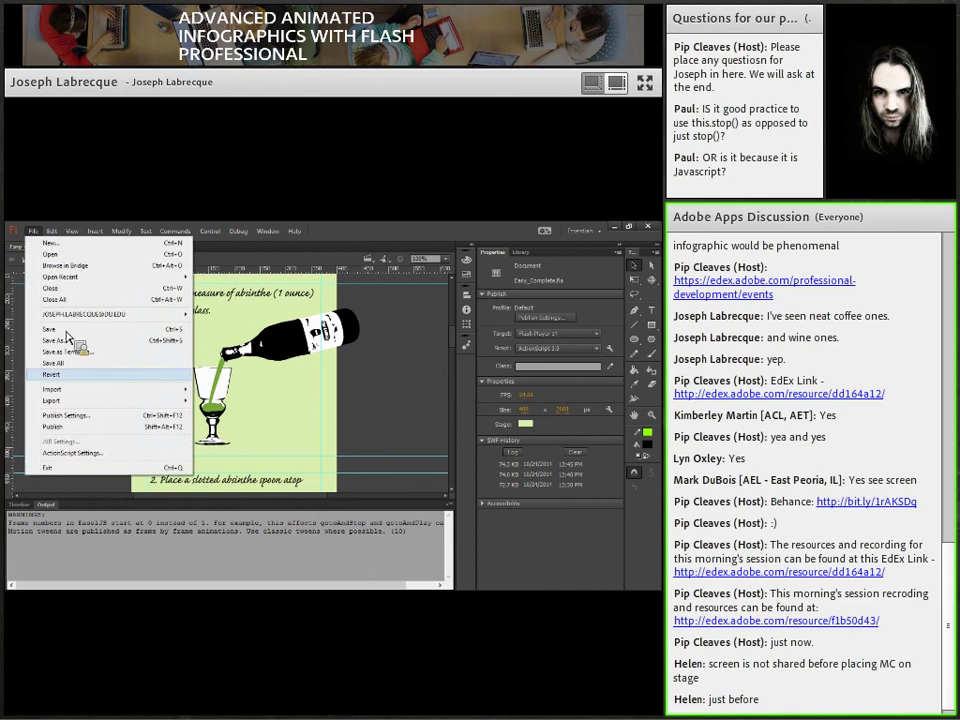
{"action": "mouse_move", "coordinate": [104, 403]}
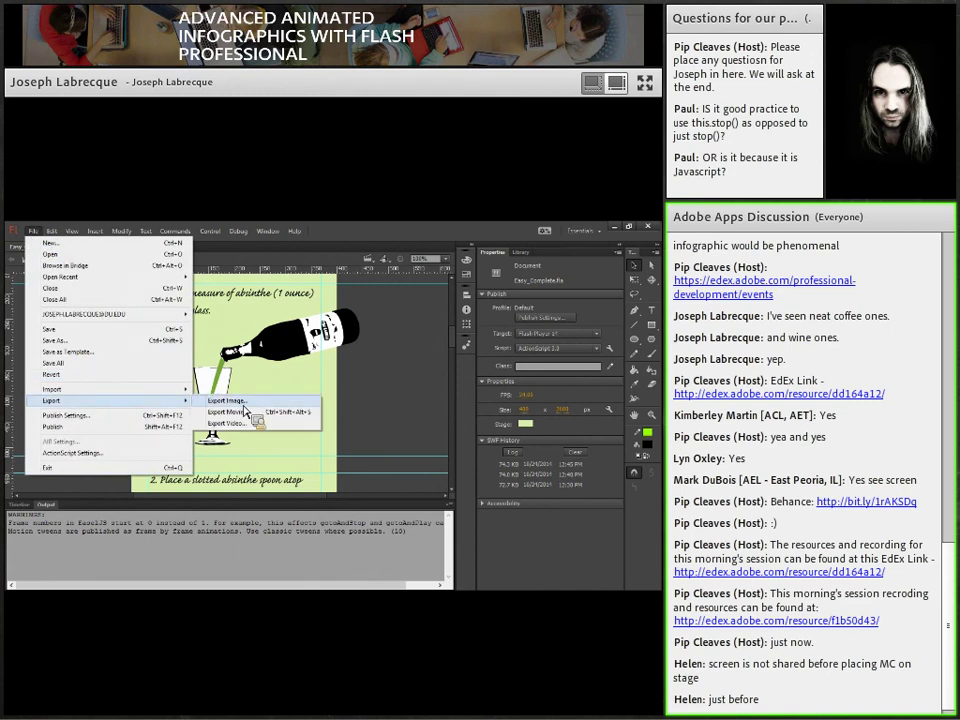
{"action": "left_click", "coordinate": [240, 402]}
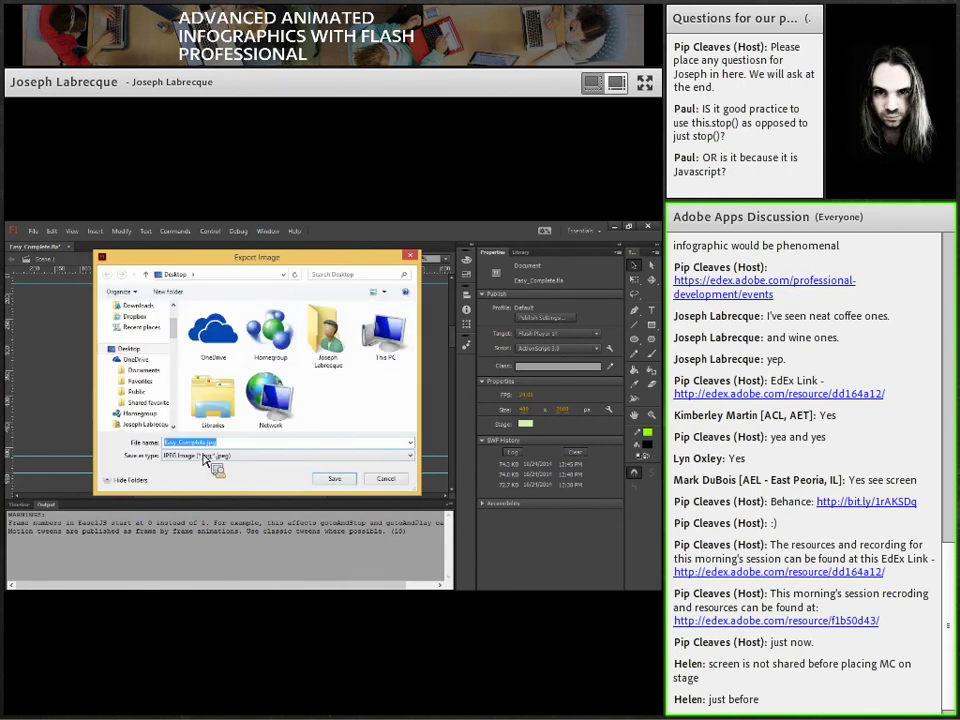
{"action": "left_click", "coordinate": [207, 457]}
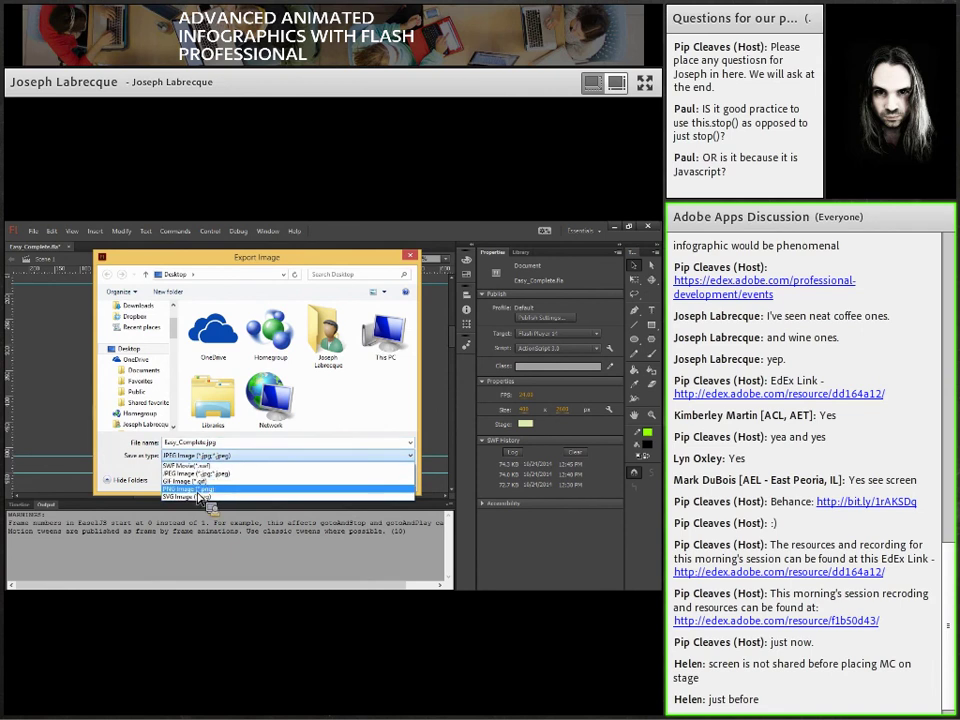
{"action": "left_click", "coordinate": [197, 473]}
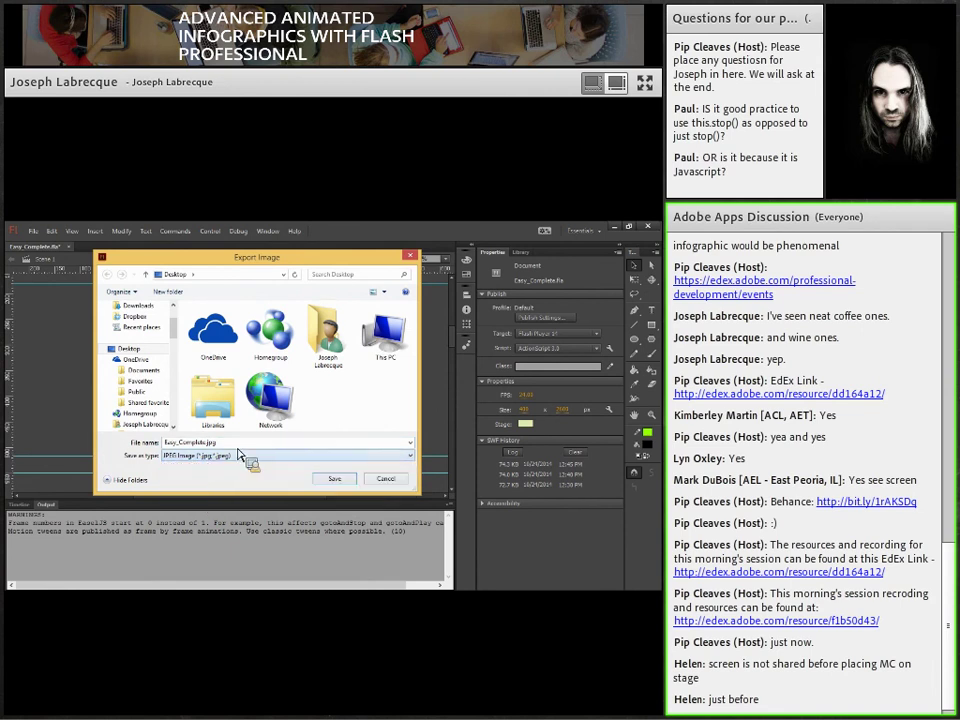
{"action": "left_click", "coordinate": [334, 480]}
Review the choices for the document area to include in the JPEG export settings
{"action": "left_click_drag", "start_coordinate": [318, 399], "coordinate": [266, 313]}
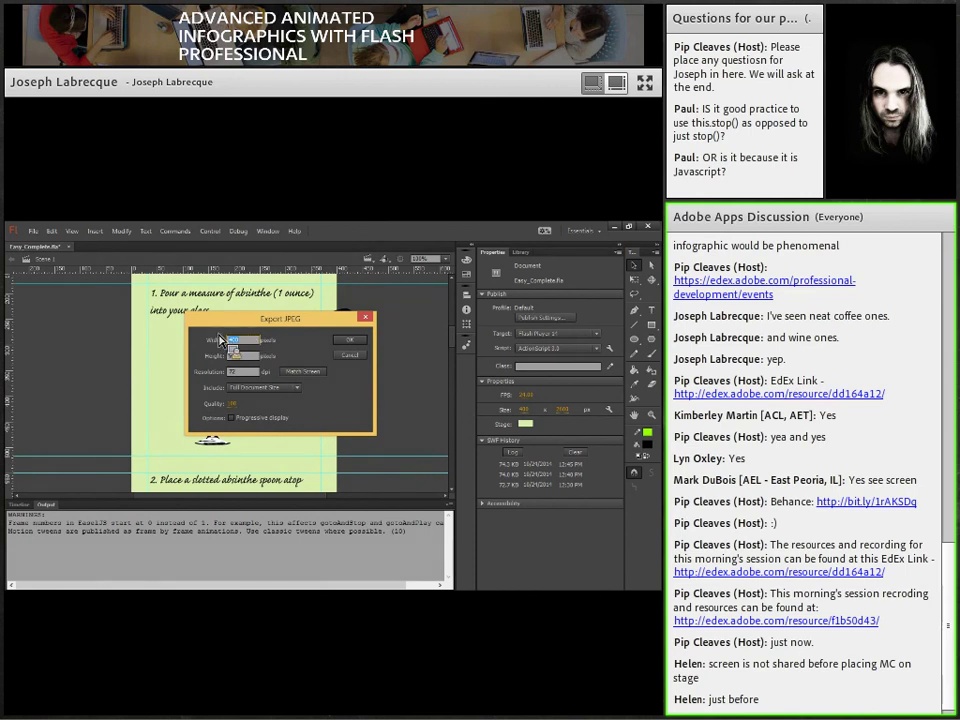
{"action": "left_click", "coordinate": [263, 387]}
{"action": "left_click", "coordinate": [282, 408]}
{"action": "left_click", "coordinate": [266, 387]}
{"action": "left_click", "coordinate": [296, 410]}
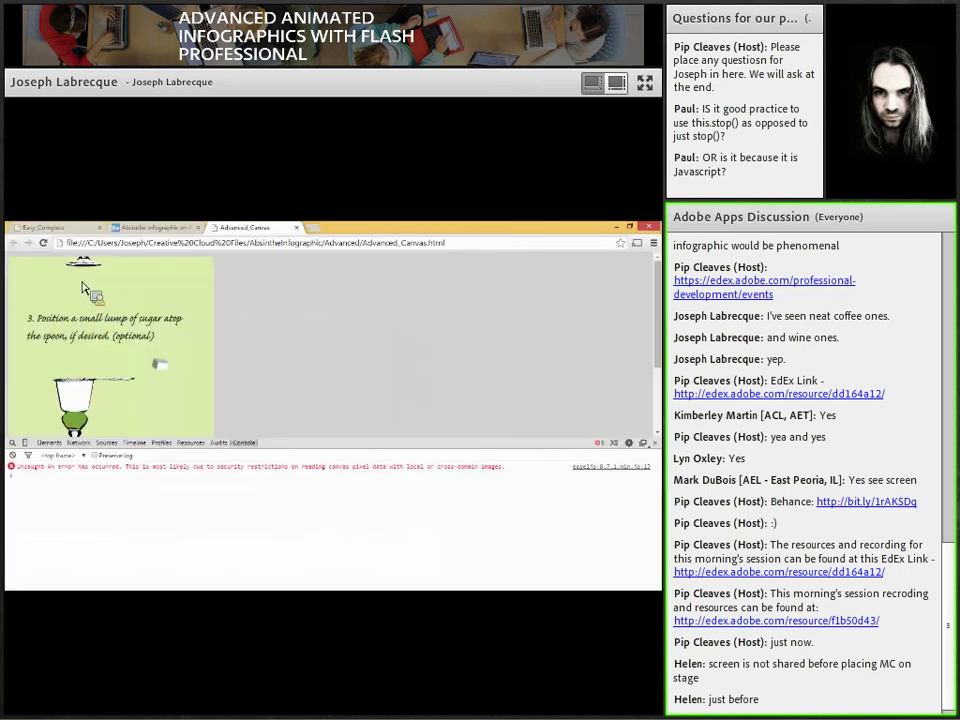
Switch to the browser's Behance page for the Absinthe Infographic and follow its link to the blog post about the animated versions
{"action": "left_click", "coordinate": [150, 227]}
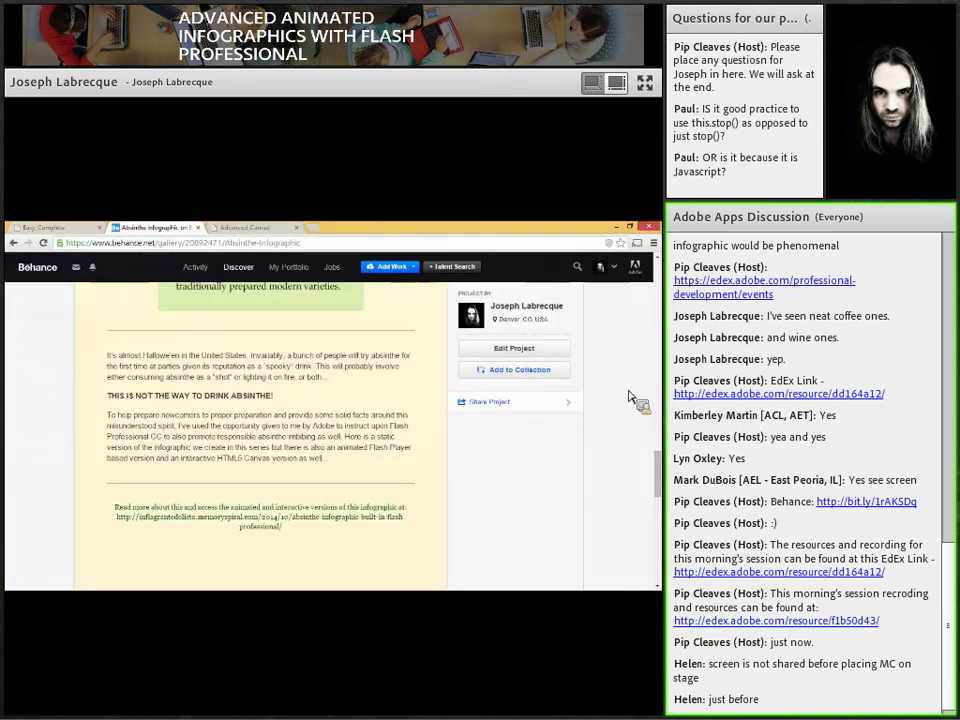
{"action": "scroll", "coordinate": [656, 437], "scroll_direction": "up", "scroll_amount": 2}
{"action": "left_click_drag", "start_coordinate": [660, 440], "coordinate": [643, 477]}
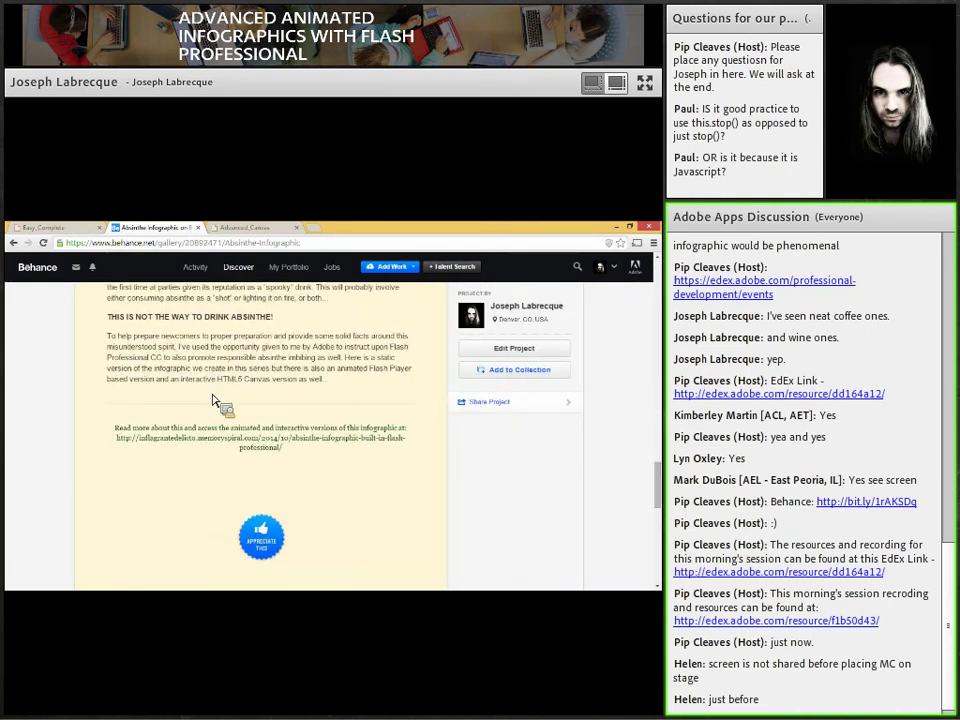
{"action": "left_click", "coordinate": [268, 446]}
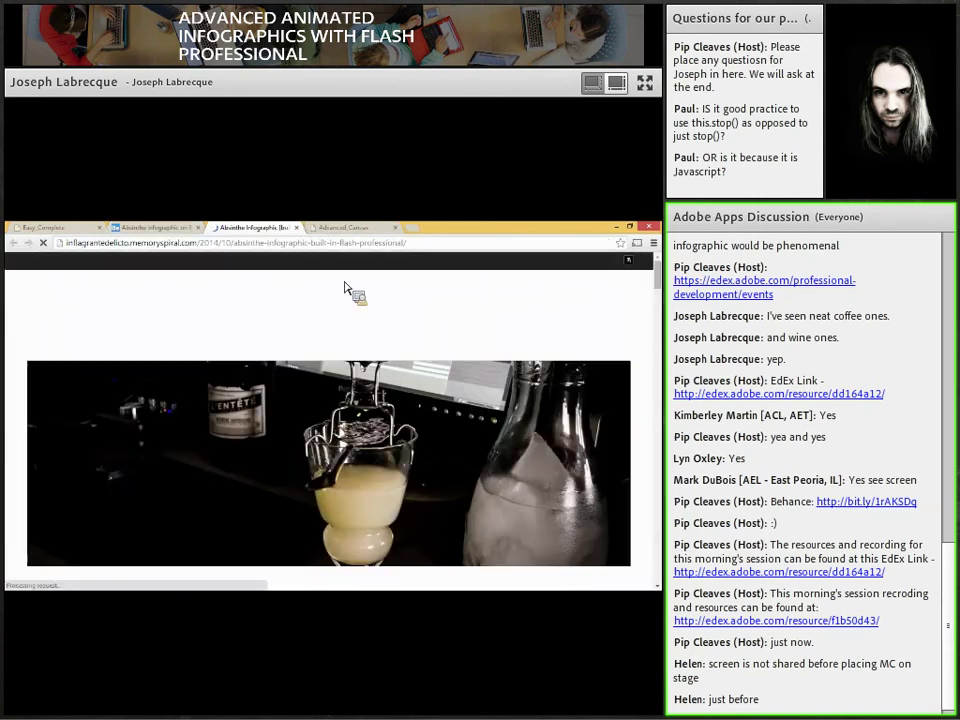
Find the interactive HTML5 Canvas version link in the blog post's introduction and open it
{"action": "scroll", "coordinate": [658, 300], "scroll_direction": "down", "scroll_amount": 5}
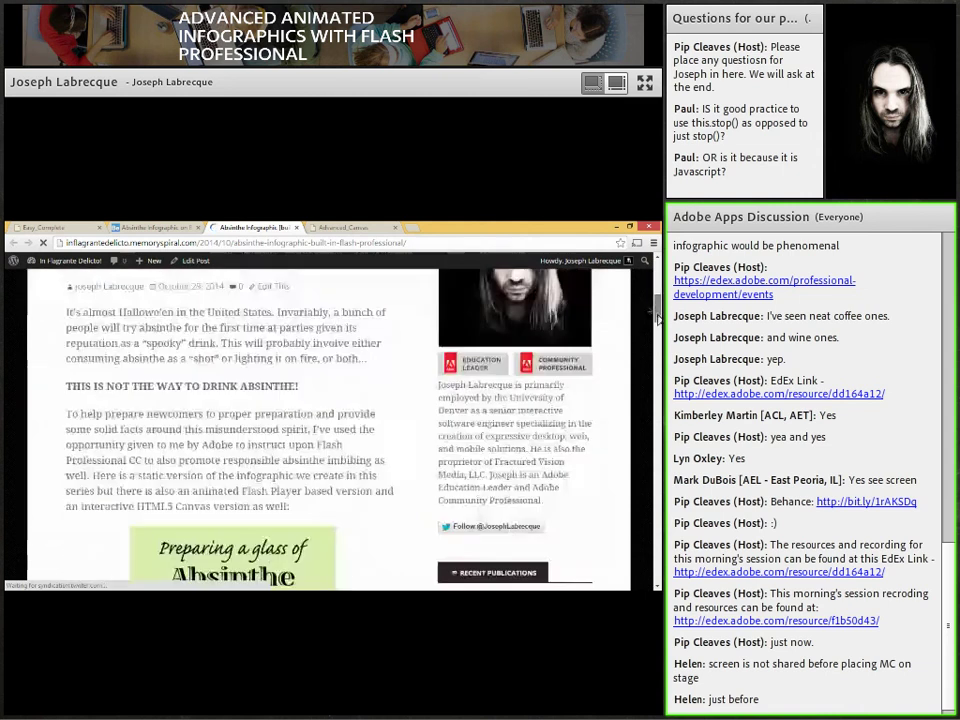
{"action": "scroll", "coordinate": [658, 300], "scroll_direction": "down", "scroll_amount": 3}
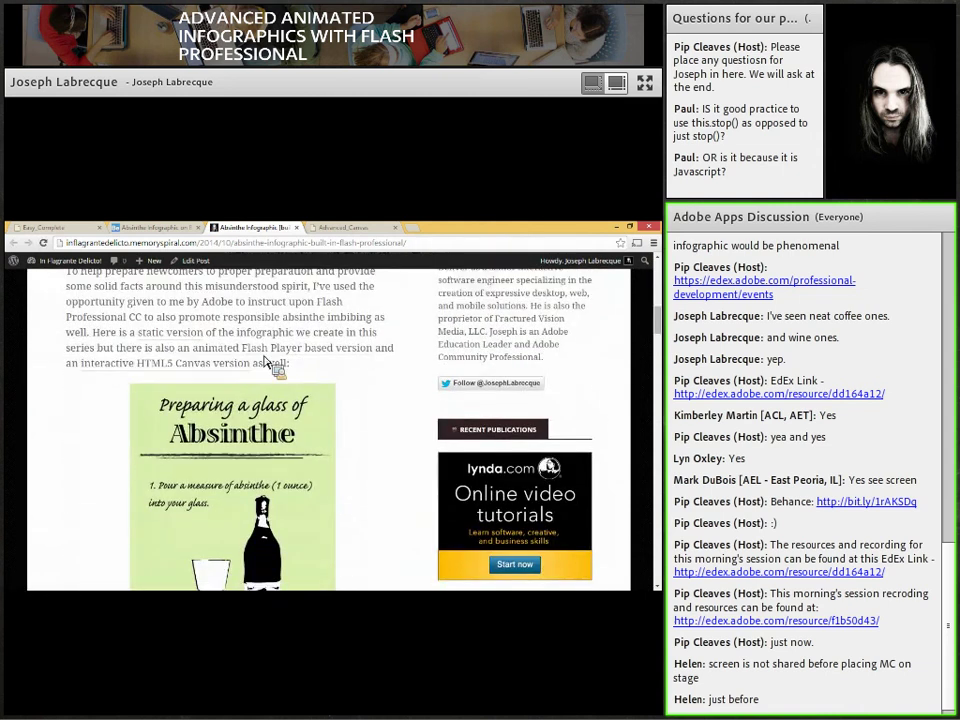
{"action": "left_click", "coordinate": [173, 377]}
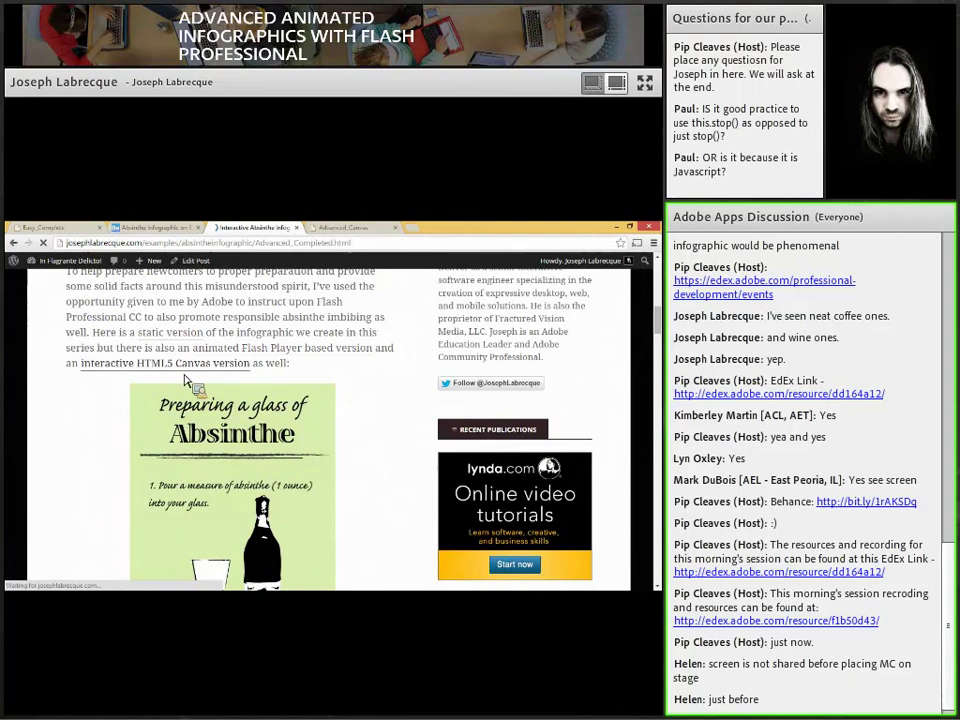